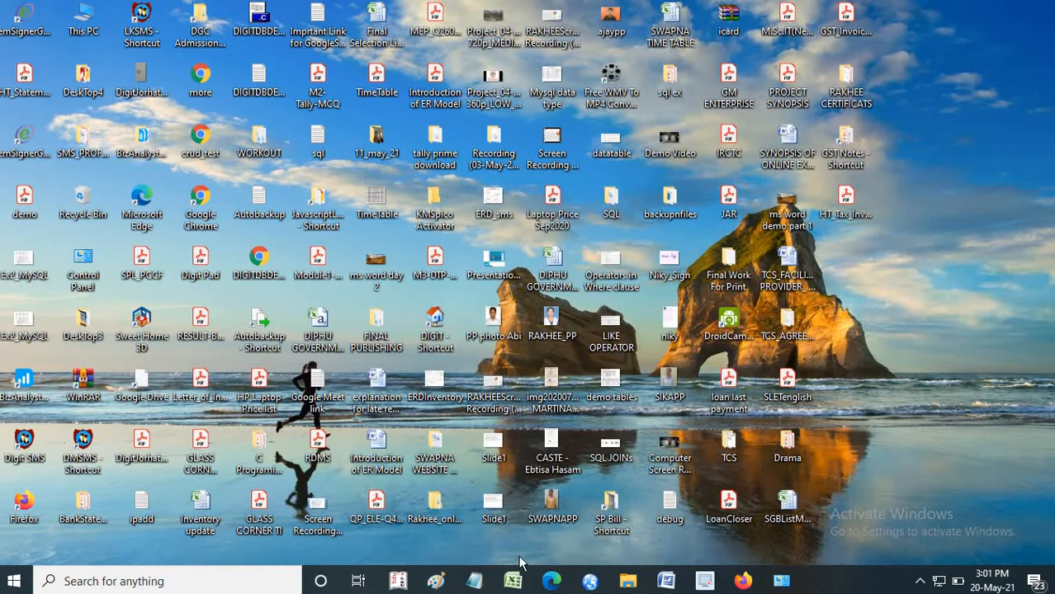
- Switch to Firefox and look through the Google search results for "tally prime download"
left_click(743, 582)
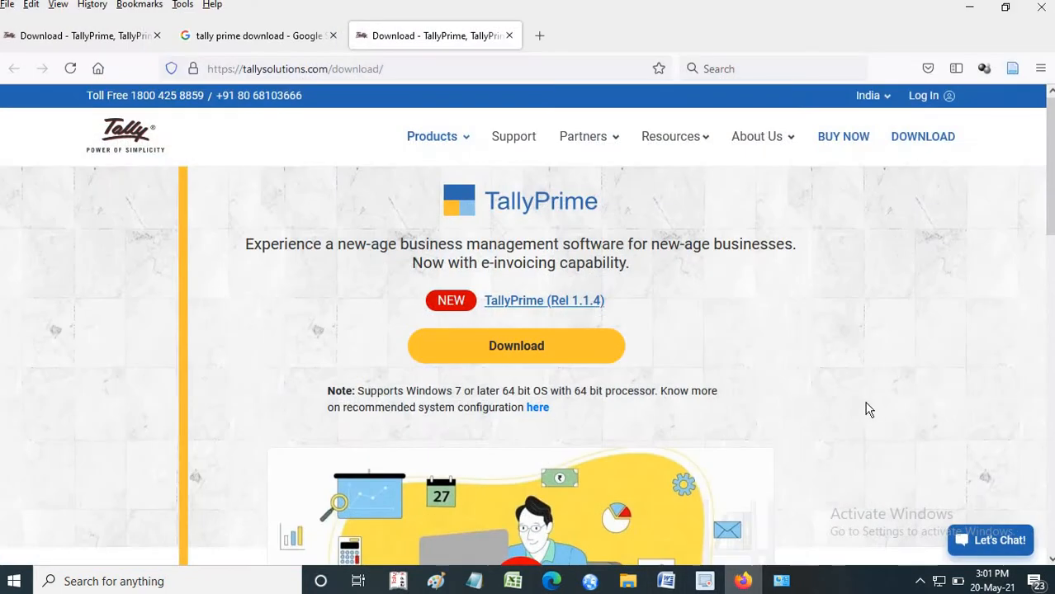
left_click(116, 30)
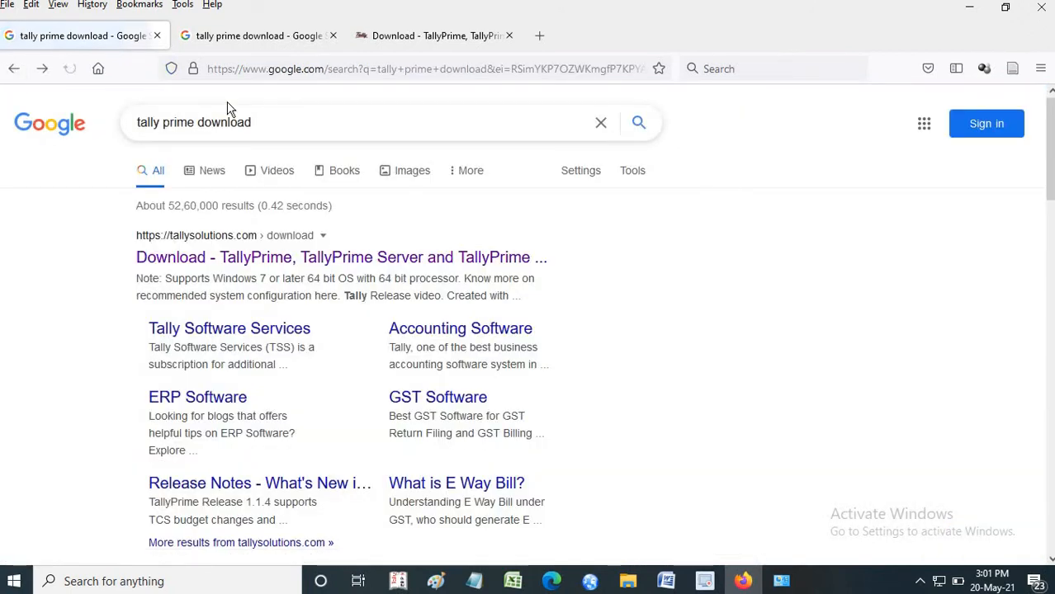
left_click(197, 130)
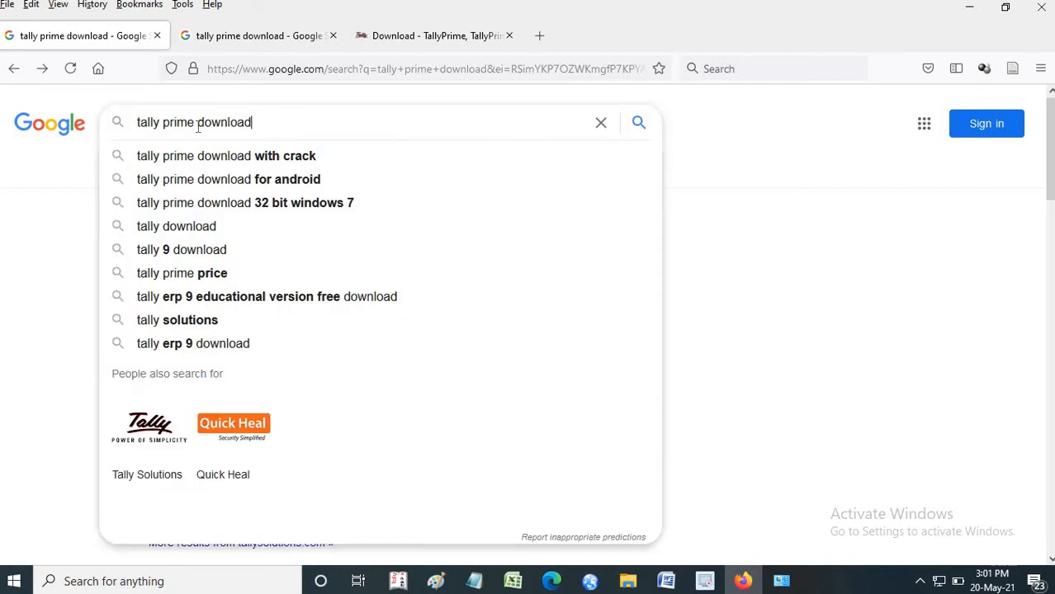
left_click(58, 198)
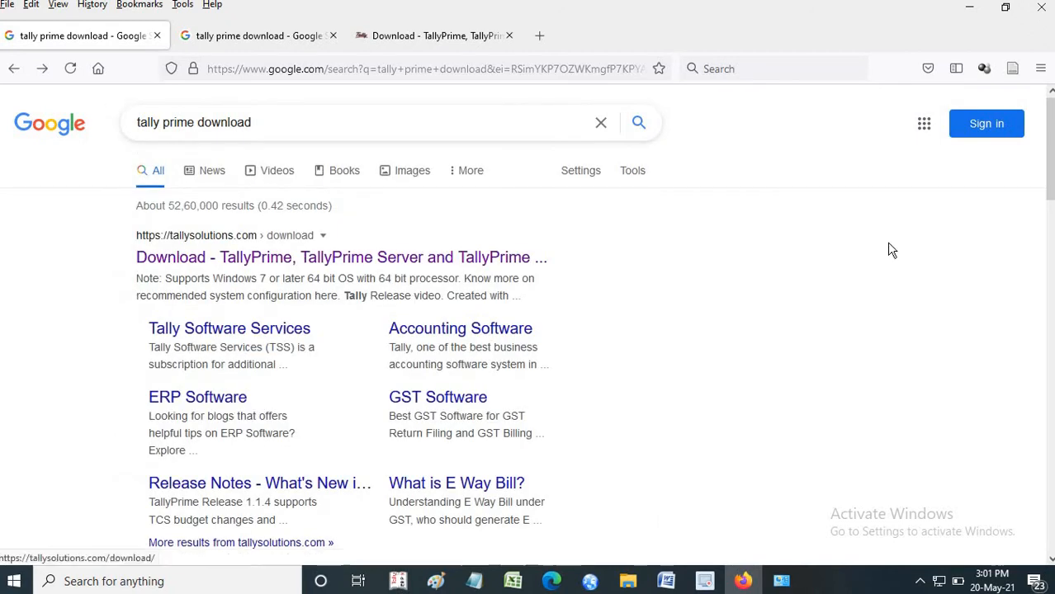
mouse_move(1049, 151)
left_mouse_down()
mouse_move(1049, 368)
mouse_move(1050, 161)
left_mouse_up()
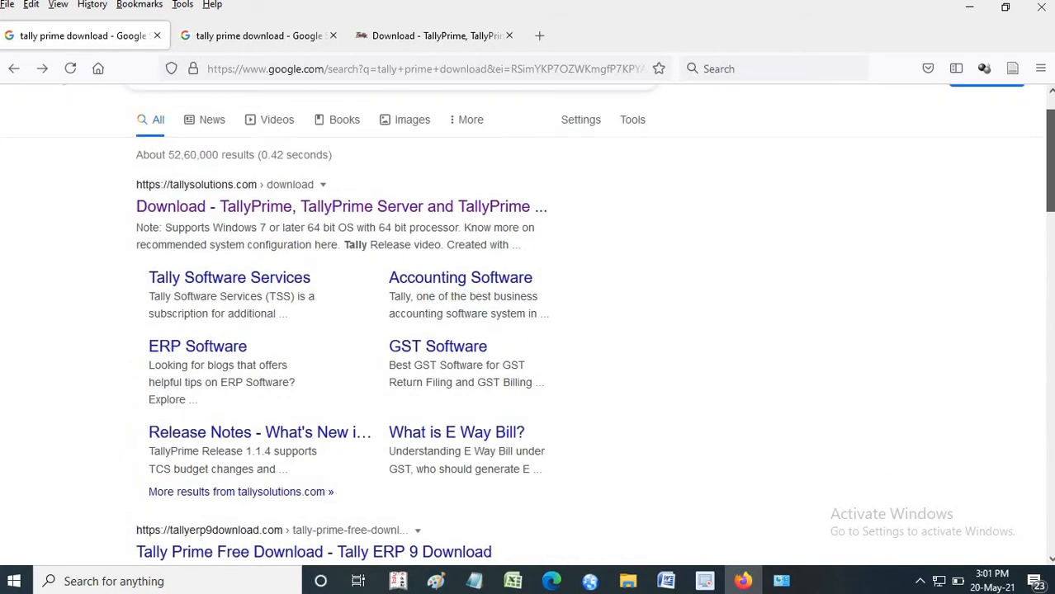
left_click_drag(1046, 261, 1046, 282)
left_click_drag(1050, 175, 1050, 136)
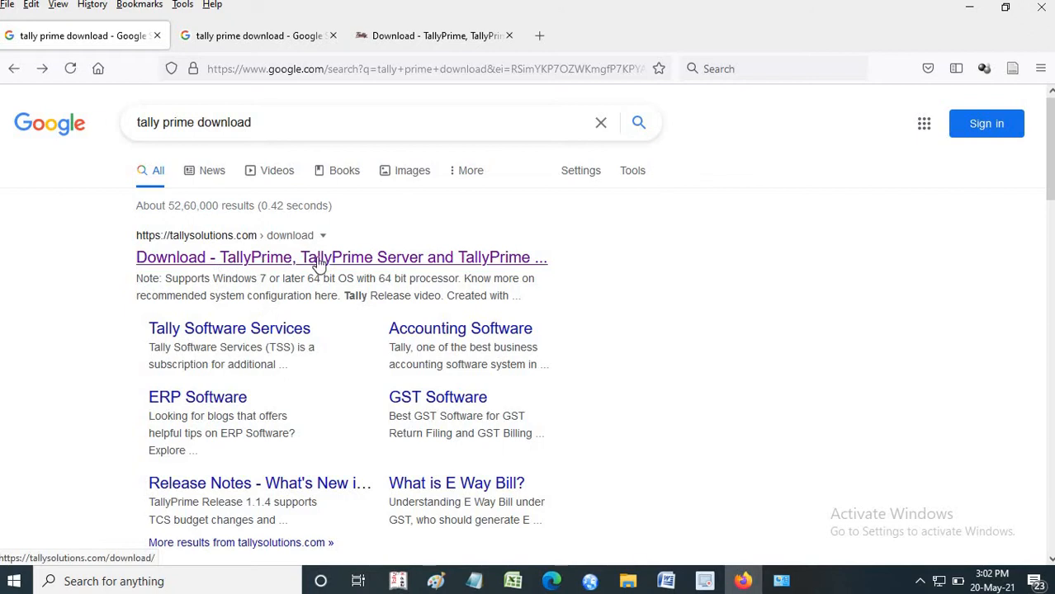
- Request the TallyPrime setup.exe download from the Tally Solutions download page and cancel the save prompt
left_click(442, 38)
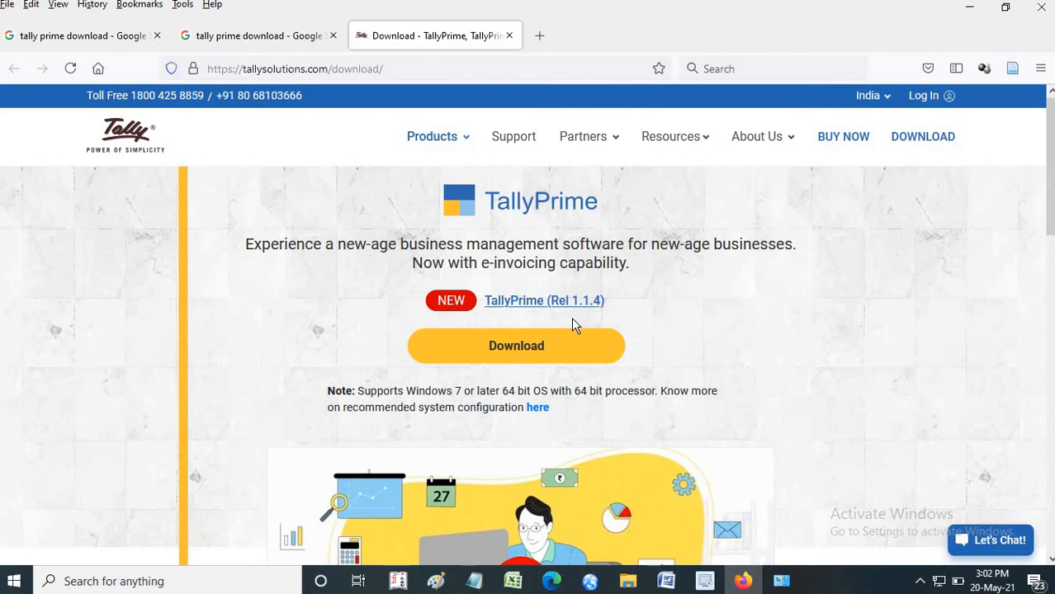
left_click(518, 348)
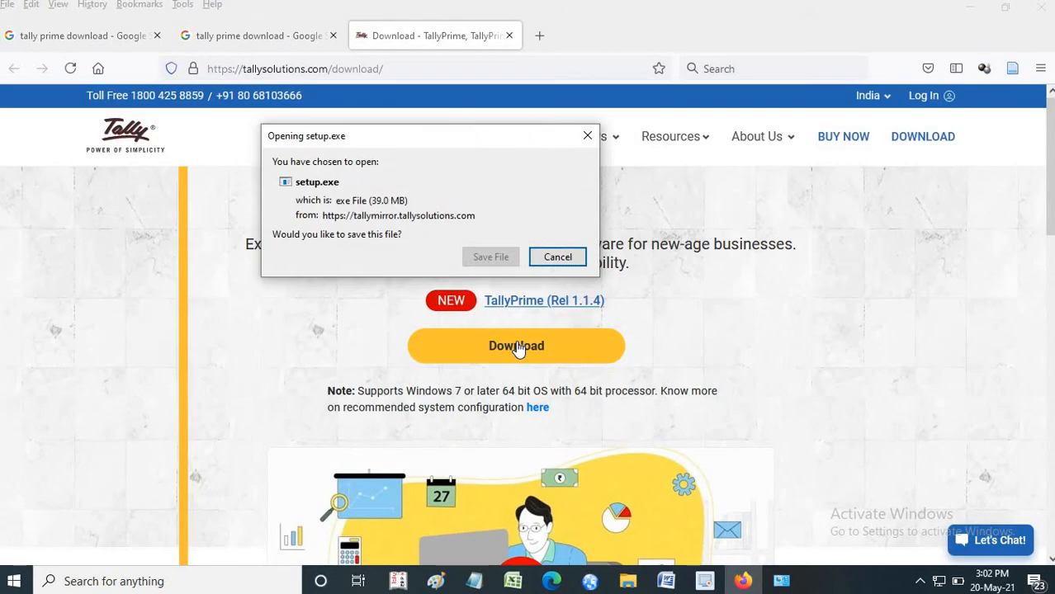
left_click_drag(405, 135, 371, 78)
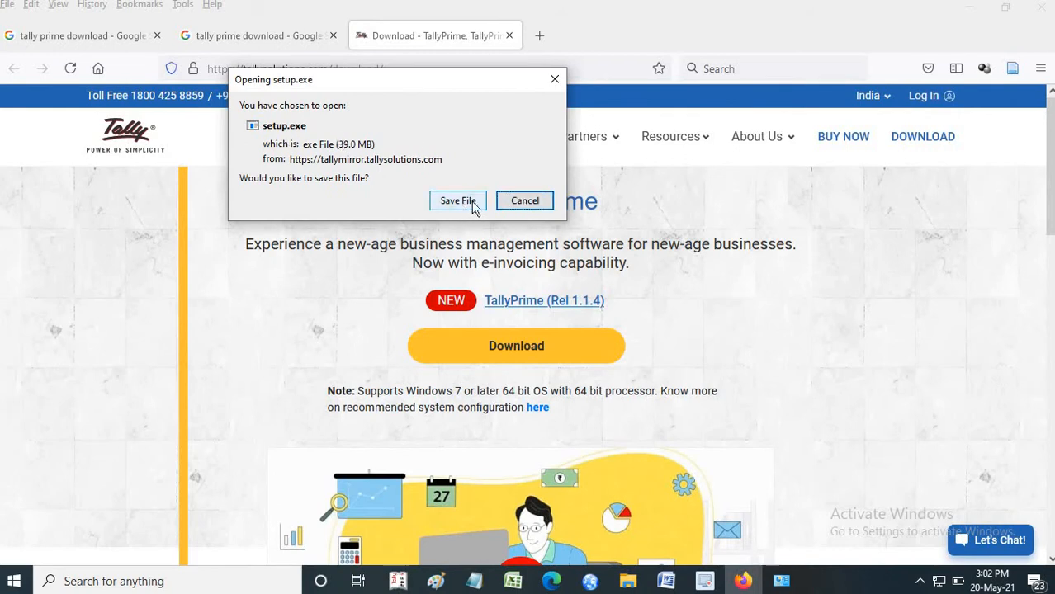
left_click(524, 202)
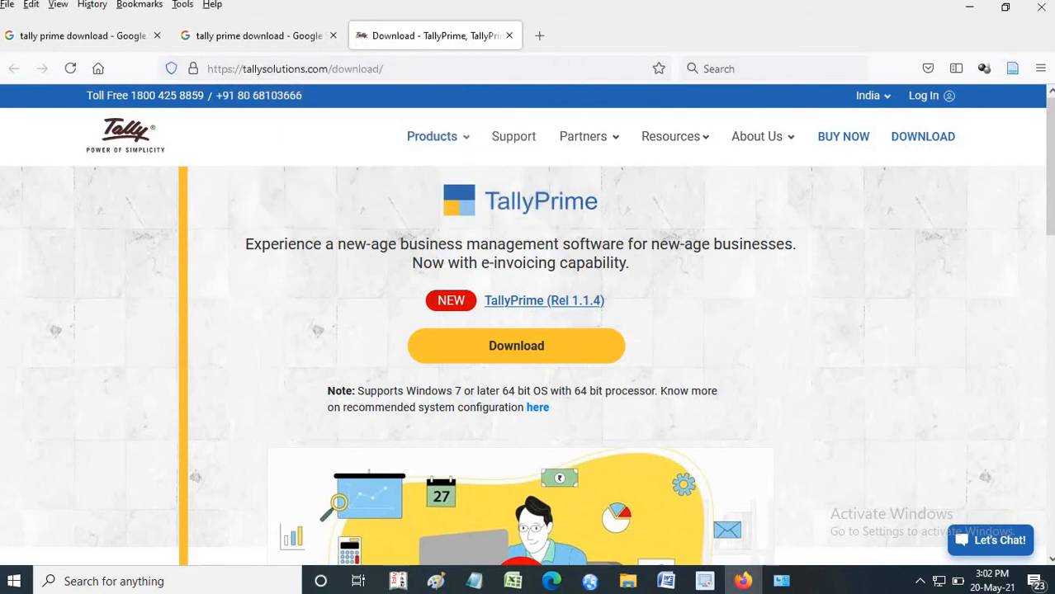
- Locate the previously downloaded setup(2).exe through the browser's download list and launch it from its folder
left_click(1041, 70)
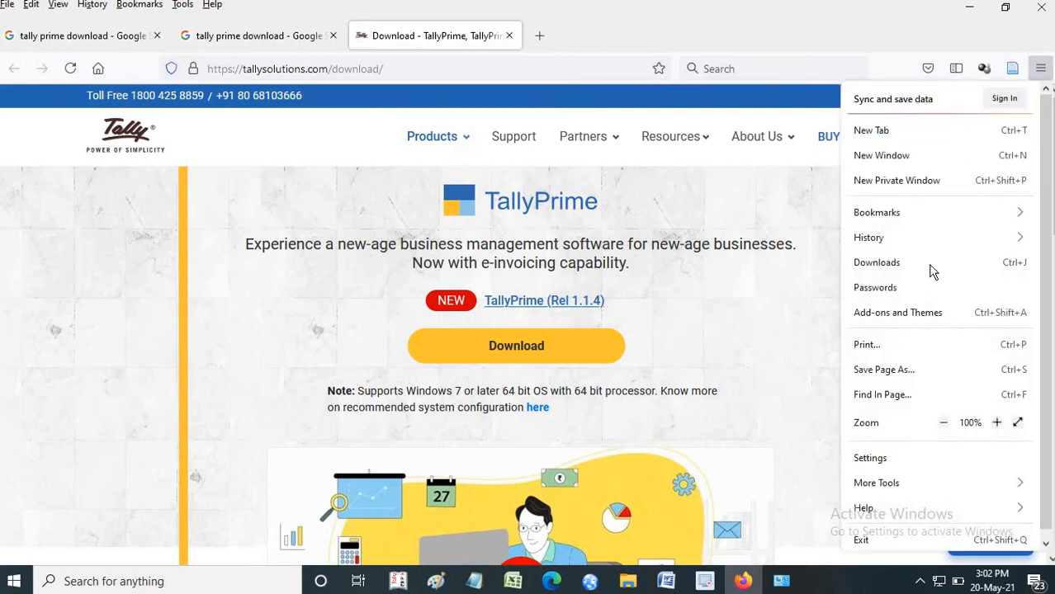
left_click(884, 263)
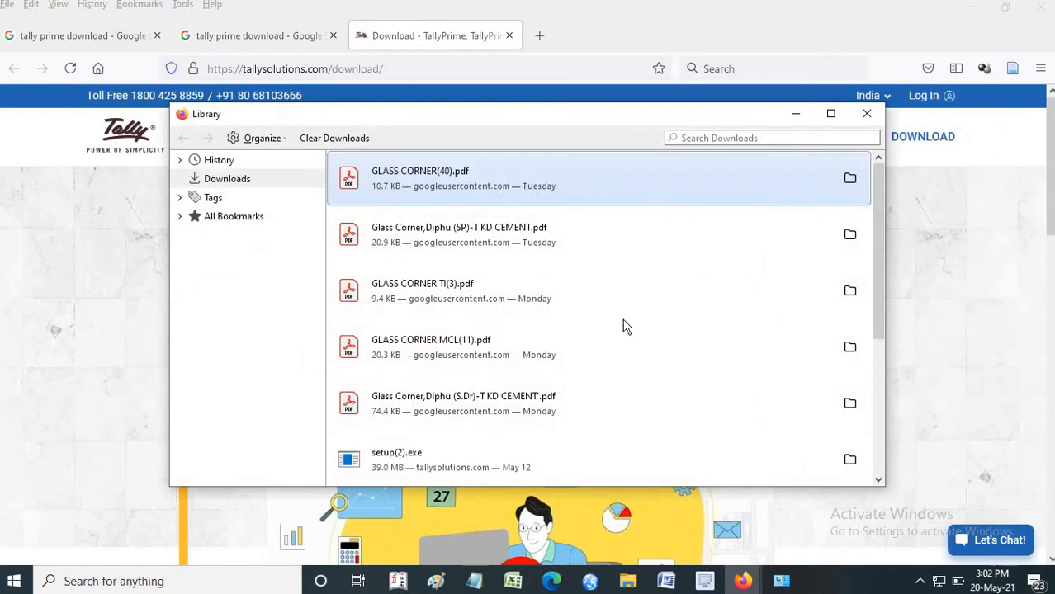
left_click(850, 459)
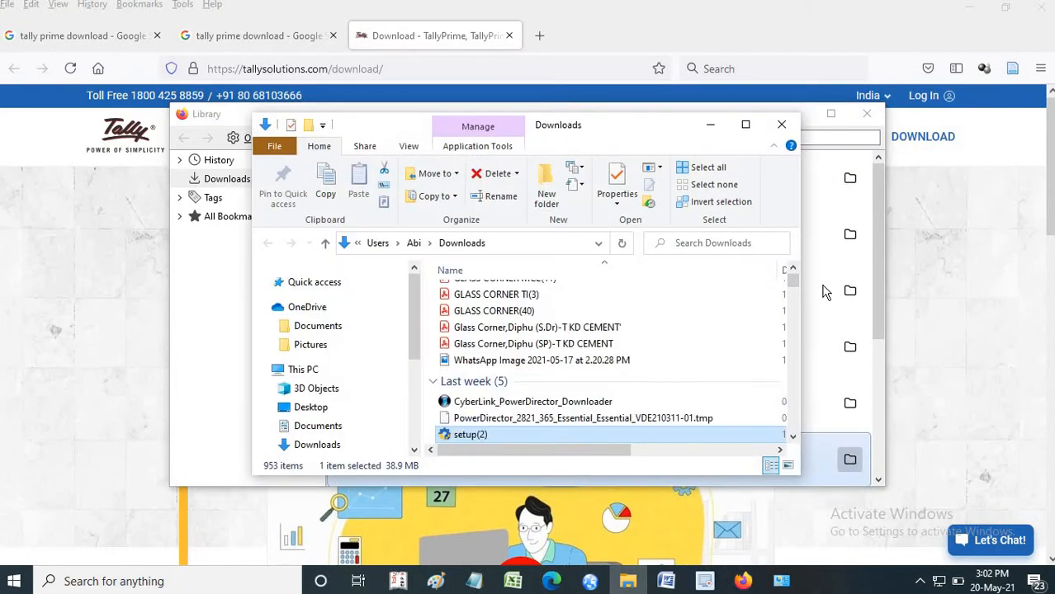
left_click(745, 125)
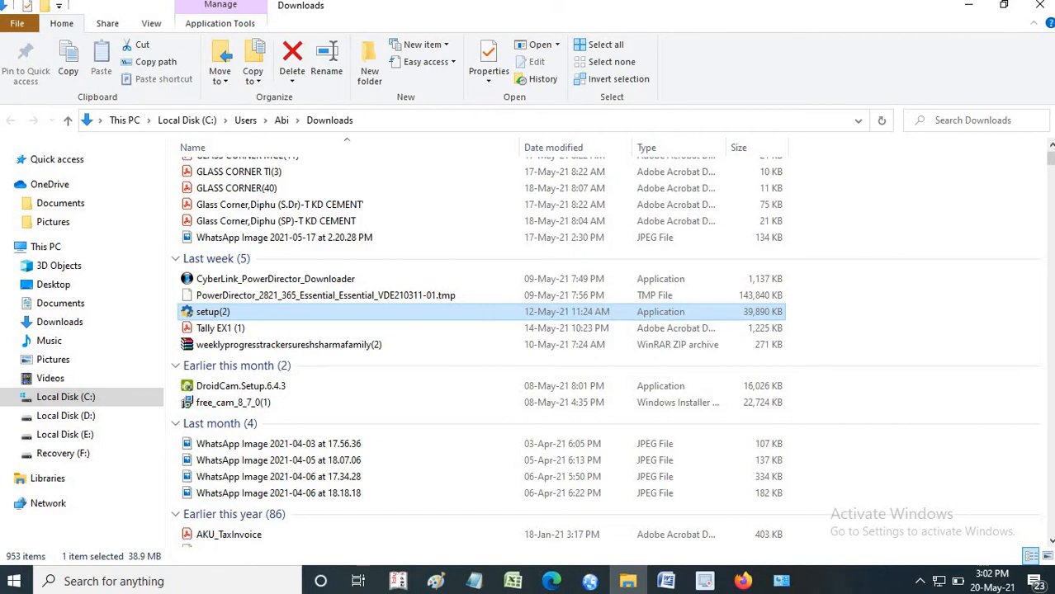
scroll(445, 403, "up", 1)
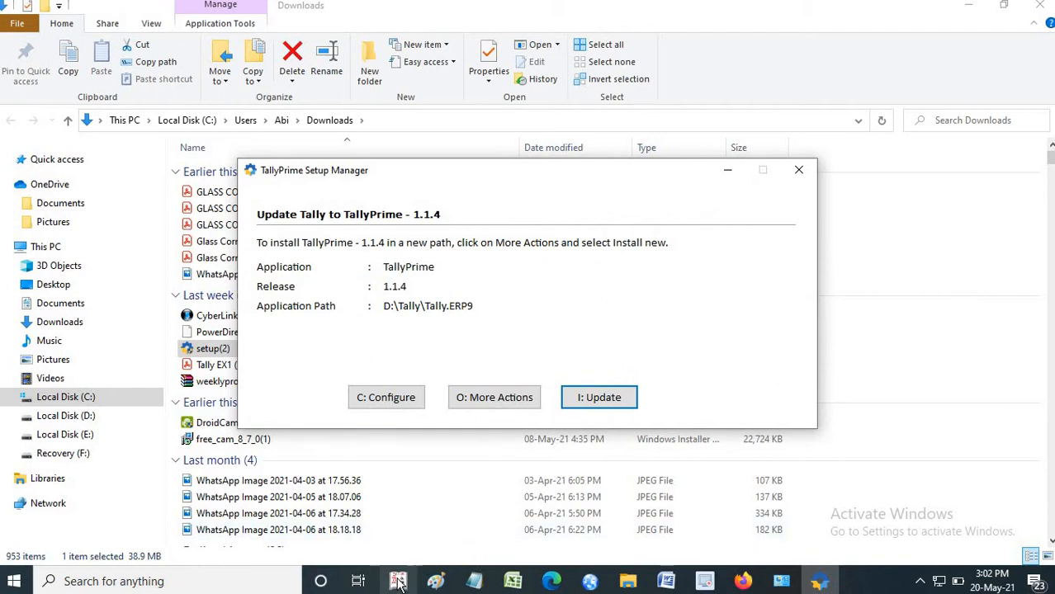
- View the running Tally.ERP 9 window and return to the TallyPrime Setup Manager
mouse_move(398, 577)
left_click(393, 516)
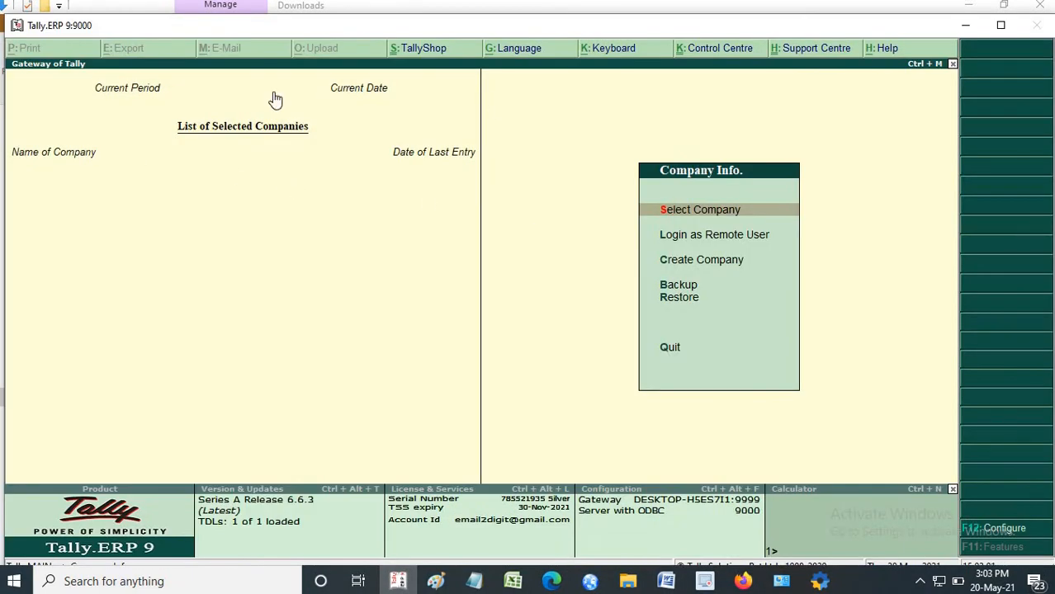
left_click(967, 25)
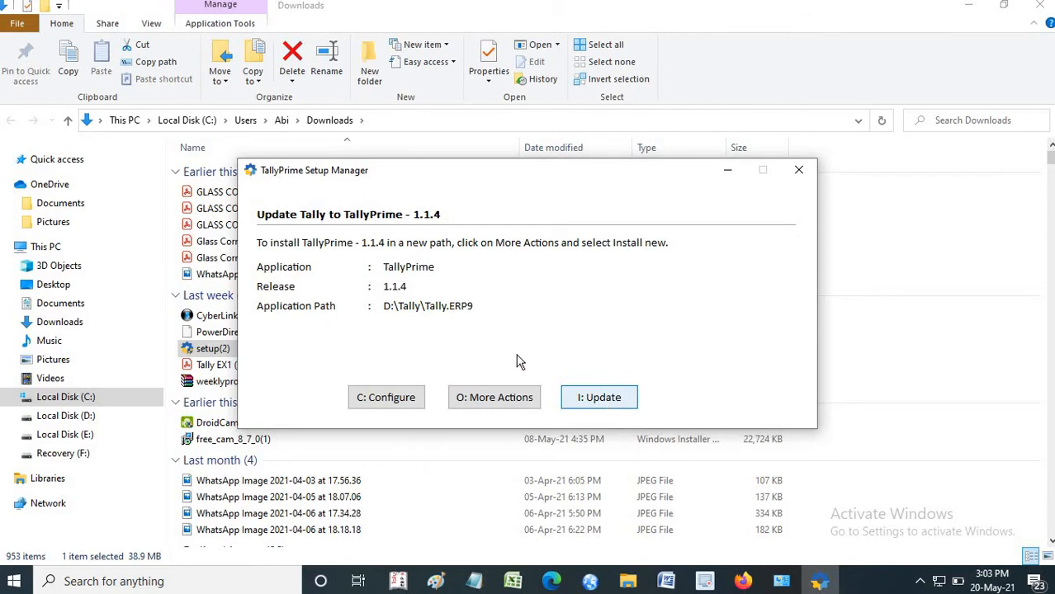
- Install TallyPrime 1.1.4 as a new application in C:\Program Files\TallyPrime (1) and start it, passing the welcome screen
left_click(494, 398)
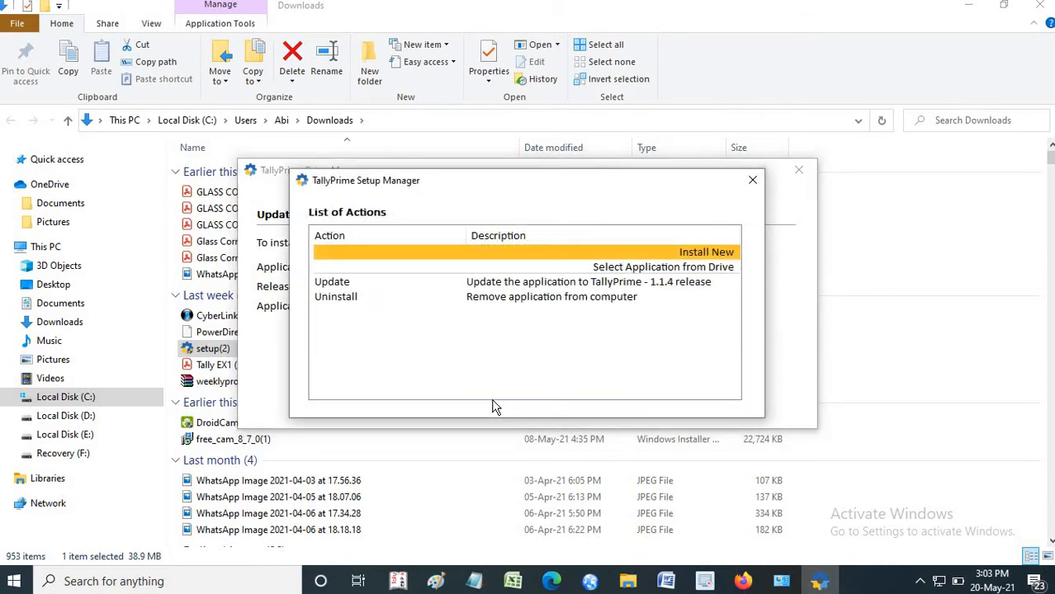
left_click(654, 258)
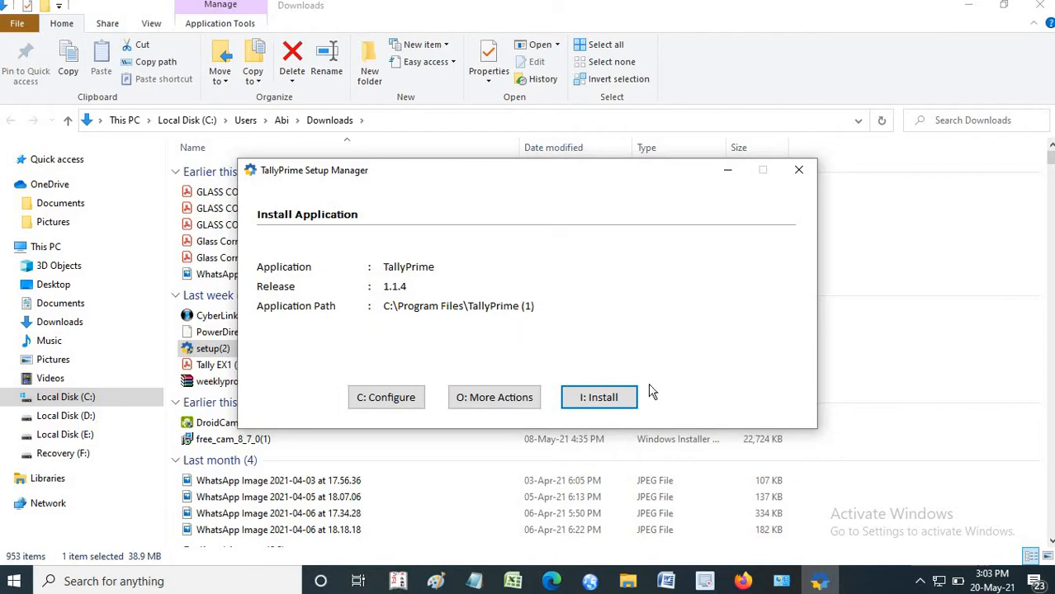
left_click(600, 400)
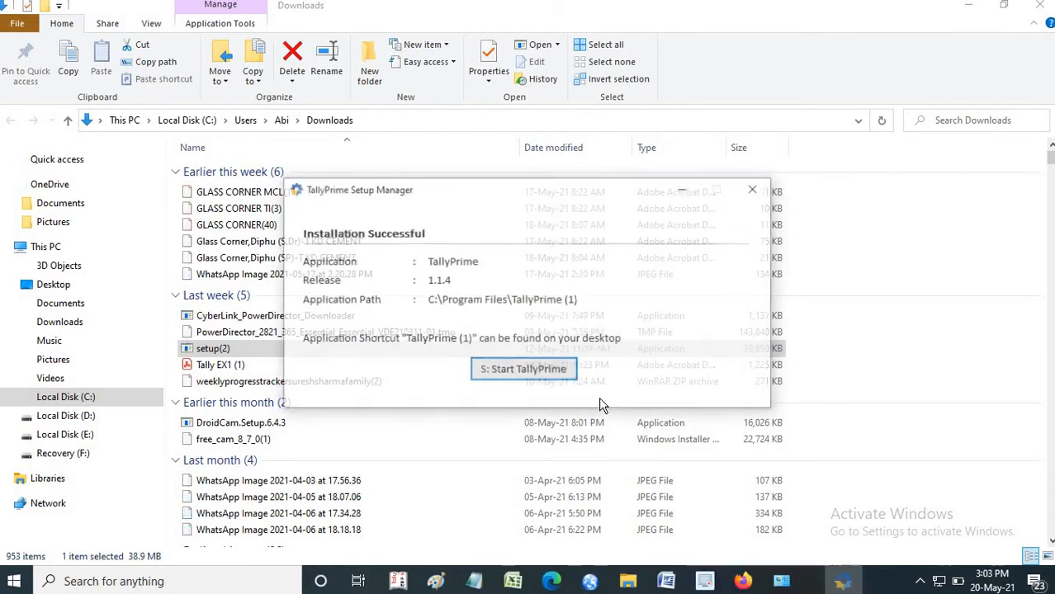
left_click(508, 373)
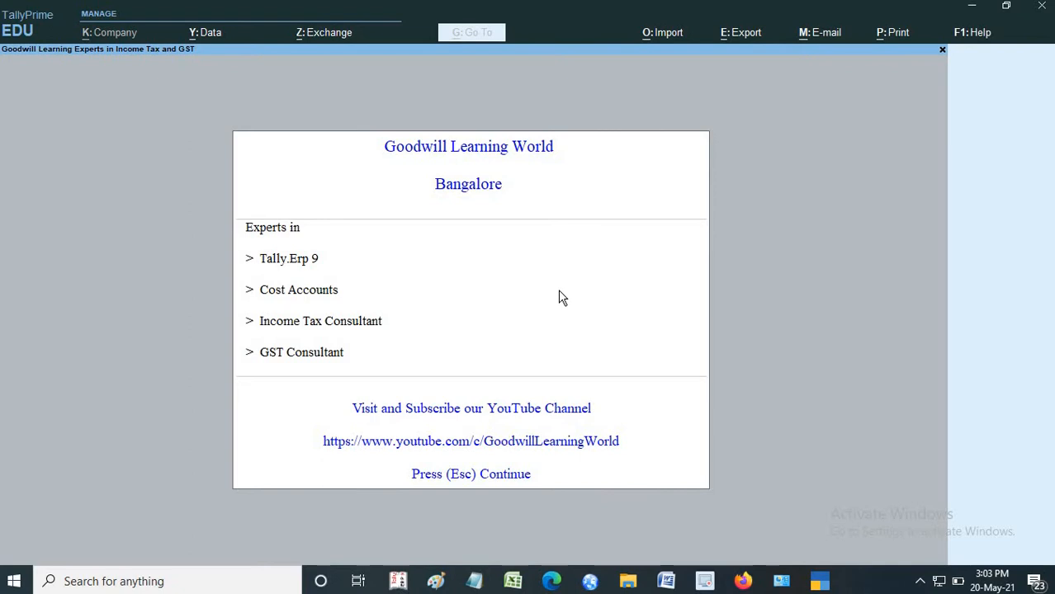
left_click(942, 49)
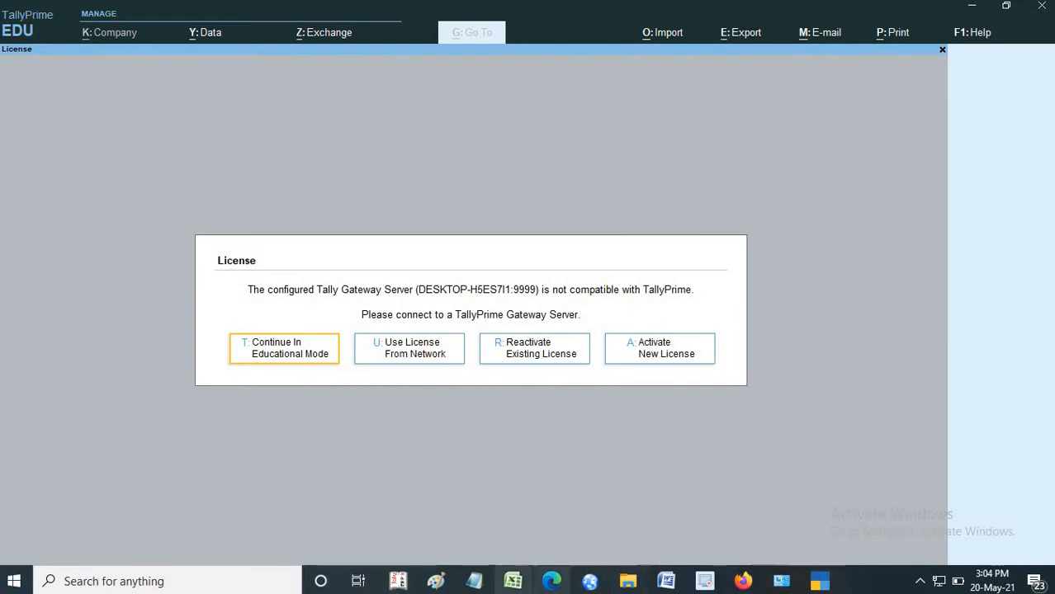
- Check the Tally.ERP 9 start screen against TallyPrime and return to the TallyPrime license options
mouse_move(393, 589)
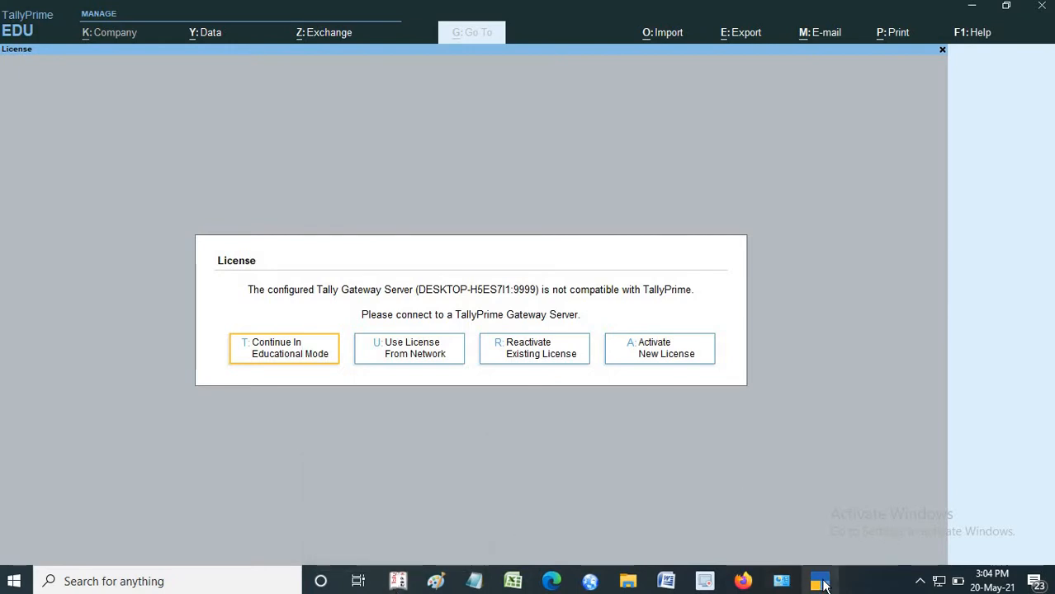
mouse_move(823, 584)
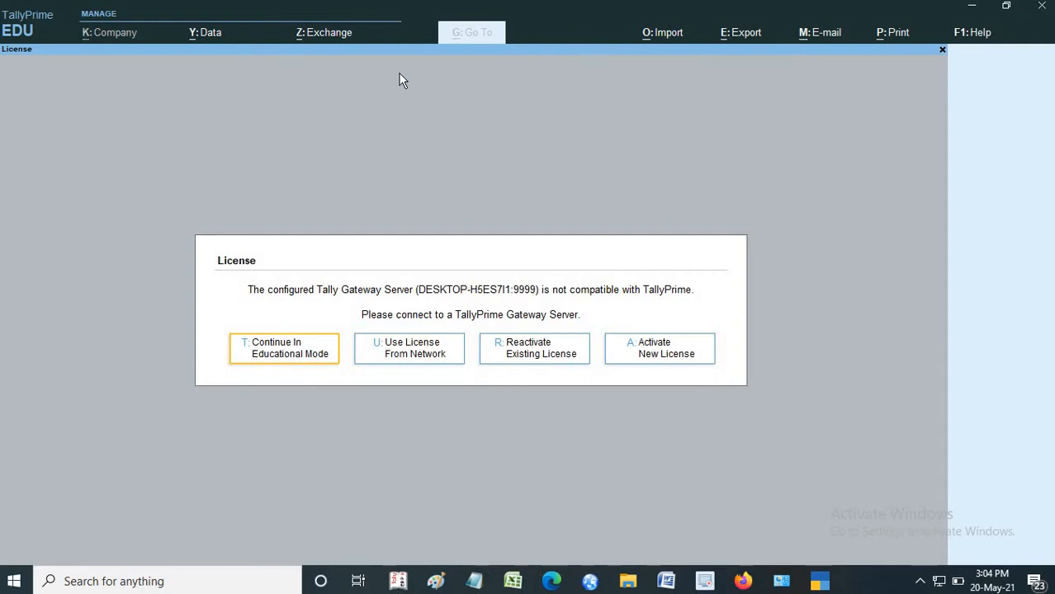
left_click(398, 582)
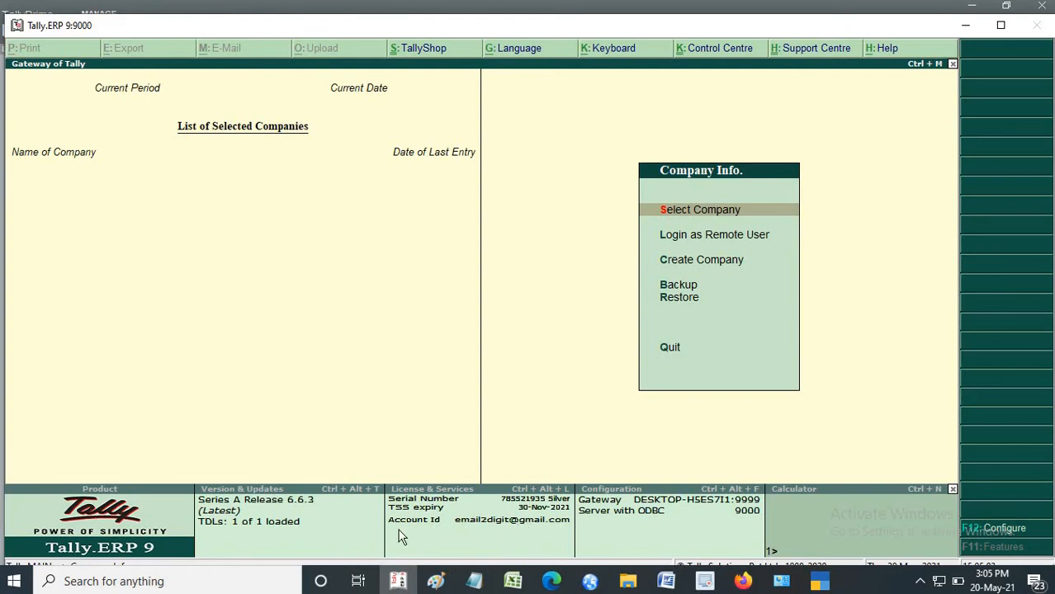
left_click(970, 32)
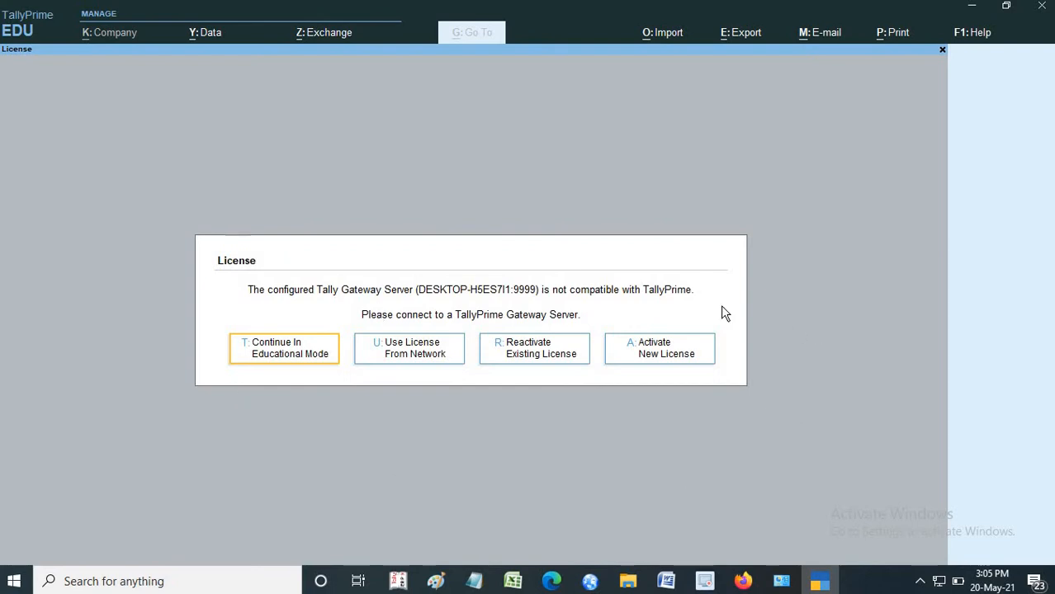
- Continue in educational mode and open the form for creating a company
left_click(297, 361)
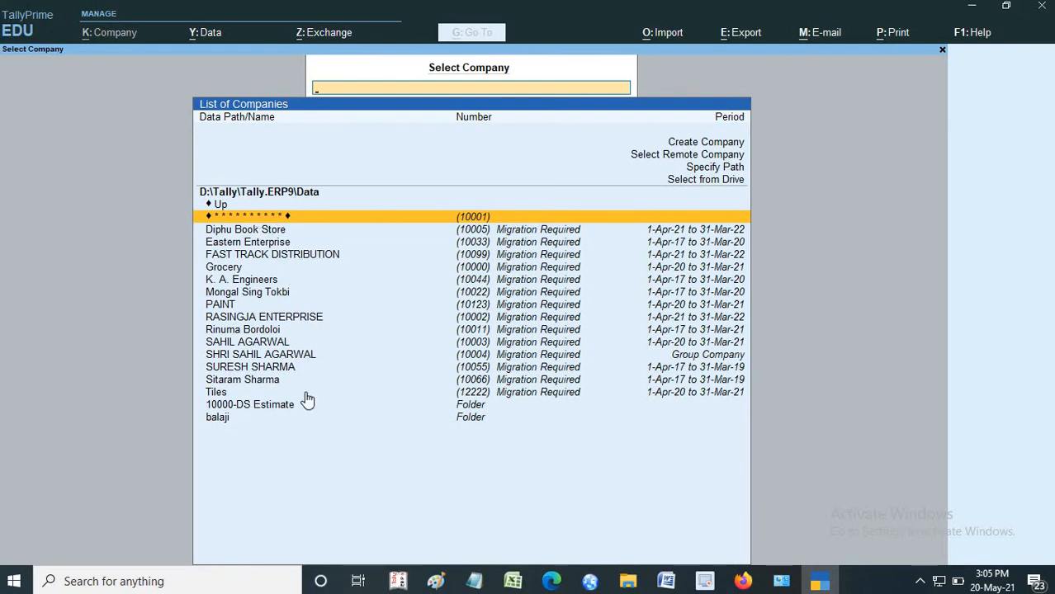
left_click(701, 144)
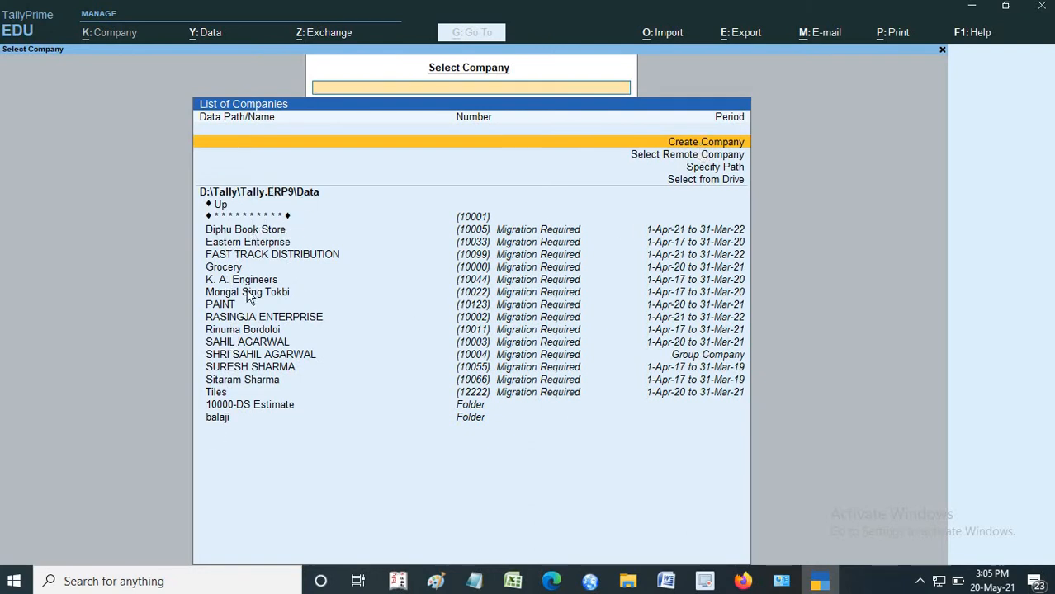
left_click(671, 146)
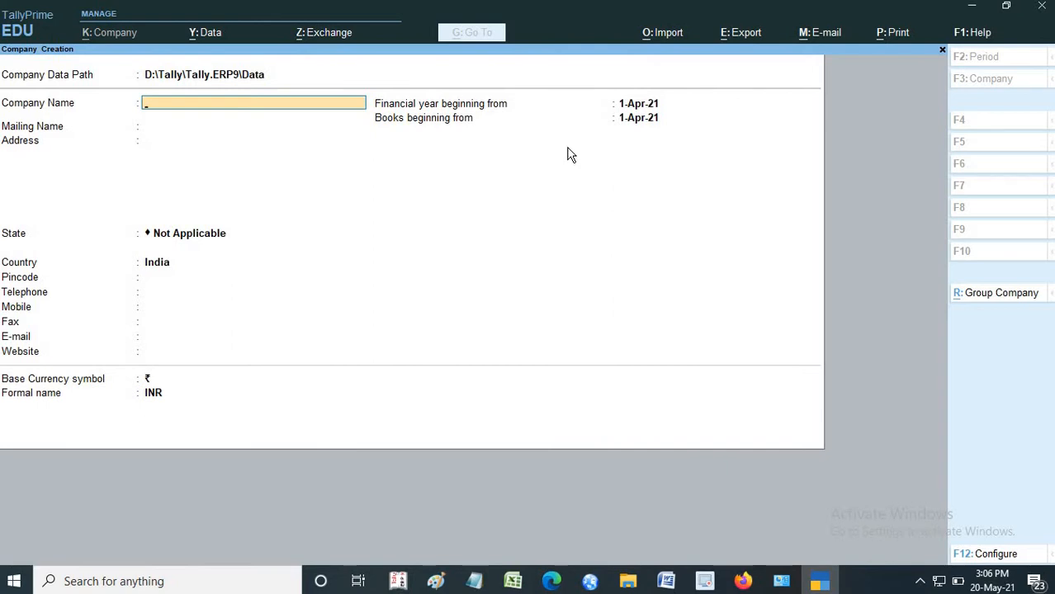
key("Escape")
key("Return")
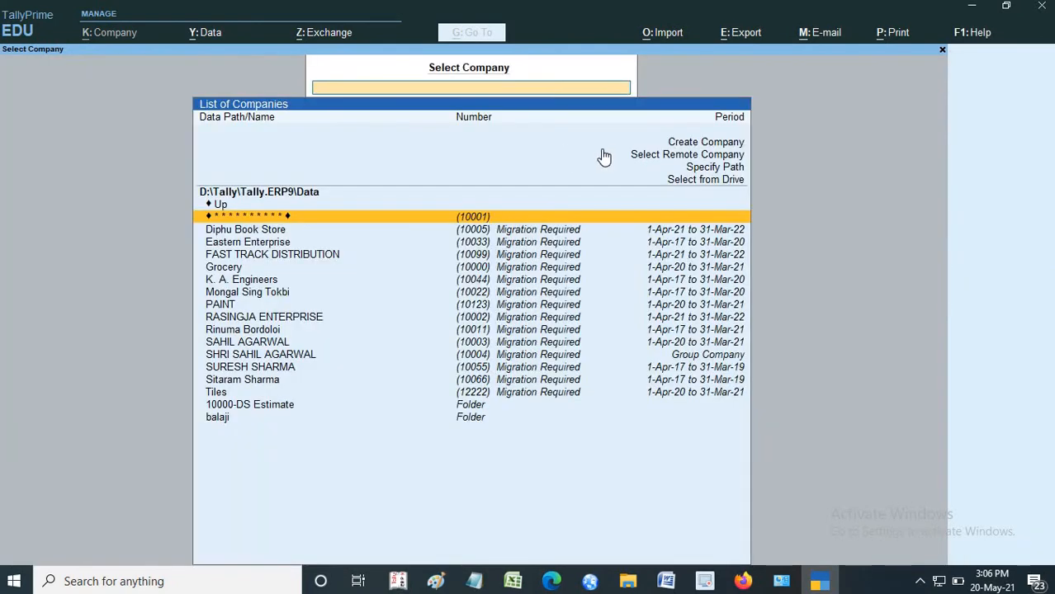
left_click(690, 143)
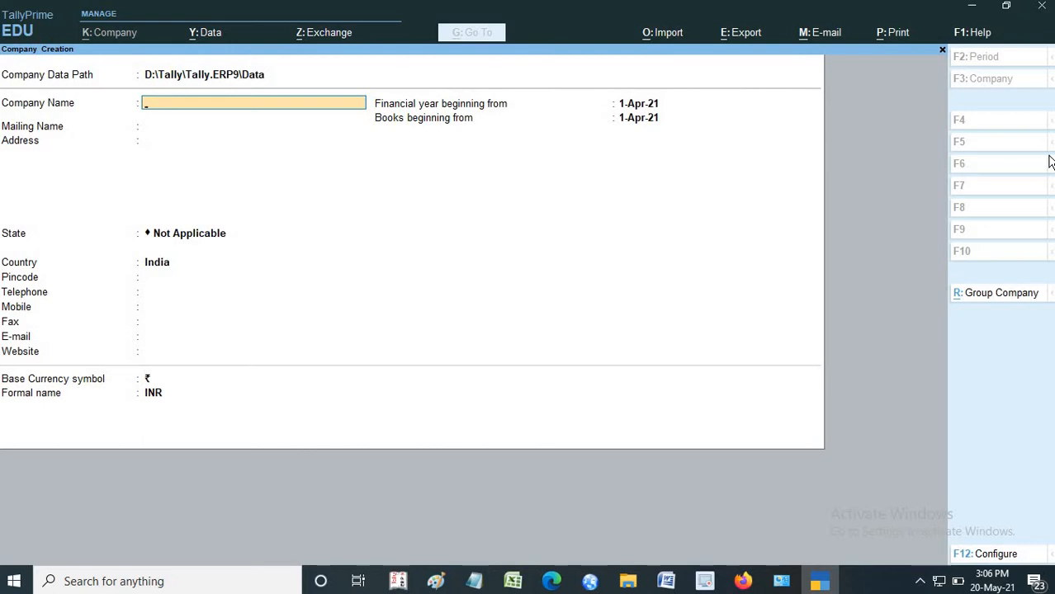
- Enter "Ramesh Store" as the company name
type("Ramesh Store")
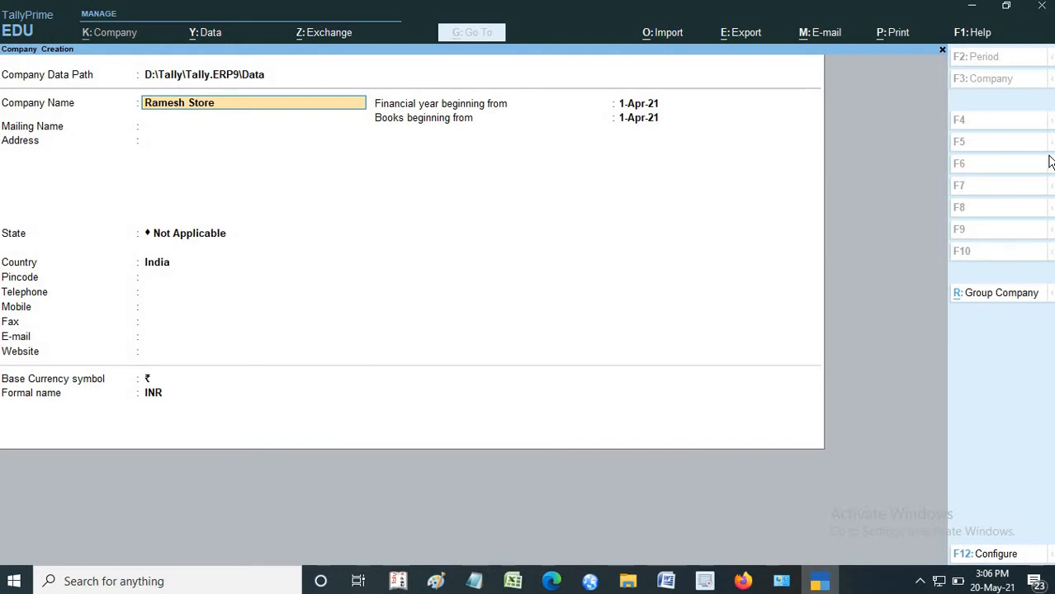
key("Return")
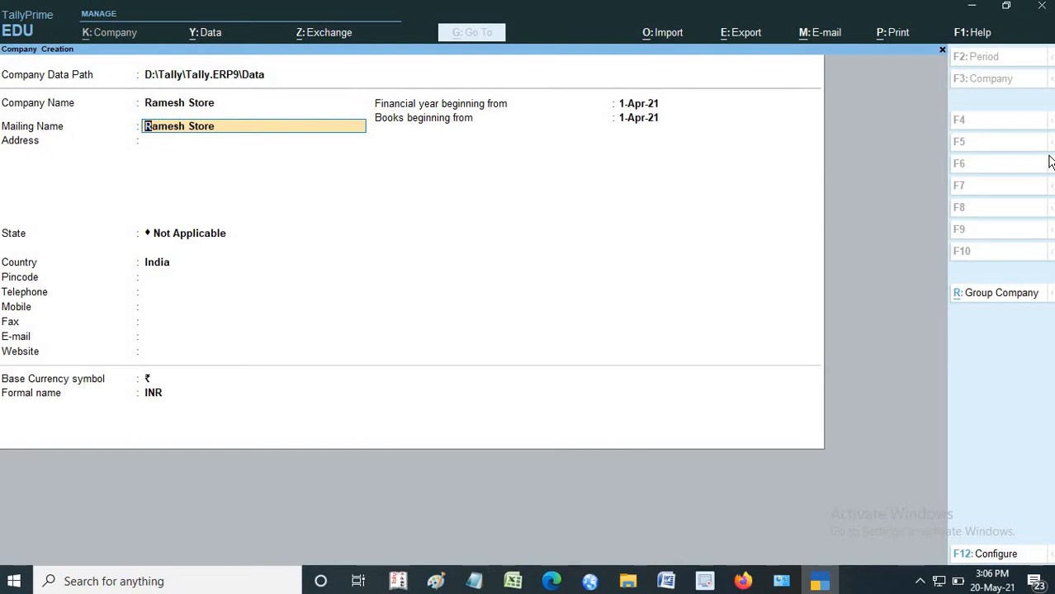
- Return to the company name and extend it with the financial year to read "Ramesh Store 2021-22"
key("BackSpace")
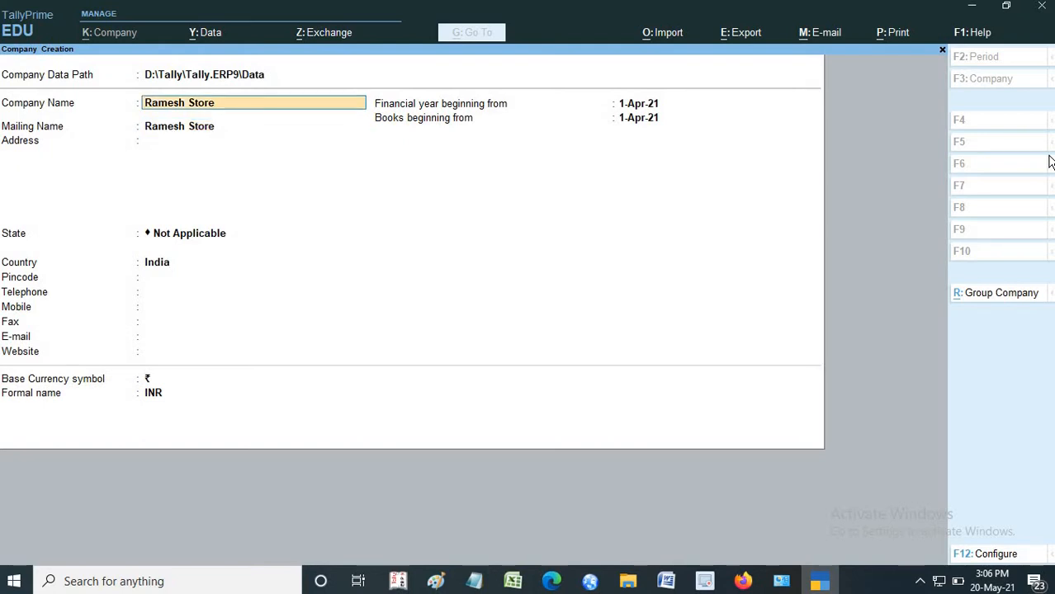
type("2021-22")
key("Return")
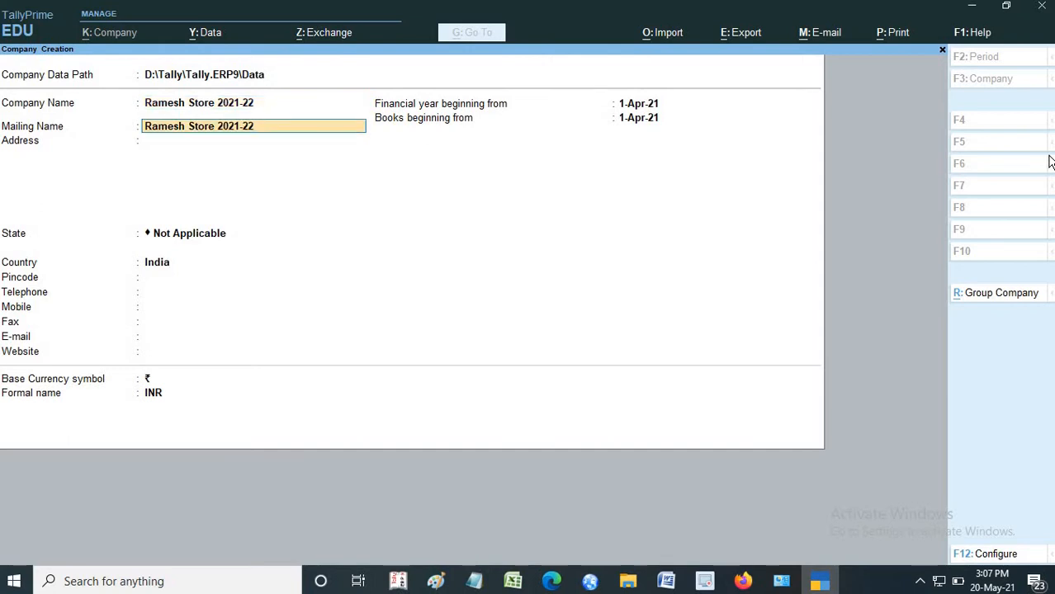
- Remove the financial year from the mailing name so it reads "Ramesh Store"
key("BackSpace")
key("BackSpace")
key("BackSpace")
key("BackSpace")
key("BackSpace")
key("BackSpace")
key("BackSpace")
key("Return")
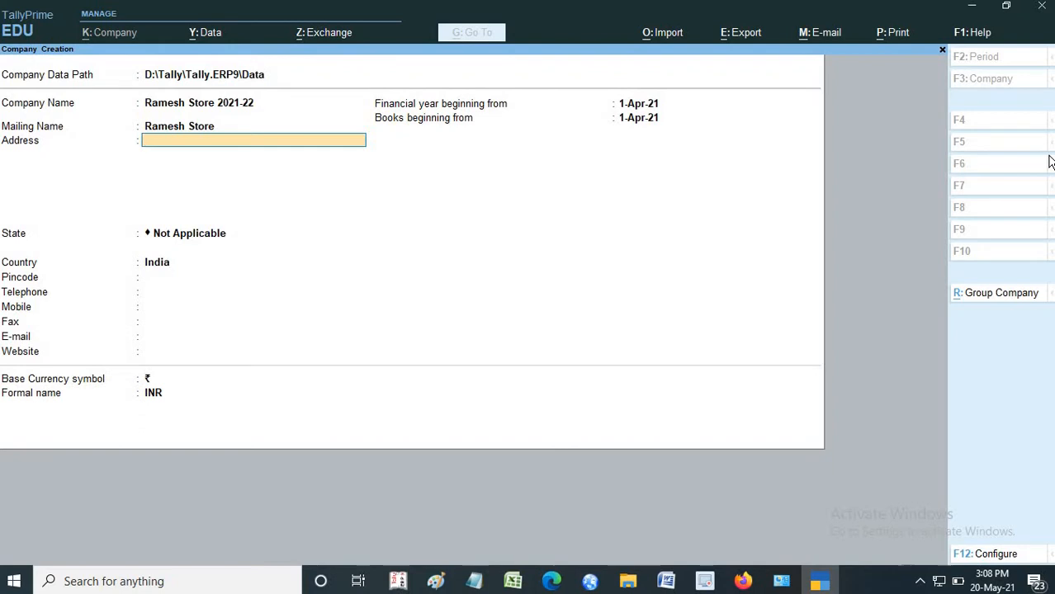
- Enter the company's address on two lines, with the town first and the district second
type("Diphu")
key("Return")
type("K")
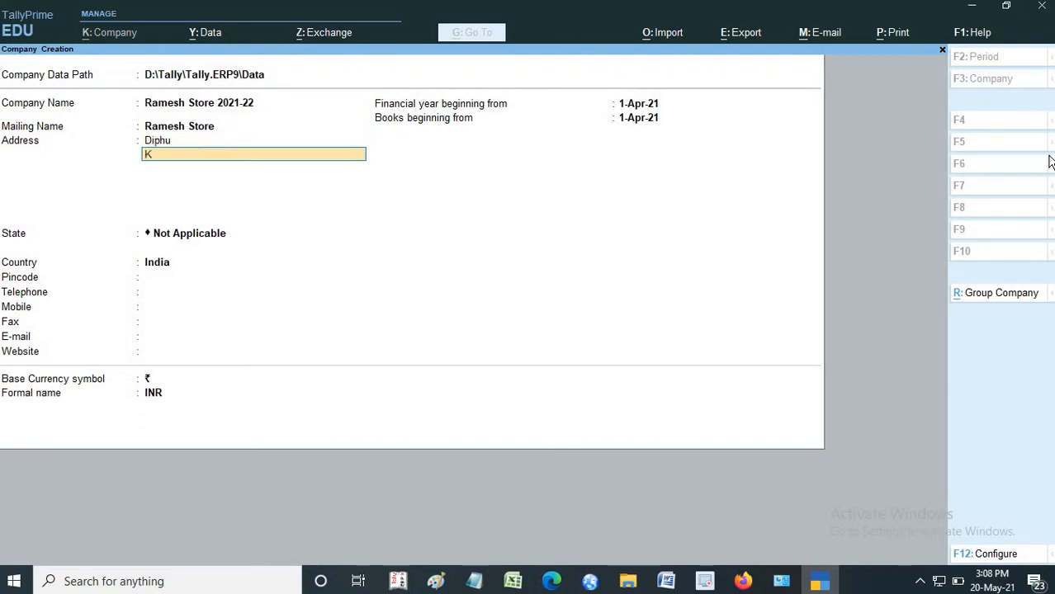
type("arbi Anglong")
key("Return")
- Keep India as the company's country and choose Assam as its state
key("Return")
key("Return")
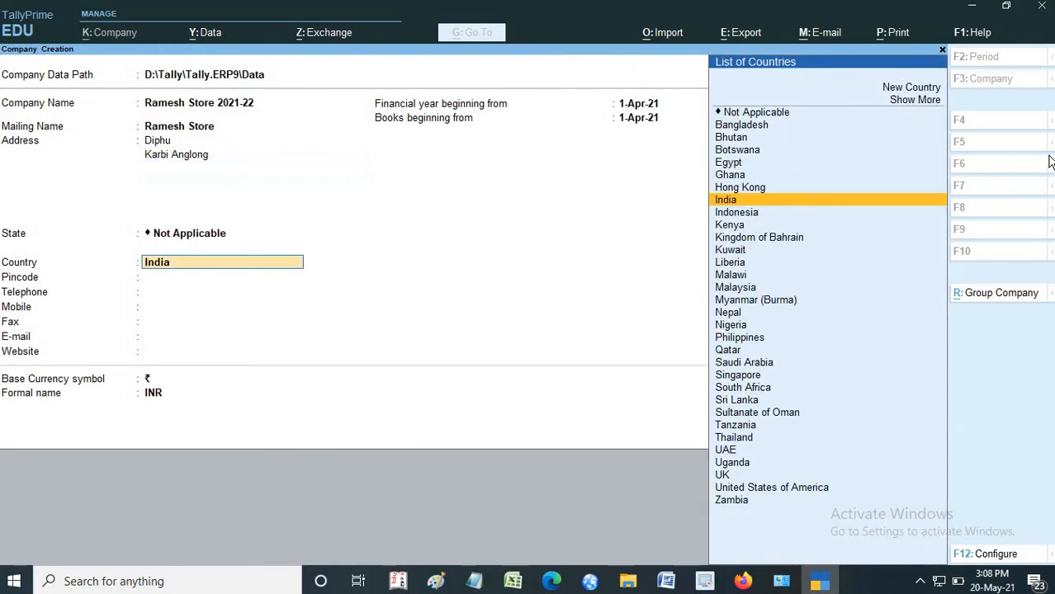
key("Return")
key("Down")
key("Down")
key("Down")
key("Down")
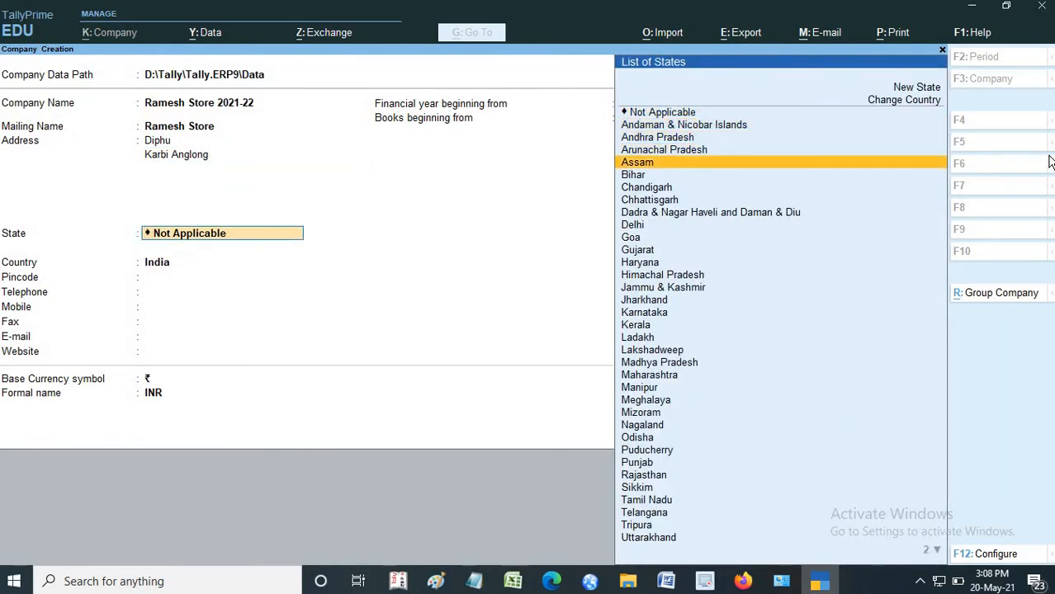
key("Return")
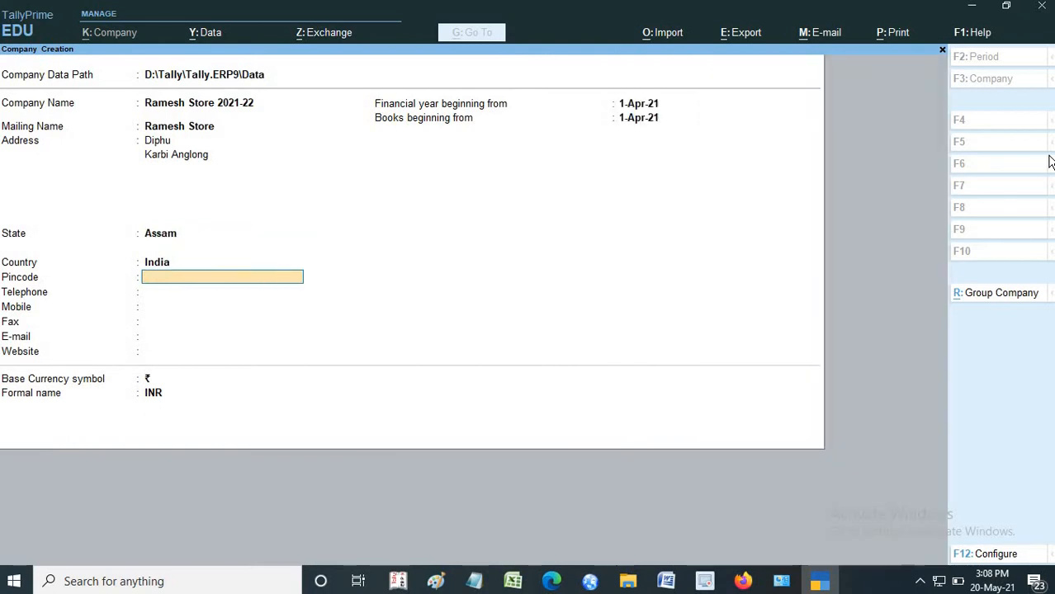
- Enter the company's postal pincode and leave the telephone, mobile, fax, e-mail and website fields blank
type("782460")
key("Return")
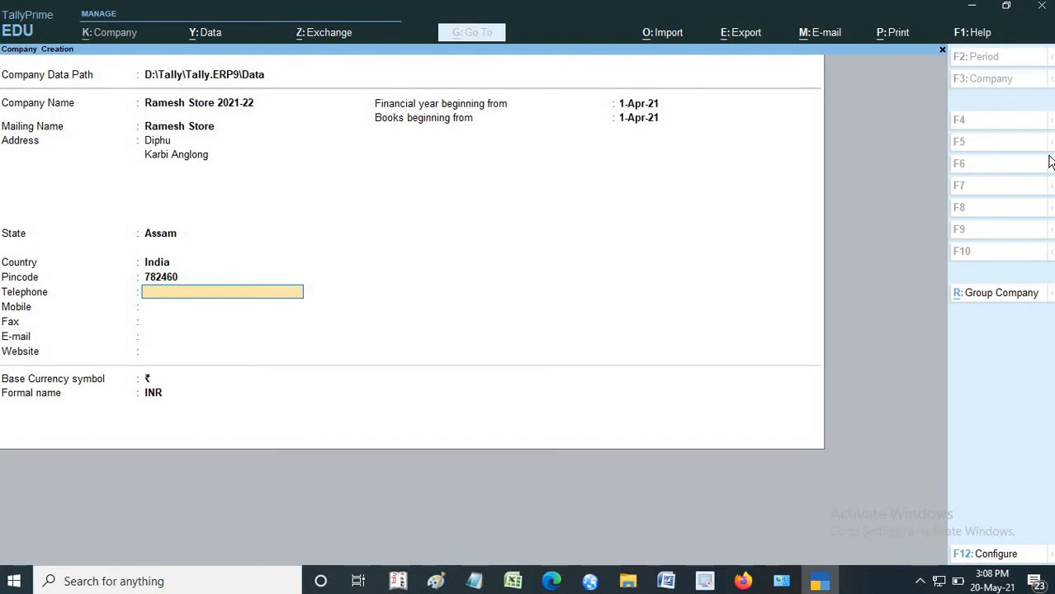
key("Return")
key("Return")
key("Return")
key("Return")
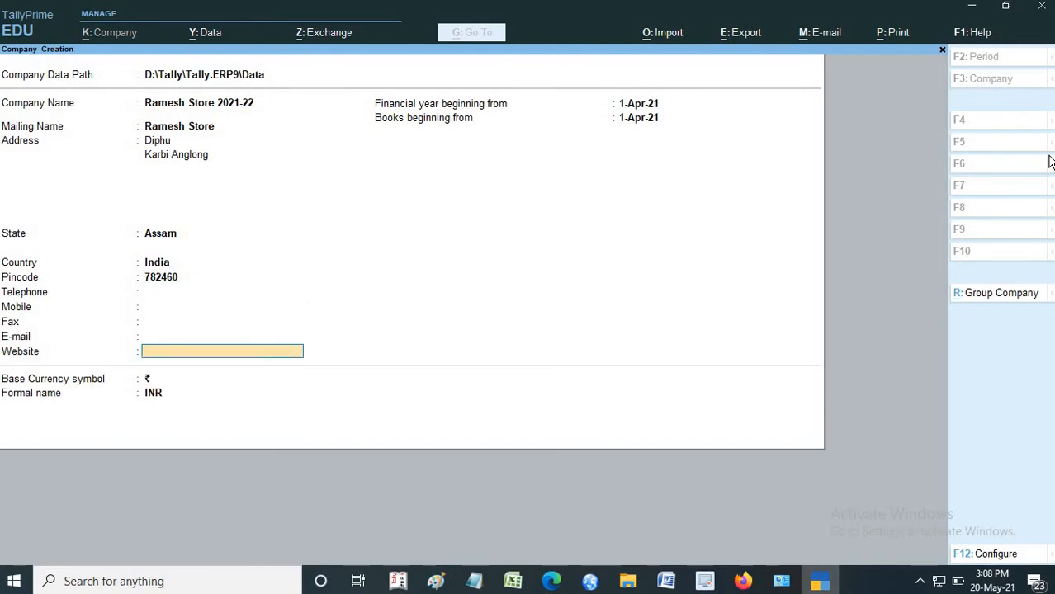
key("Return")
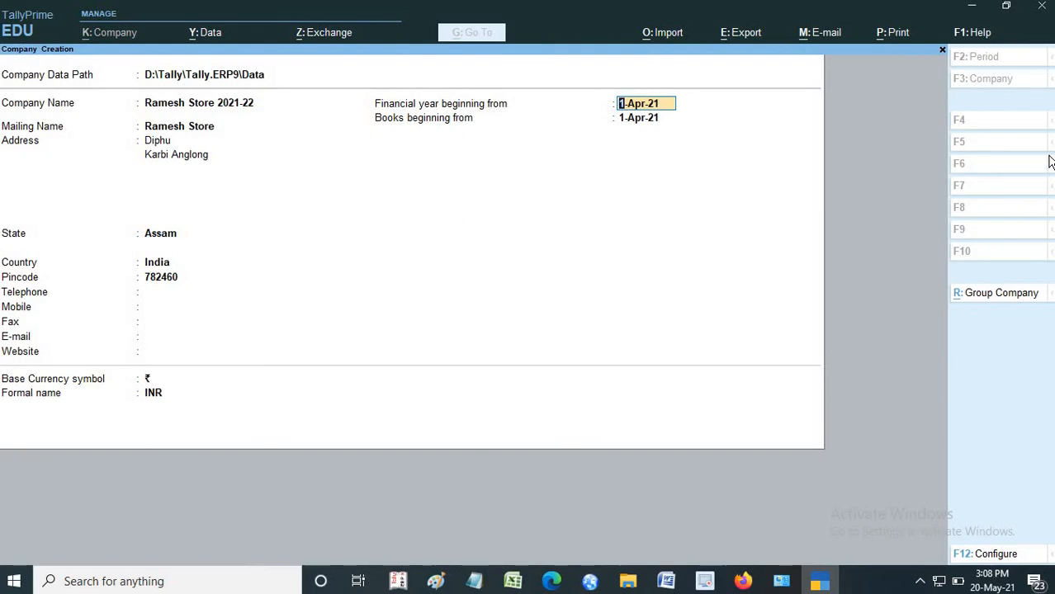
- Keep 1-Apr-21 as the start of both the financial year and the books, and accept ₹ as the base currency symbol
key("Return")
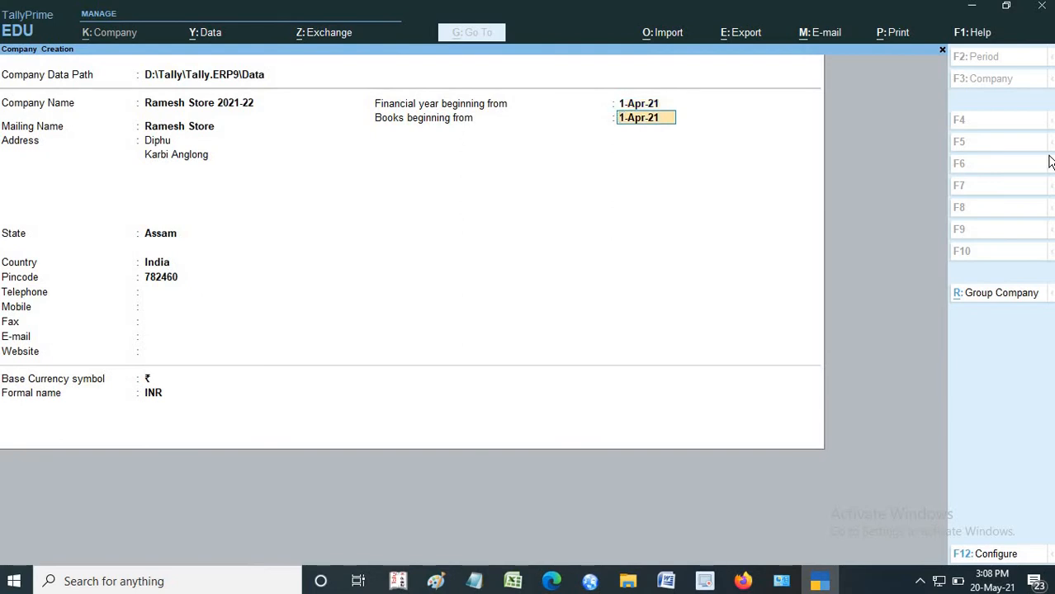
key("BackSpace")
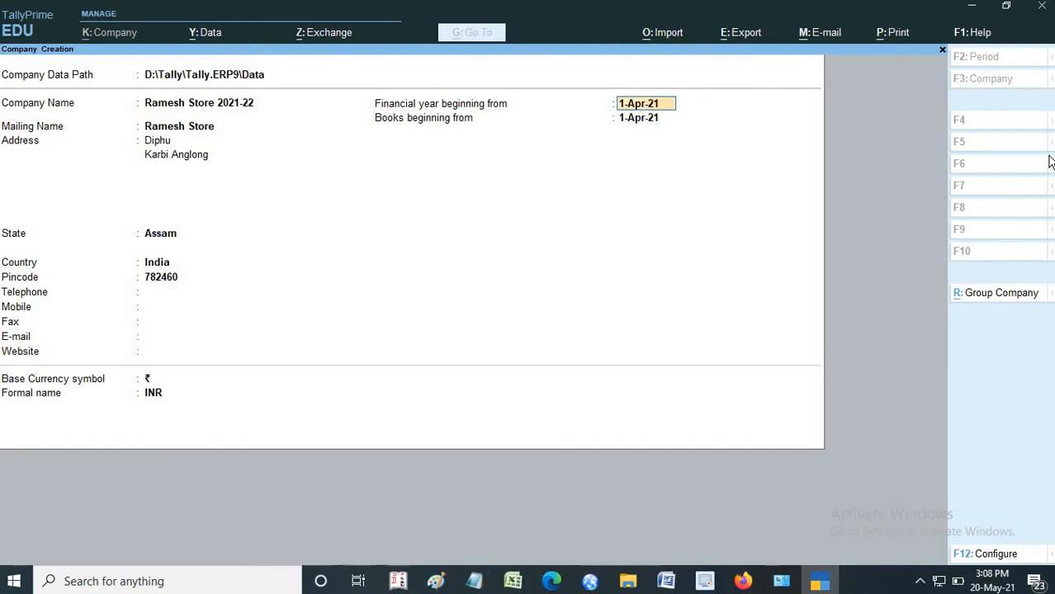
key("Return")
key("BackSpace")
key("Return")
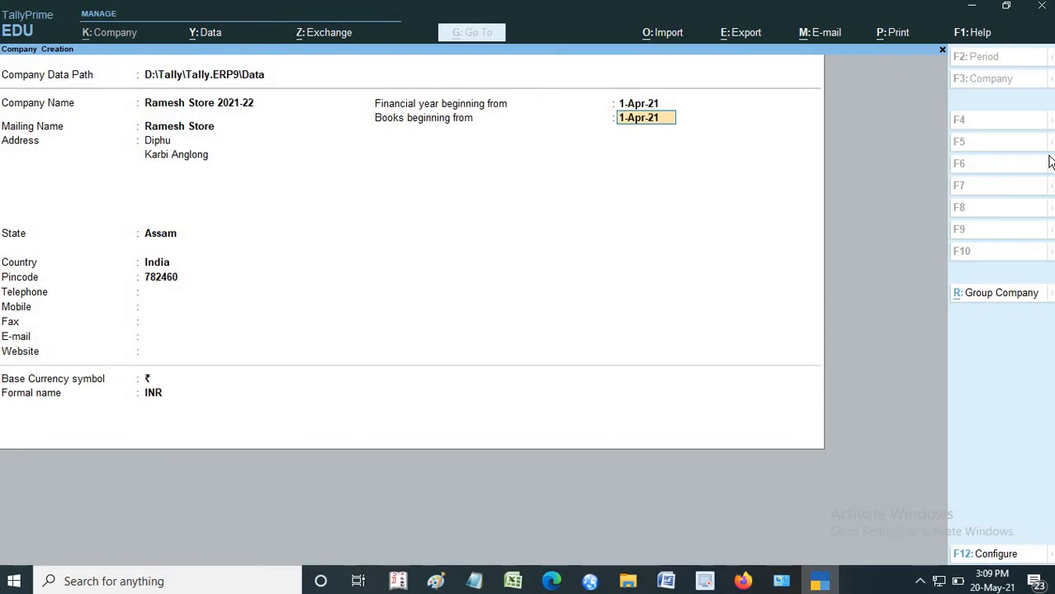
key("Return")
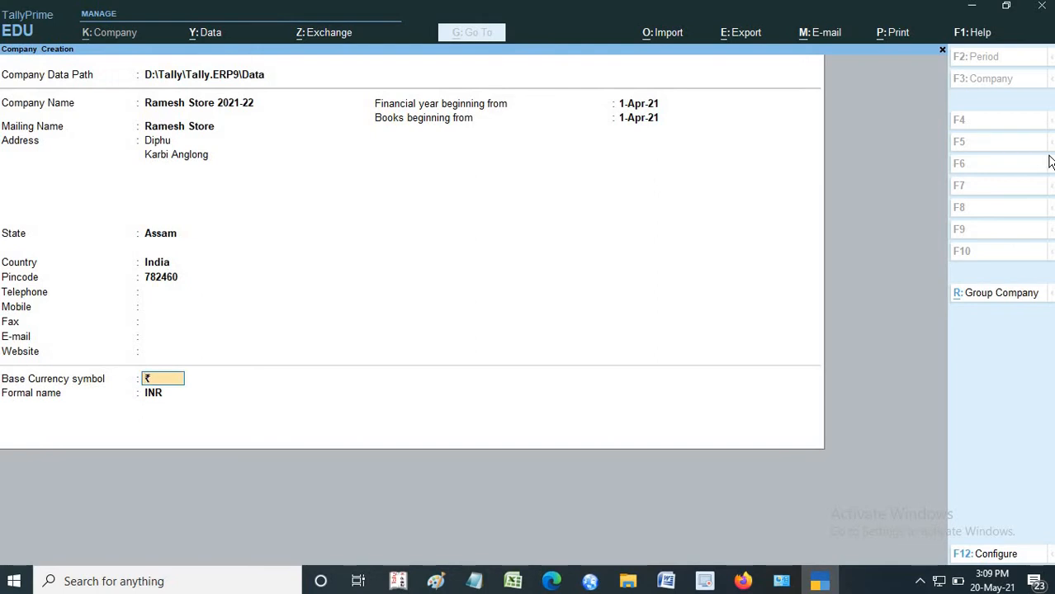
key("Return")
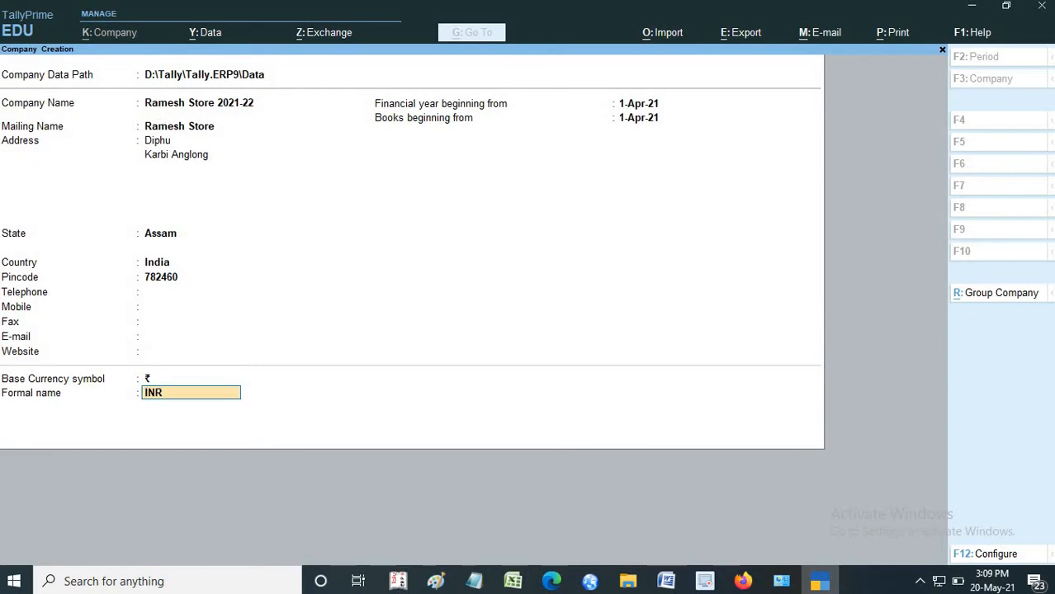
- Configure the company form to offer the TallyVault password, user access control and additional base currency details
left_click(996, 553)
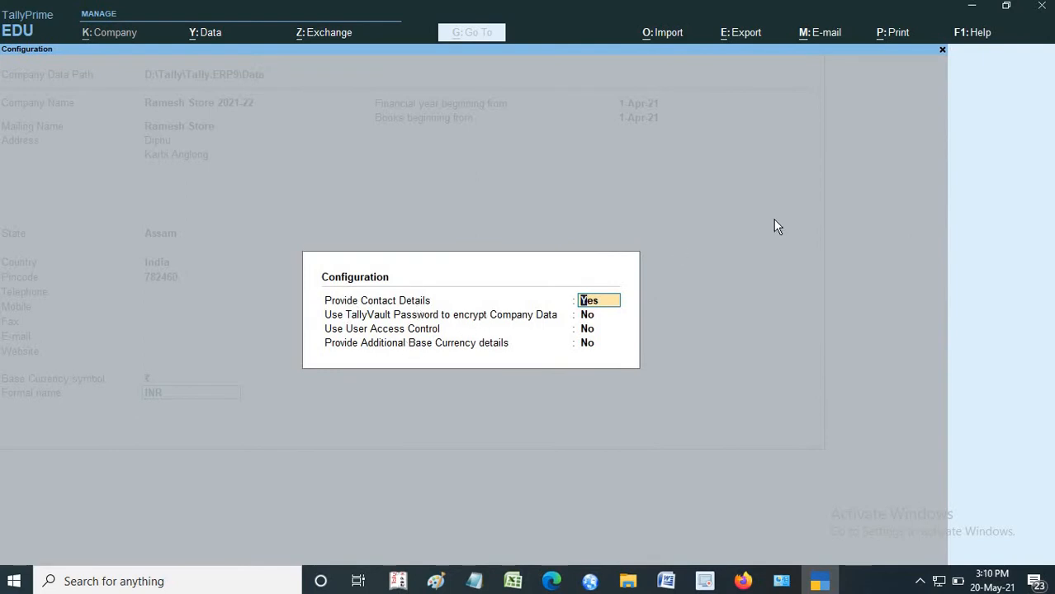
left_click(942, 51)
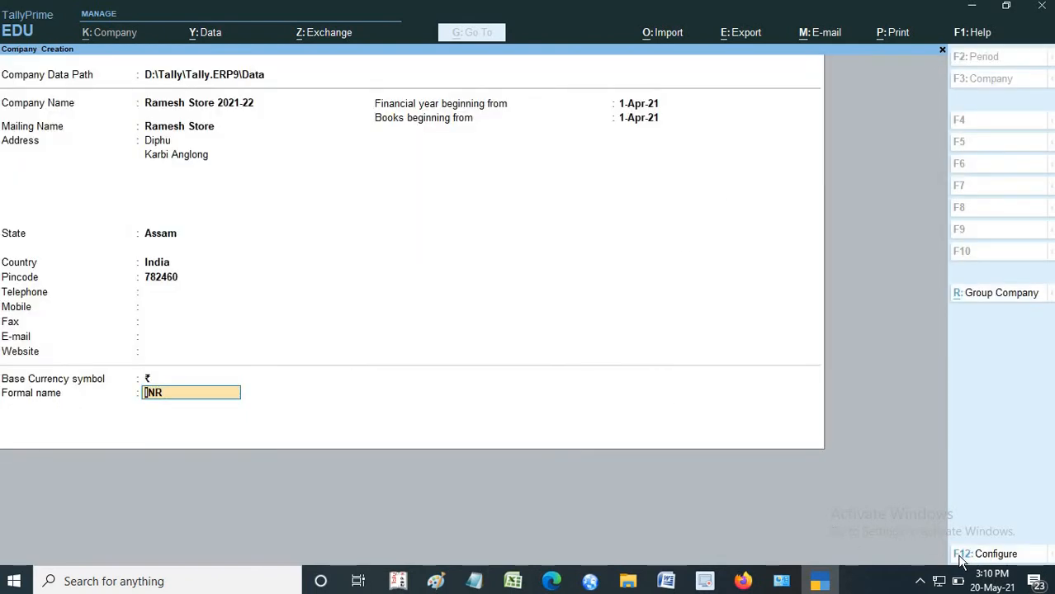
left_click(994, 556)
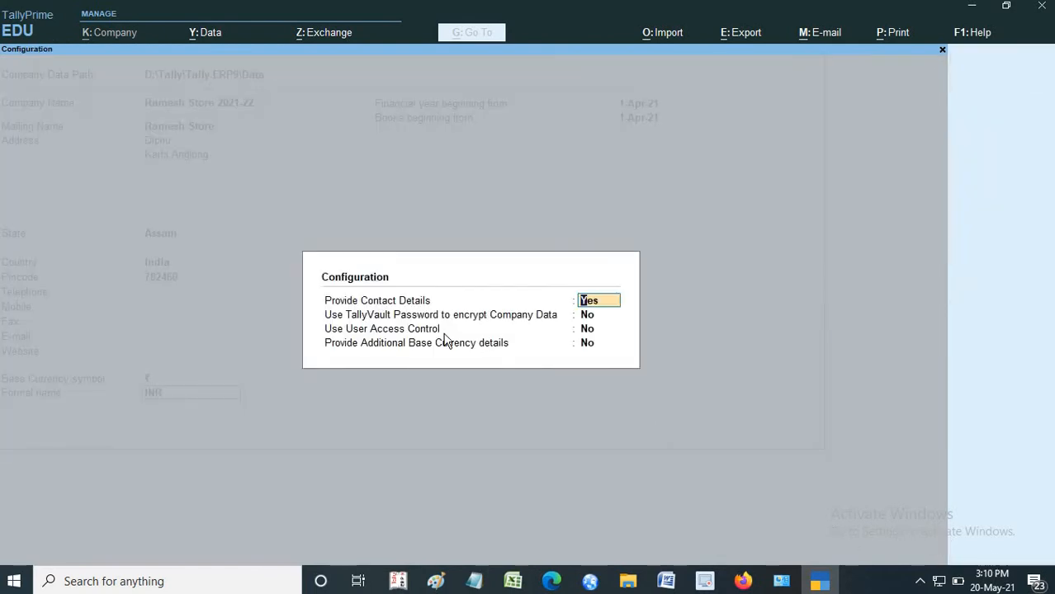
left_click(590, 318)
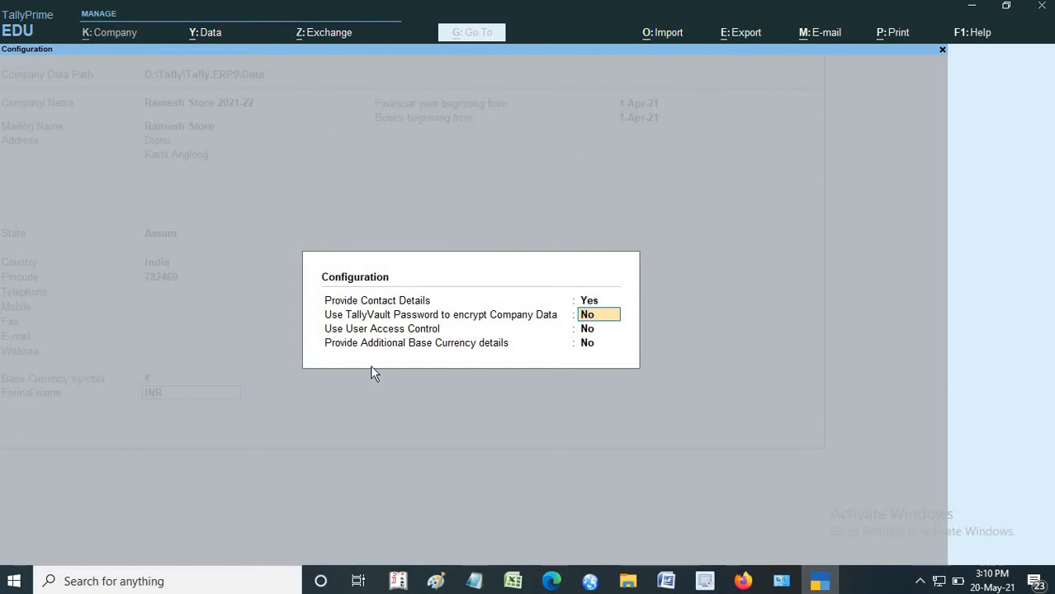
type("y")
key("Return")
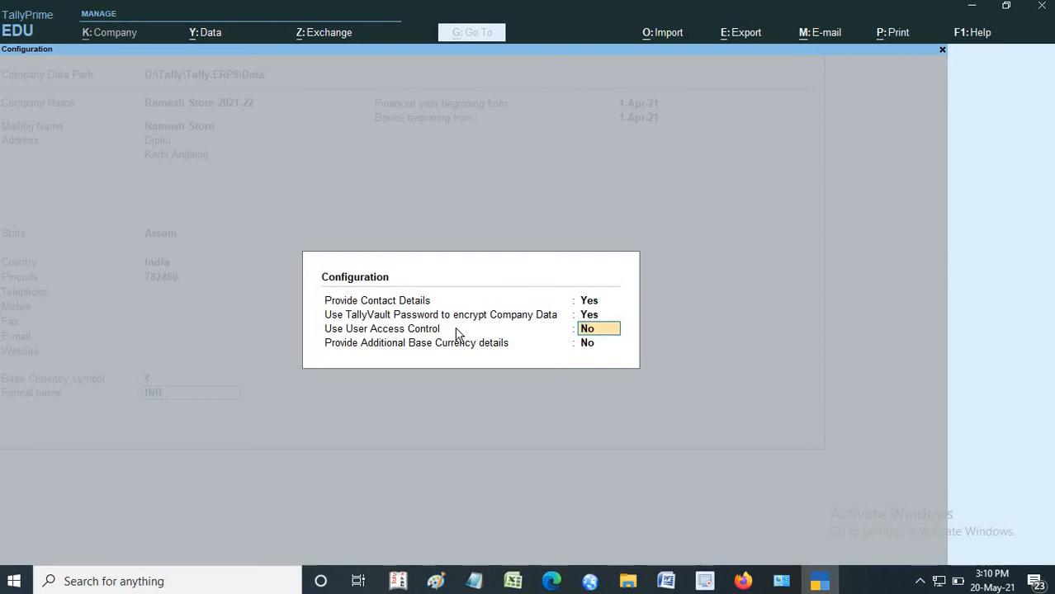
type("y")
key("Return")
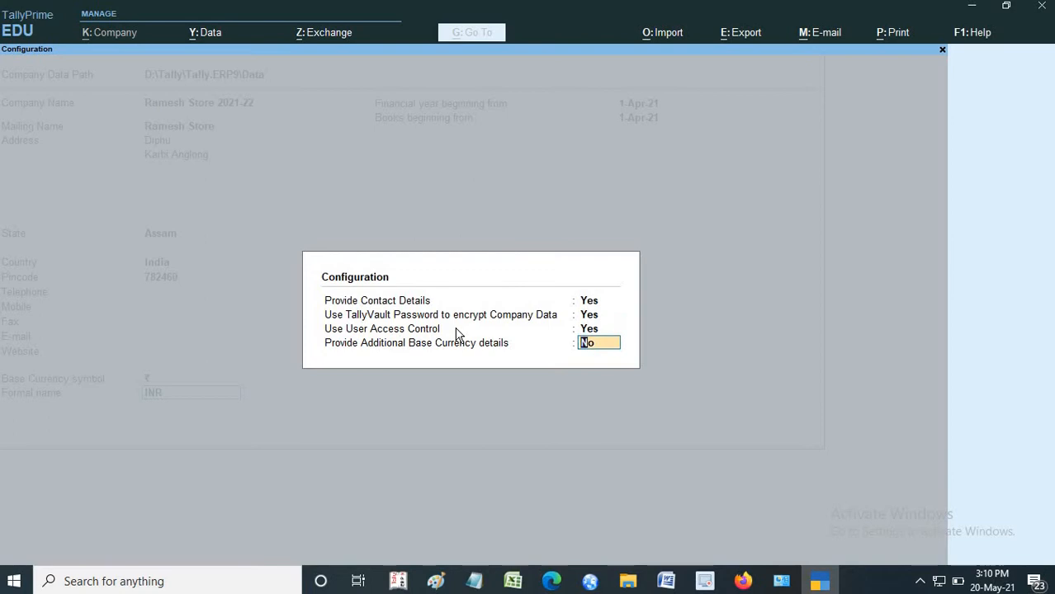
type("y")
key("Return")
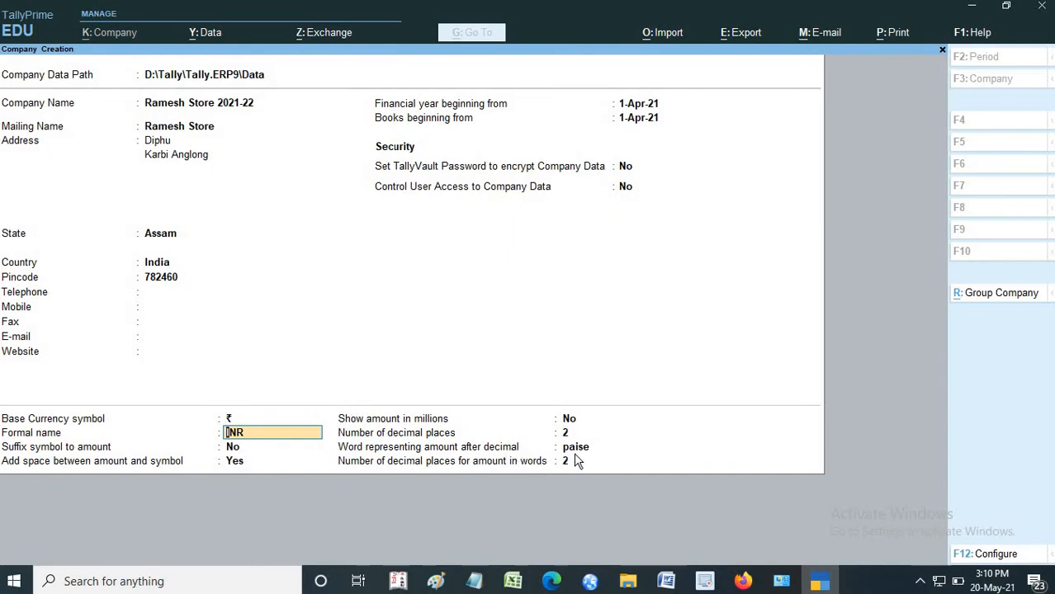
- Set the TallyVault password, user access control and additional base currency details options back to No in the form configuration
left_click(994, 555)
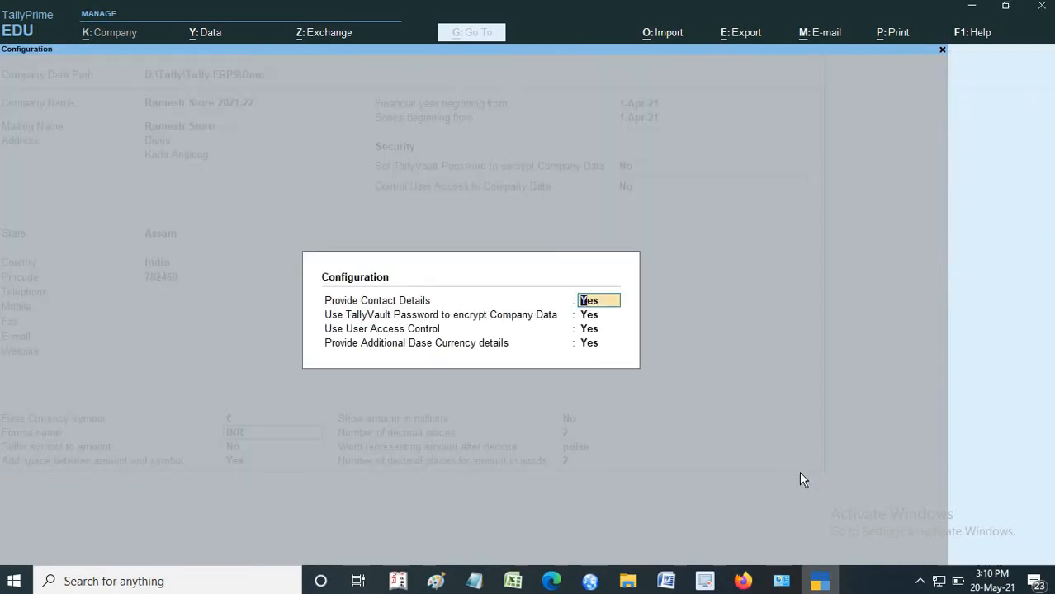
key("Return")
key("Return")
key("Up")
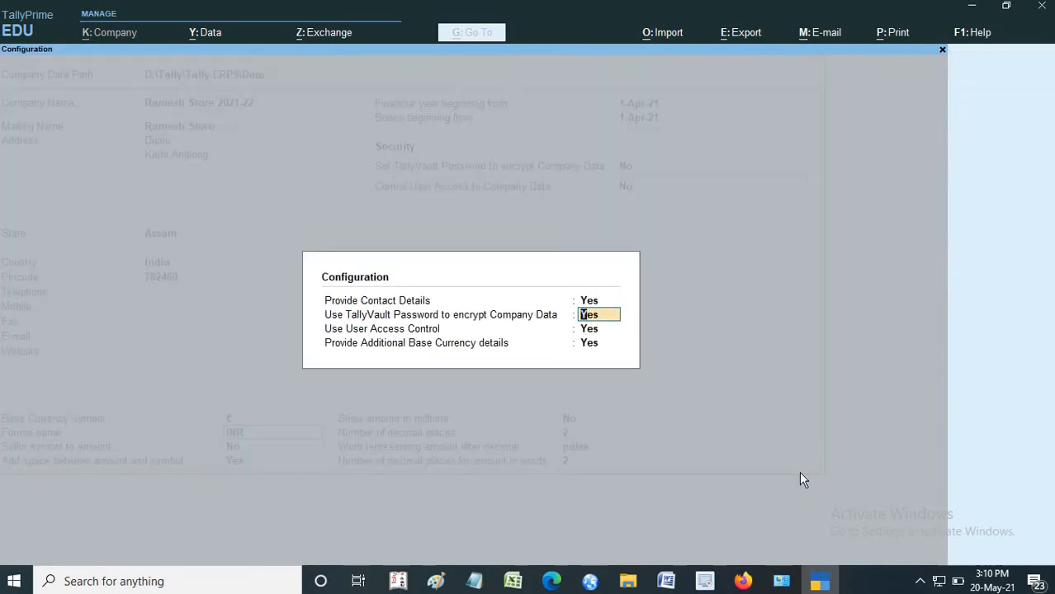
type("n")
key("Return")
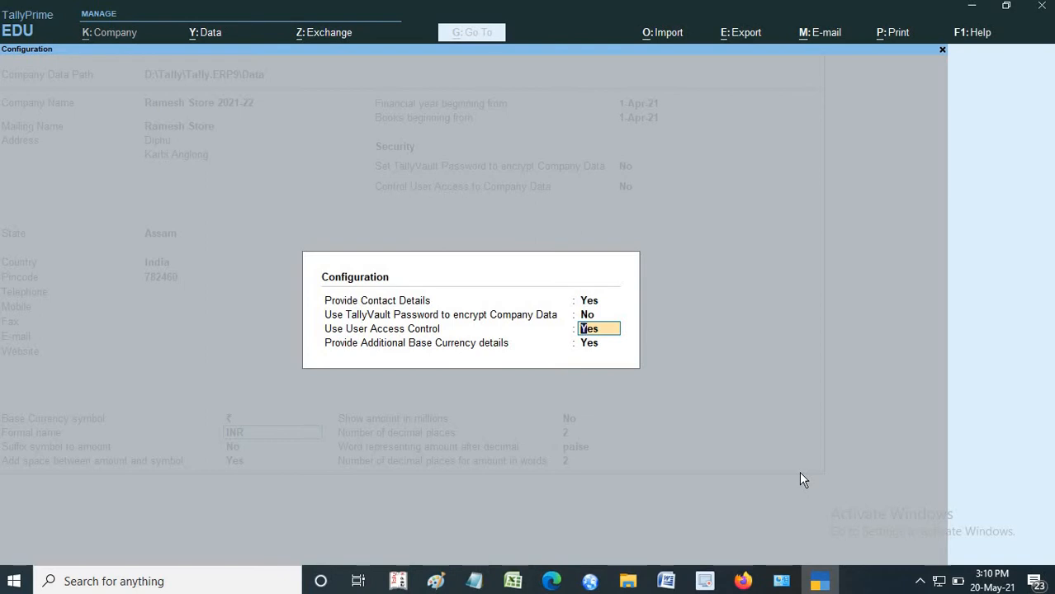
key("Return")
type("n")
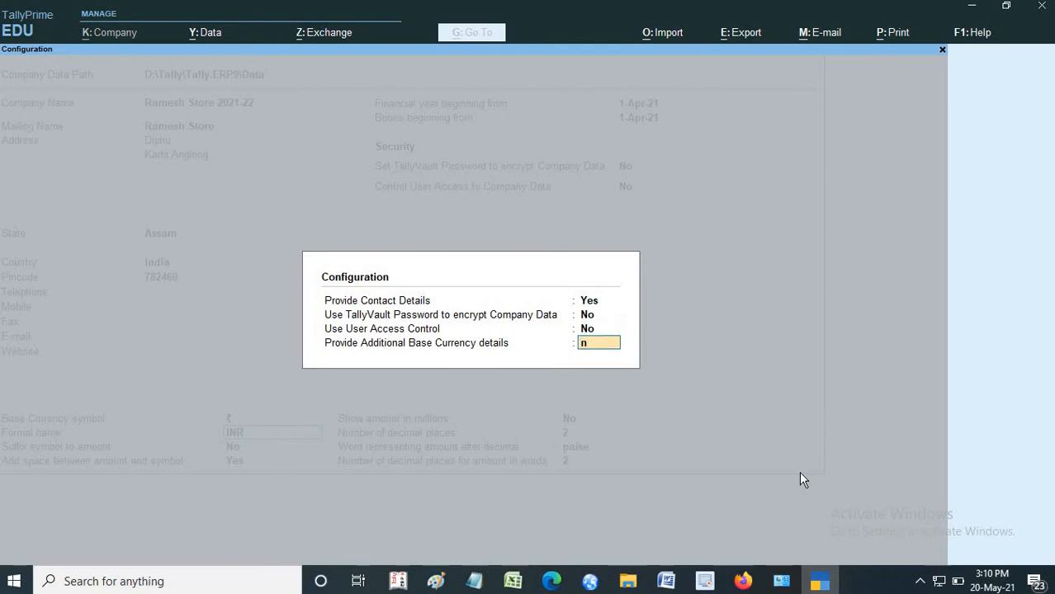
key("Return")
- Go through the remaining company fields without changes and accept the creation of Ramesh Store 2021-22
key("Return")
key("Return")
key("Return")
key("Return")
key("Return")
key("Return")
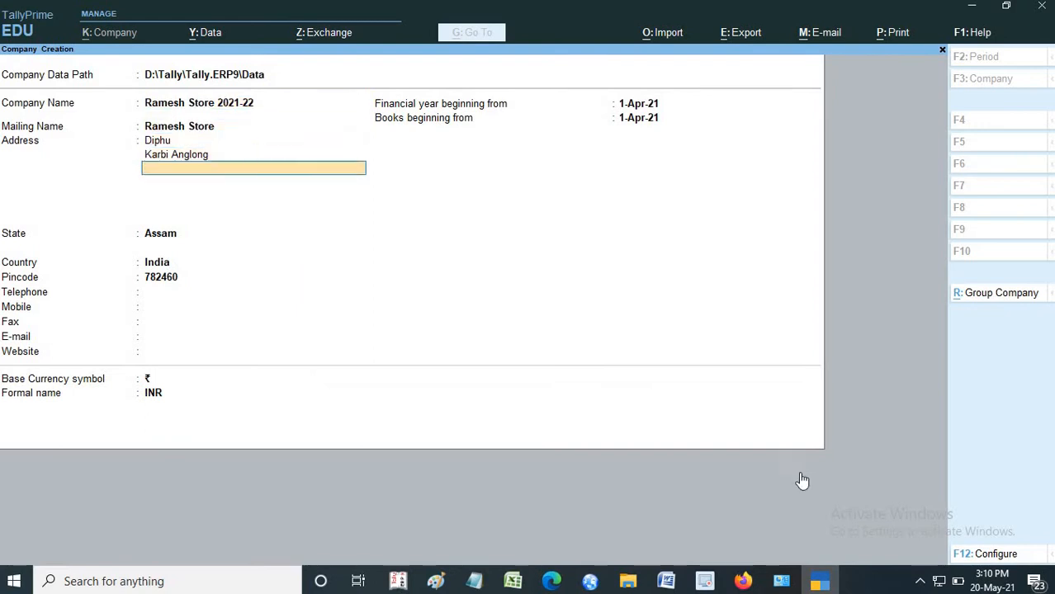
key("Return")
key("Return")
key("Return")
key("Return")
key("Return")
key("Return")
key("Return")
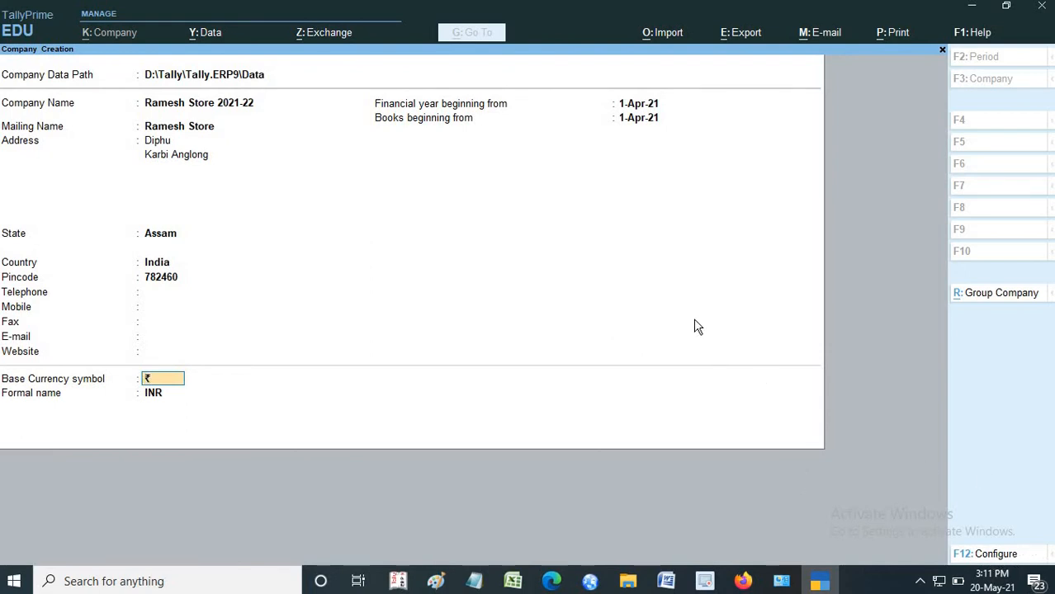
key("Return")
key("Return")
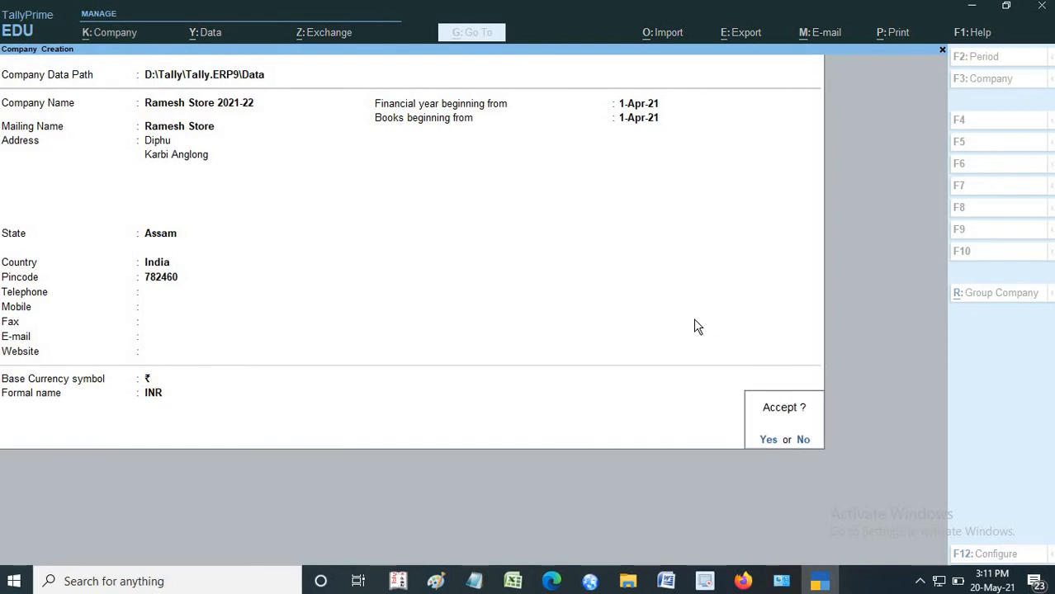
left_click(770, 441)
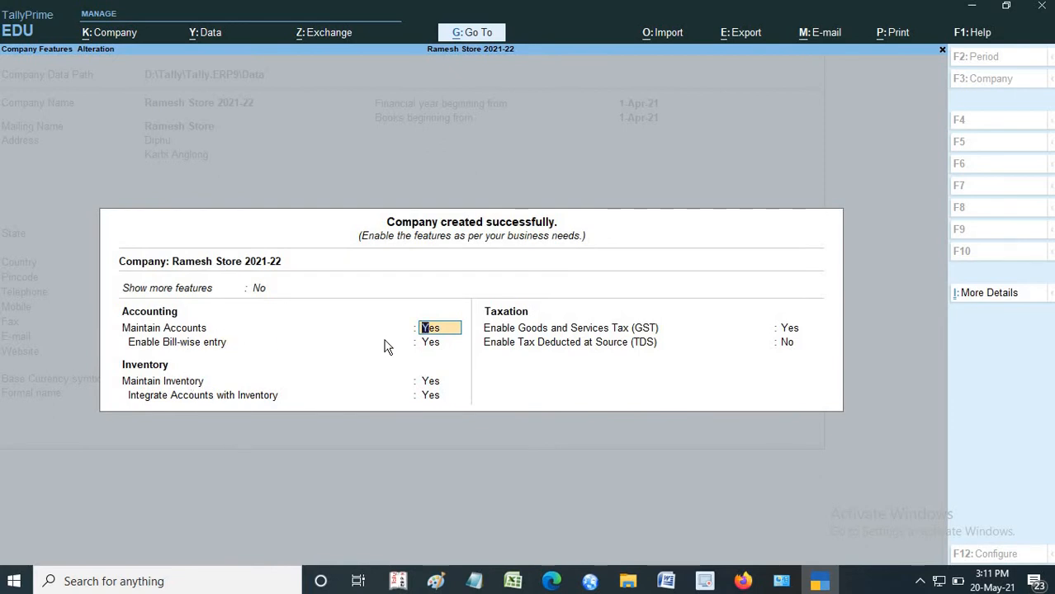
- Set Enable Bill-wise entry to No in the company features while keeping Maintain Accounts at Yes
key("Return")
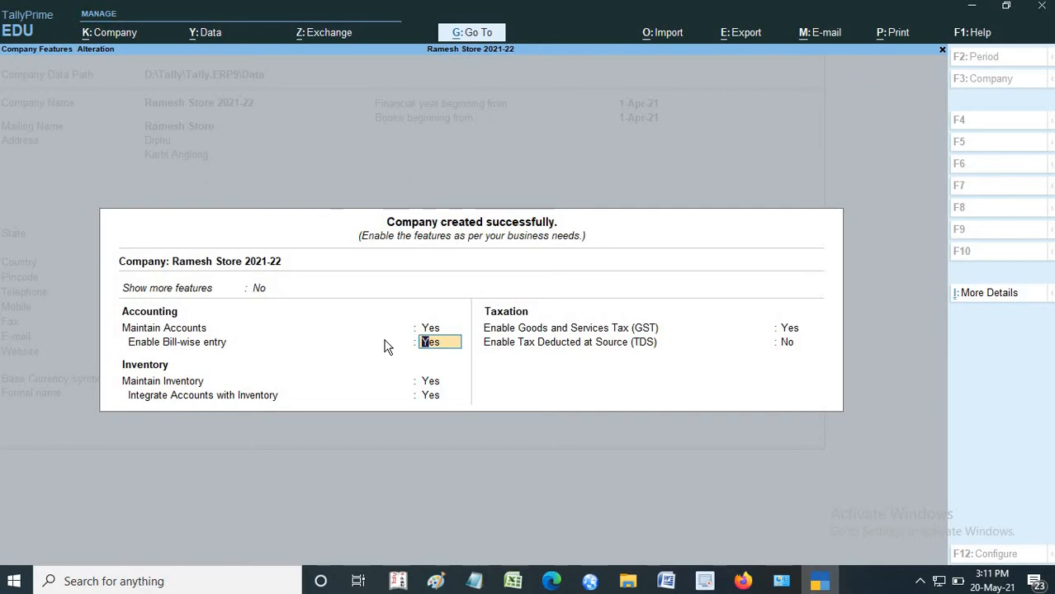
key("Up")
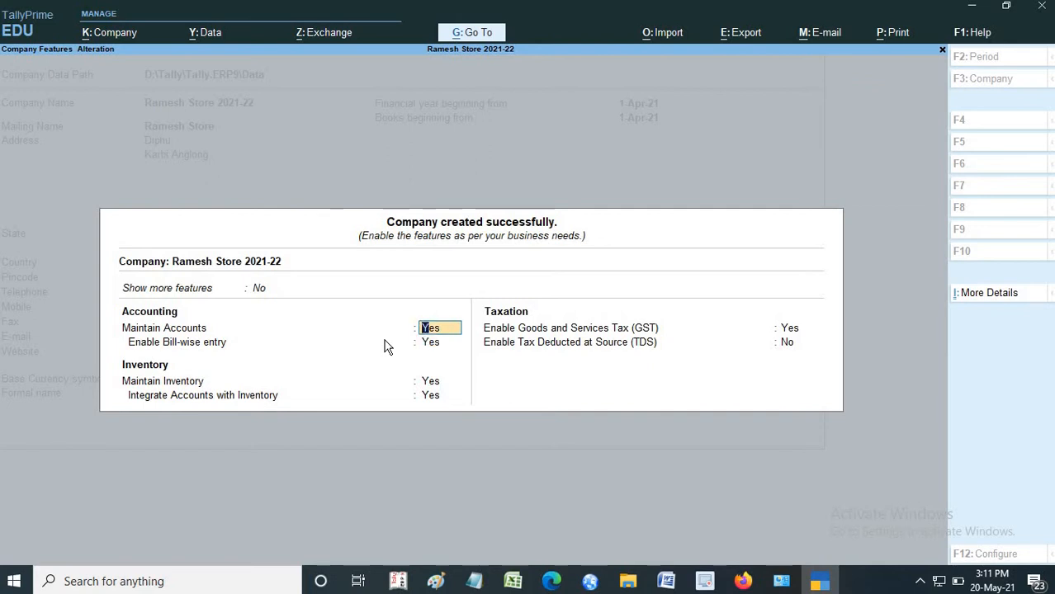
key("Return")
type("n")
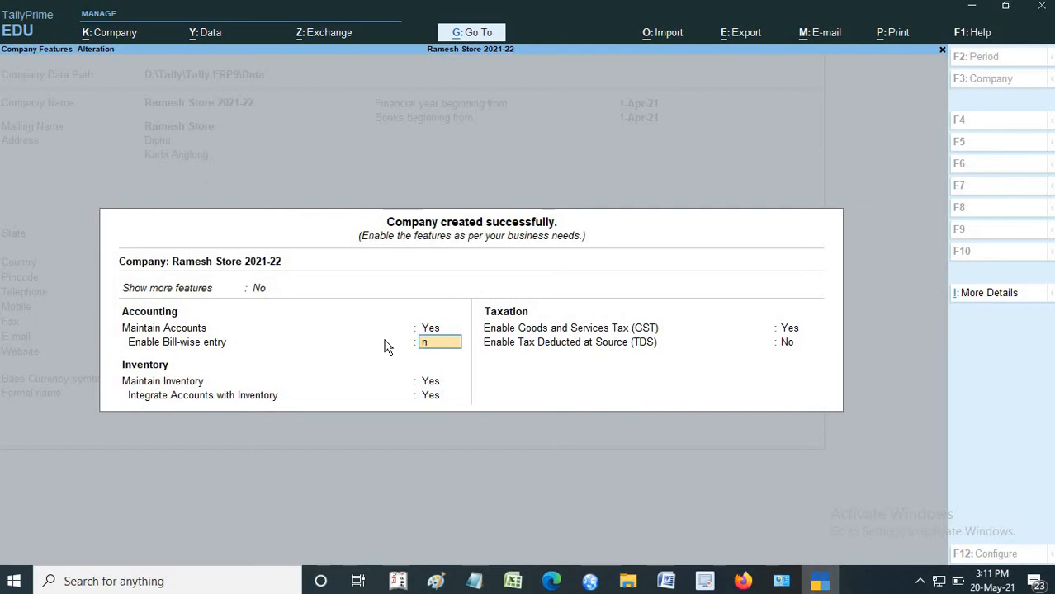
key("Return")
key("Up")
key("Up")
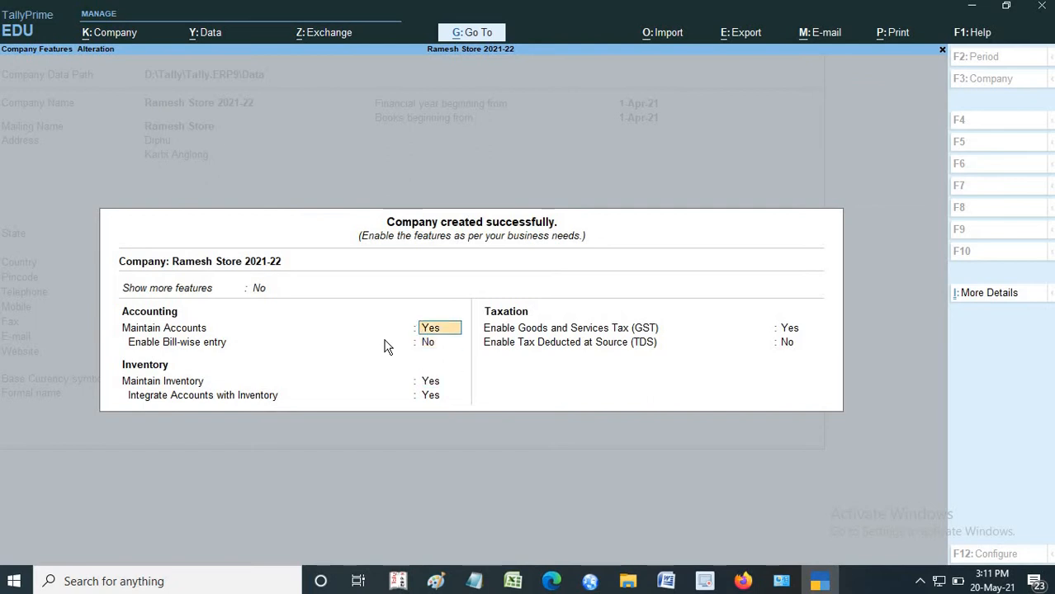
- Set Maintain Inventory and Enable Goods and Services Tax (GST) to No in the company features
key("Return")
key("Return")
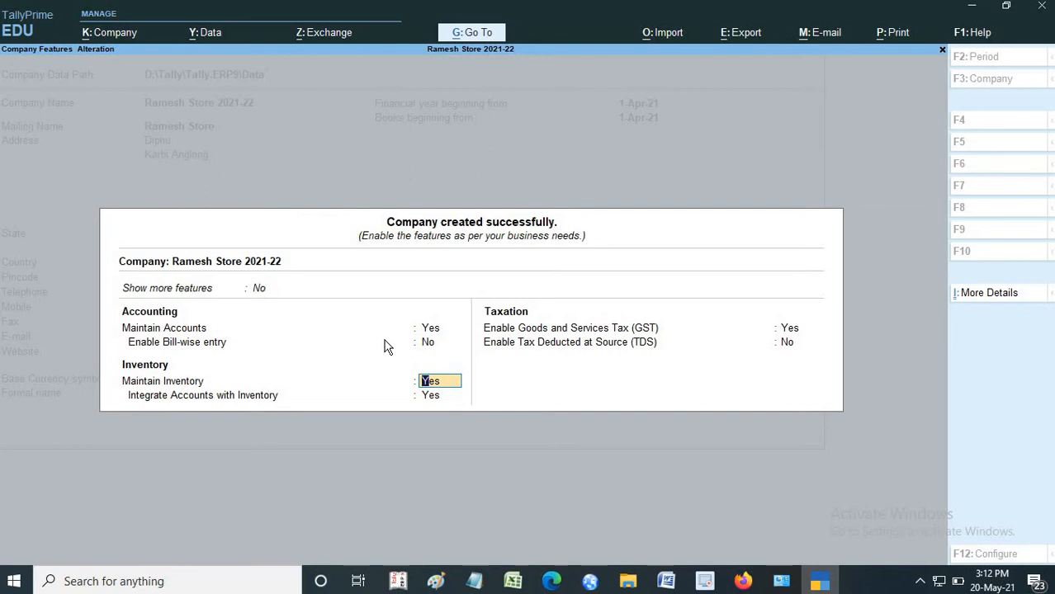
type("n")
key("Return")
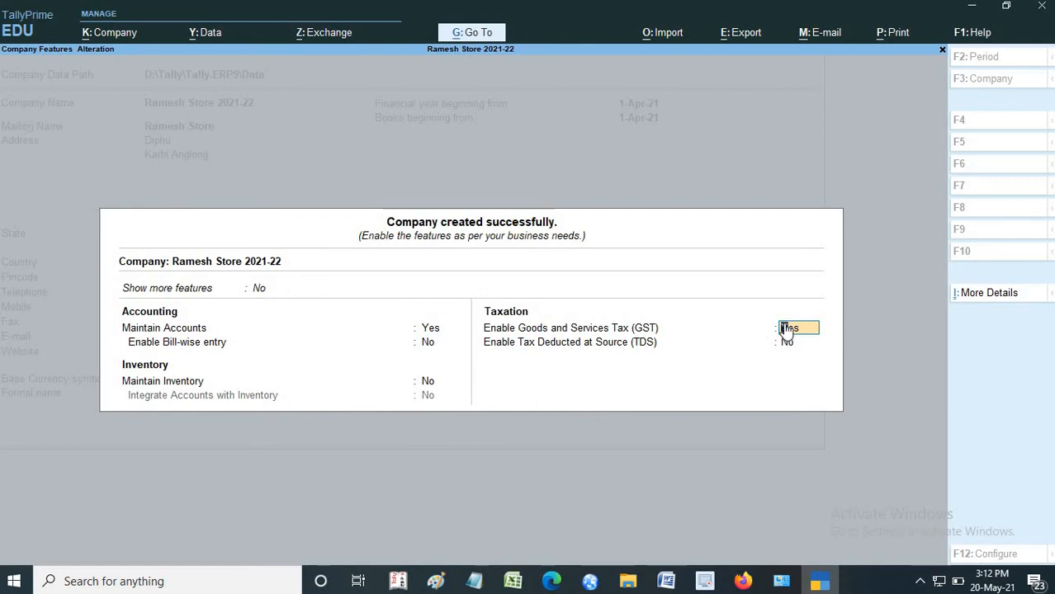
type("n")
key("Return")
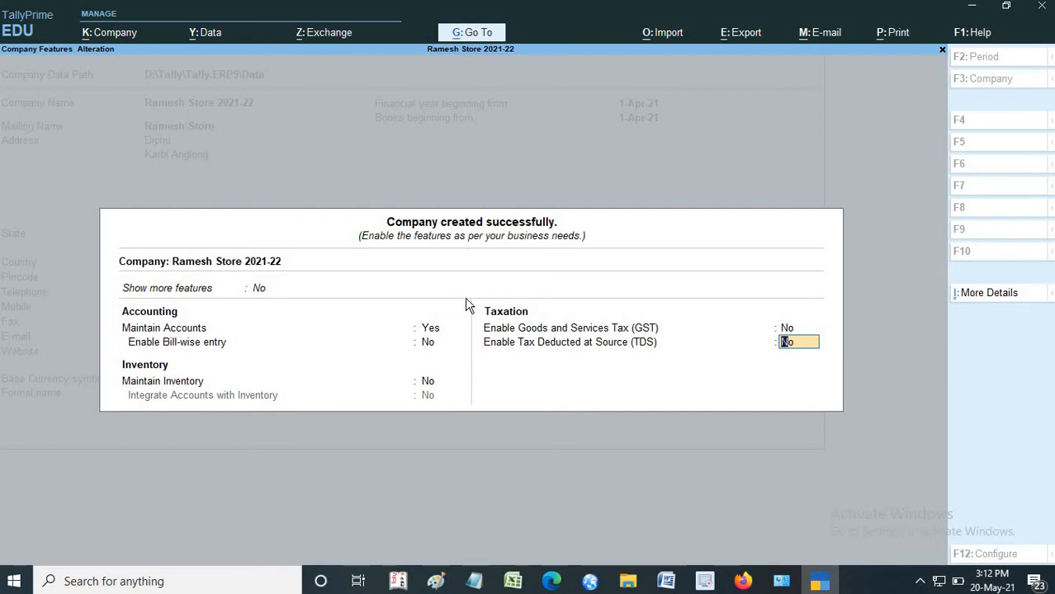
- Keep Enable Tax Deducted at Source (TDS) at No and accept the company features for Ramesh Store 2021-22
key("Return")
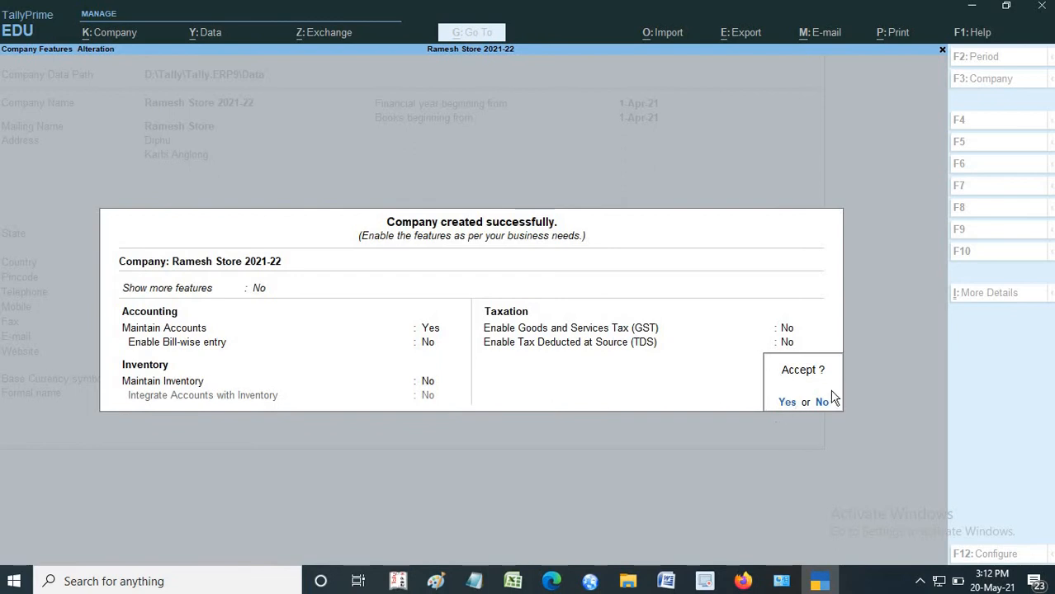
left_click(788, 402)
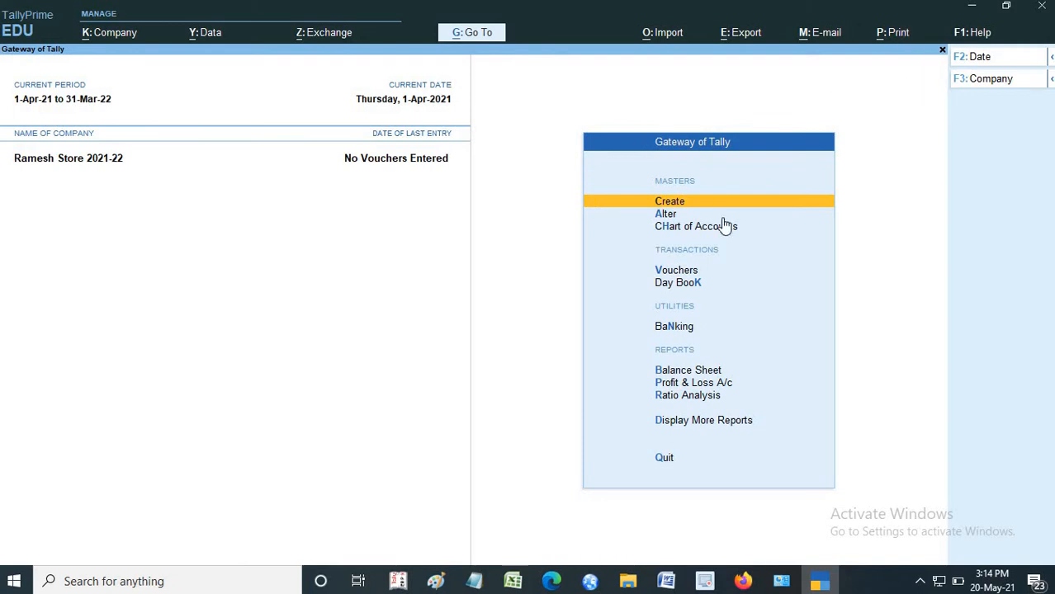
left_click(669, 203)
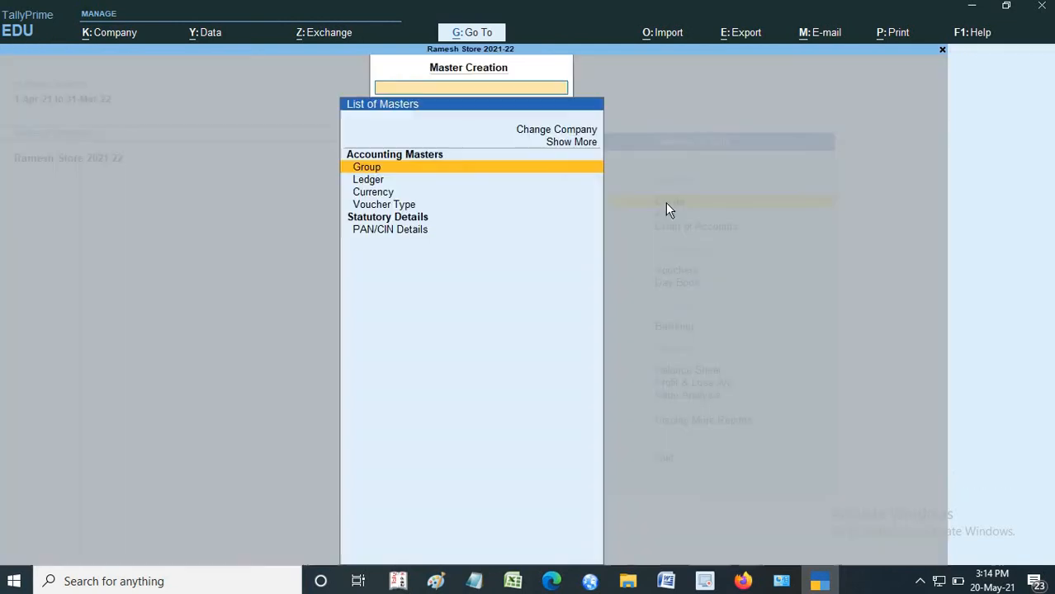
left_click(365, 182)
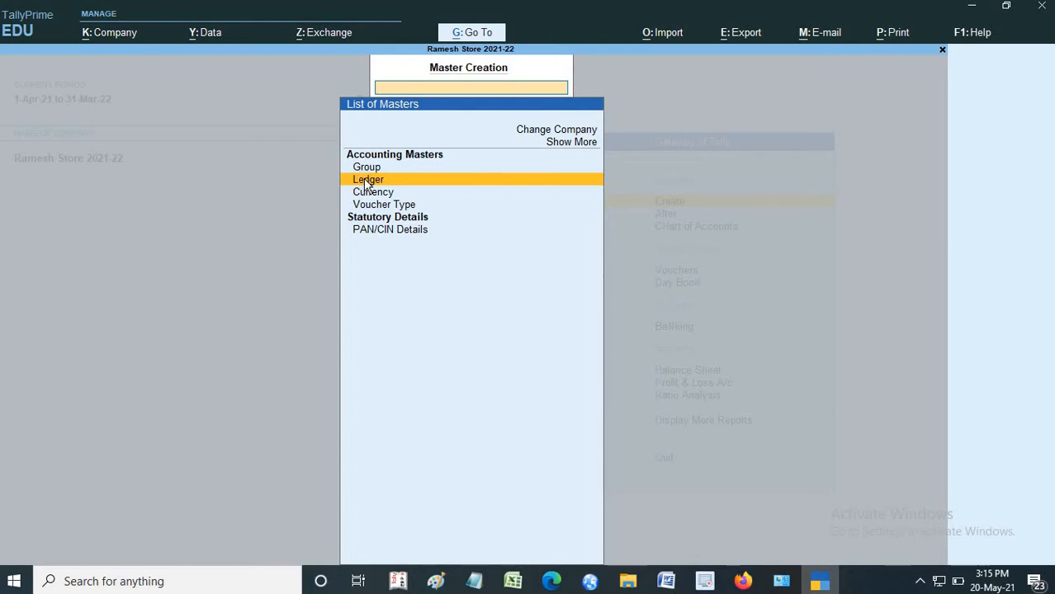
left_click(366, 183)
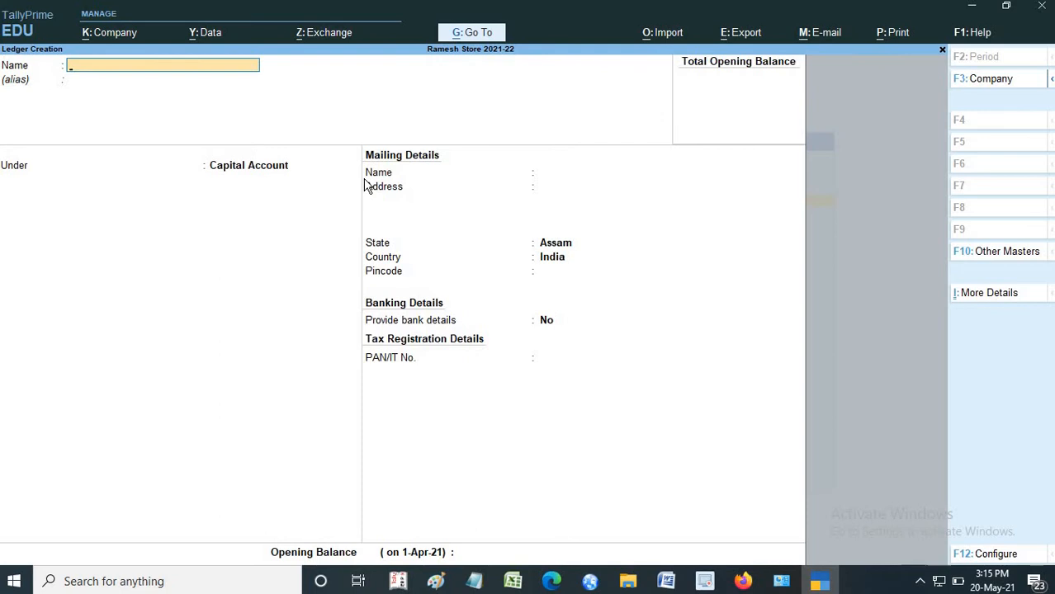
key("Escape")
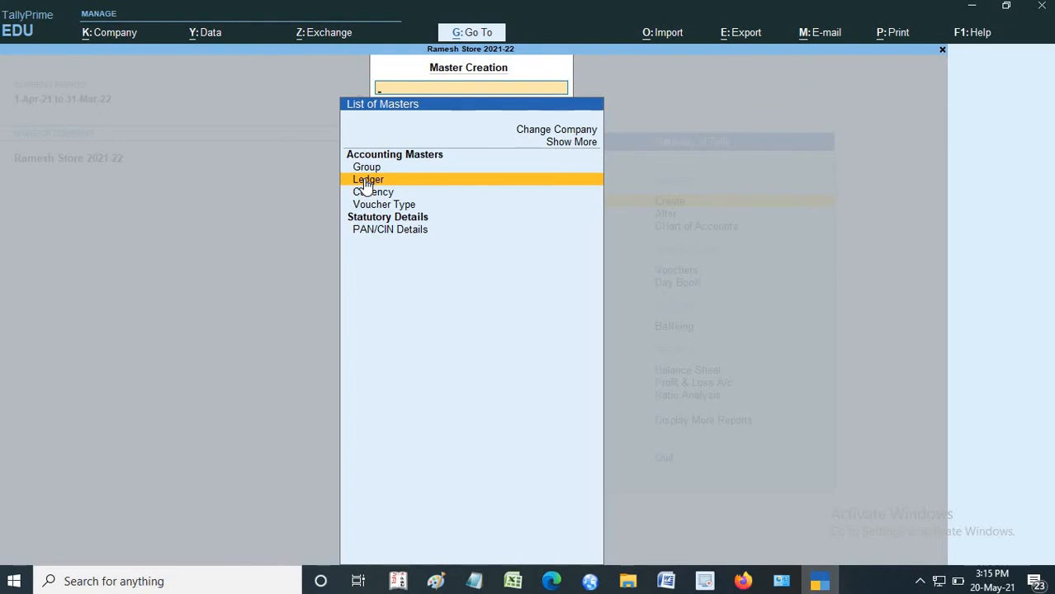
key("Escape")
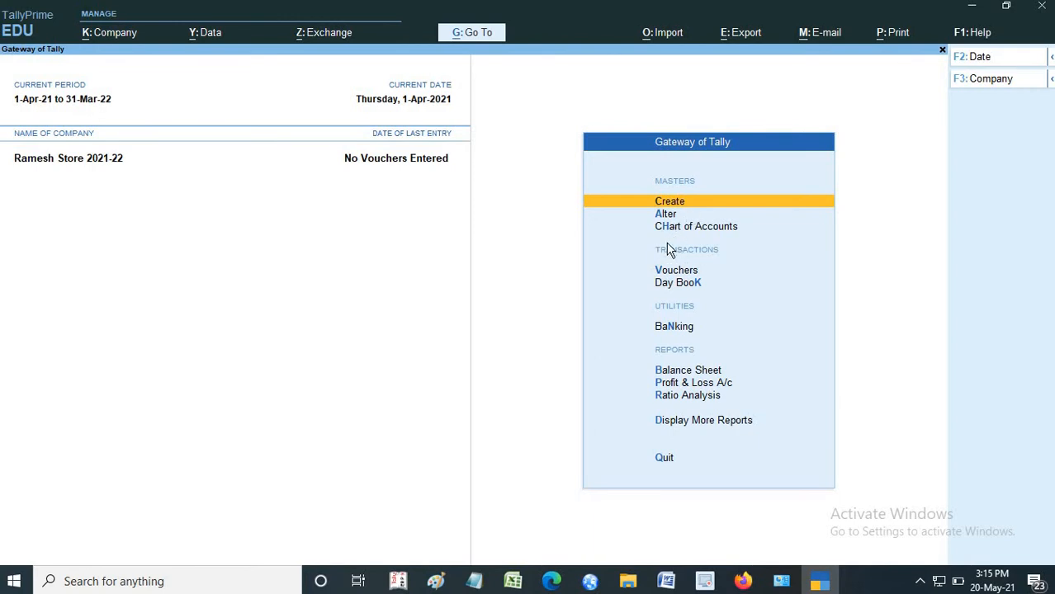
- Look through the masters available for alteration, view the existing Cash ledger and return to the Gateway of Tally without changes
key("Down")
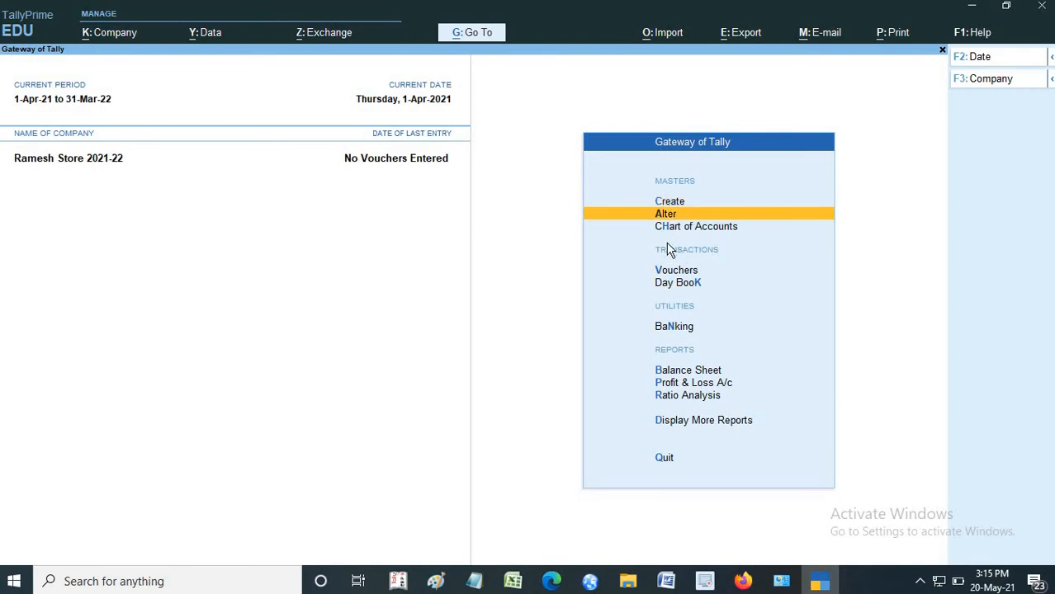
key("Return")
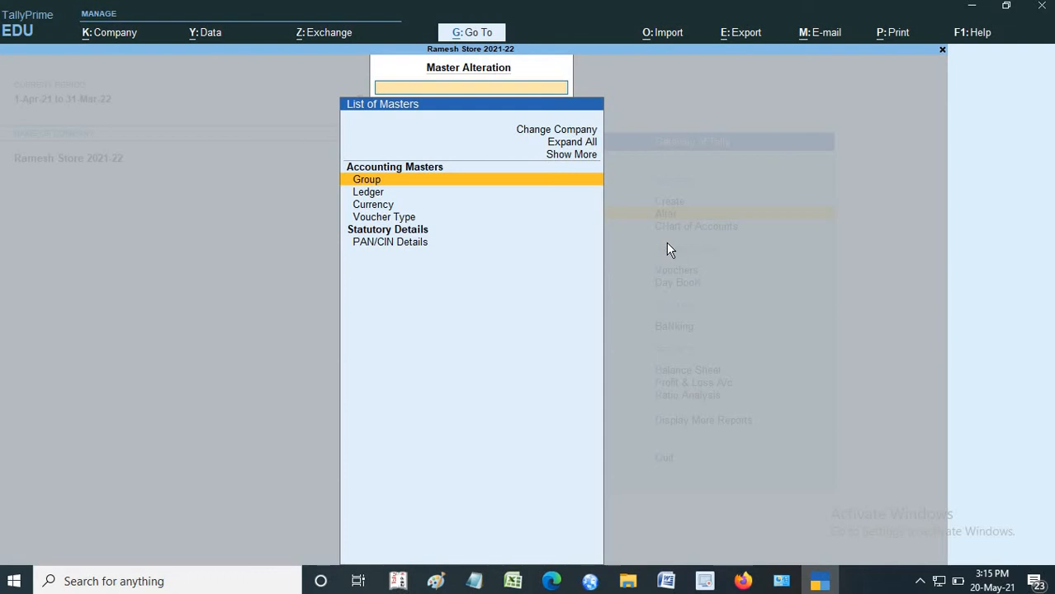
key("Down")
key("Down")
key("Down")
key("Down")
key("Down")
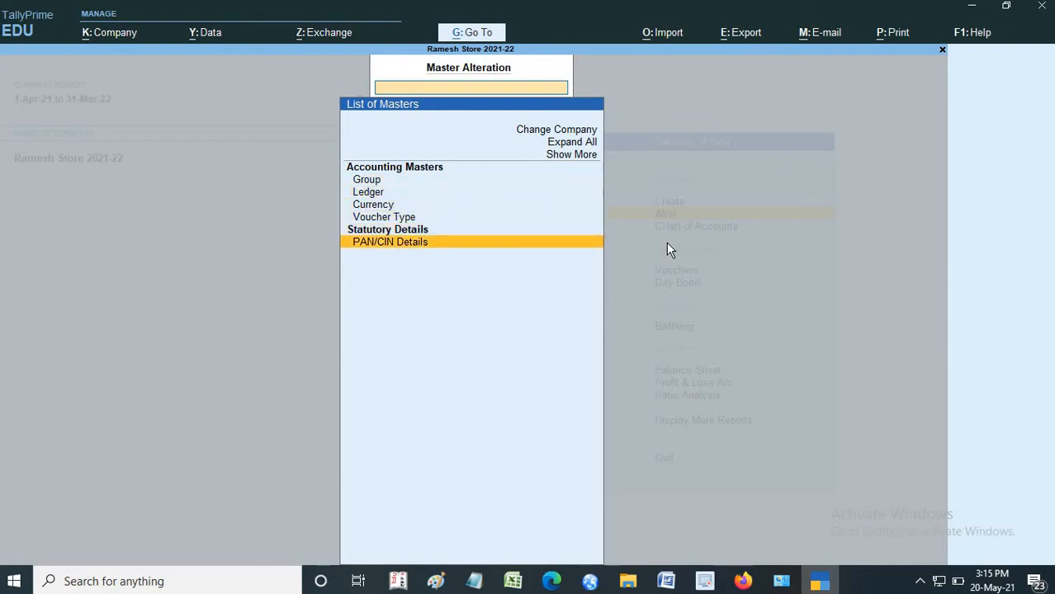
key("Up")
key("Up")
key("Up")
key("Up")
key("Return")
key("Down")
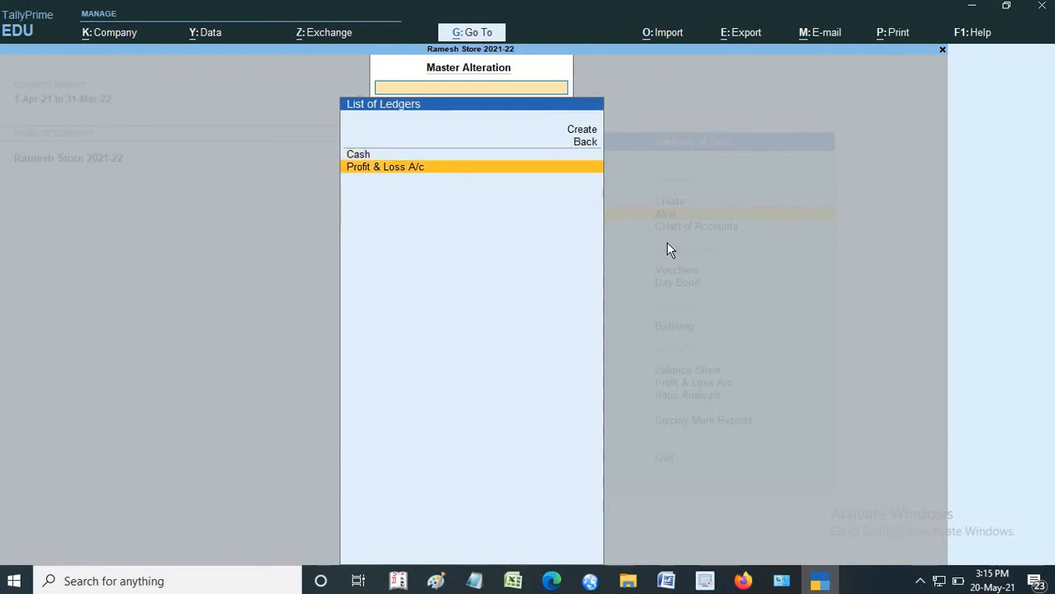
key("Up")
key("Return")
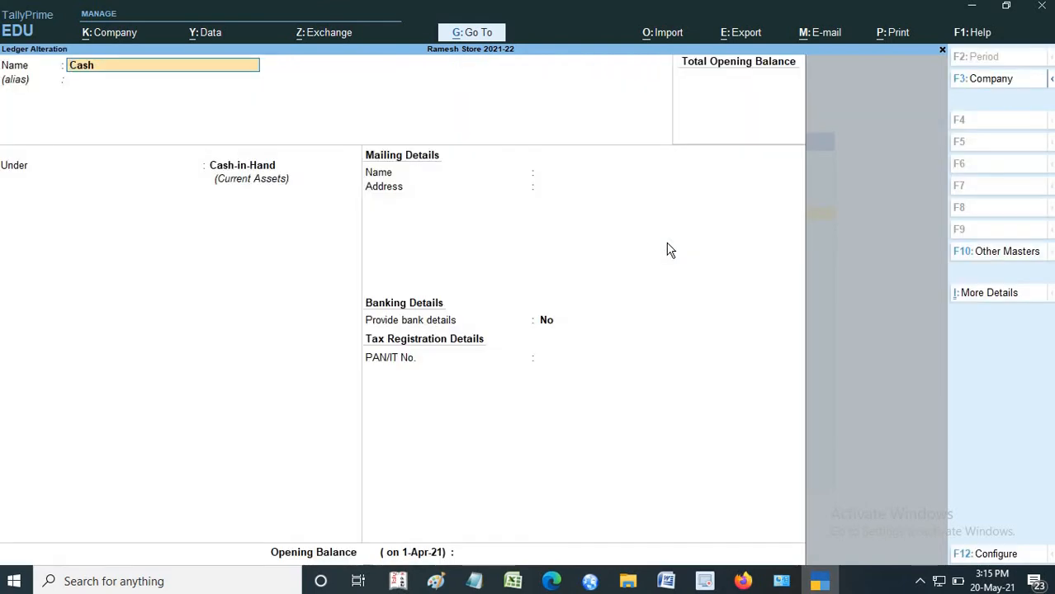
left_click(941, 49)
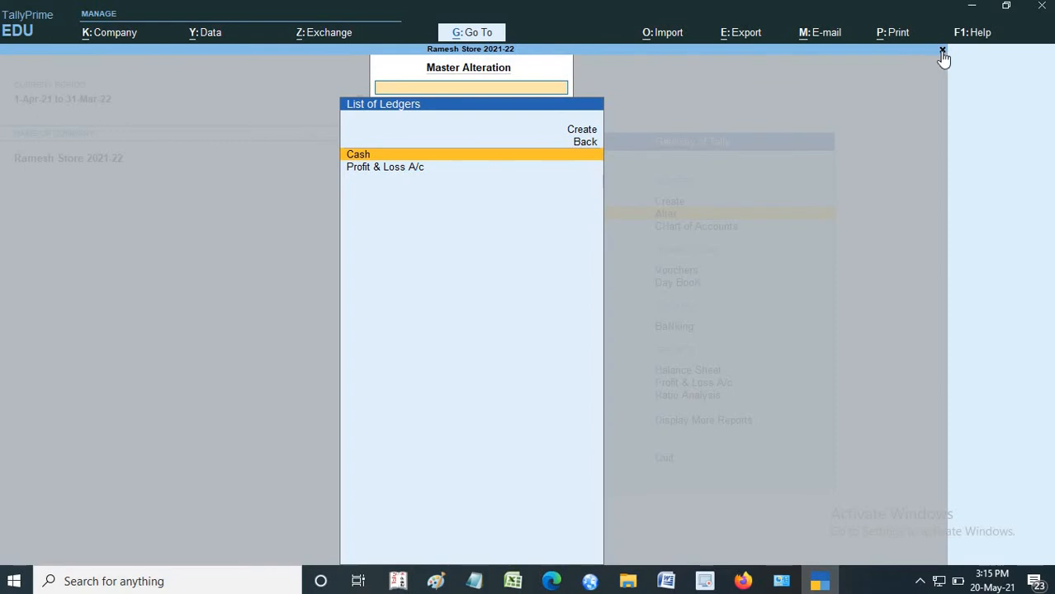
left_click(941, 51)
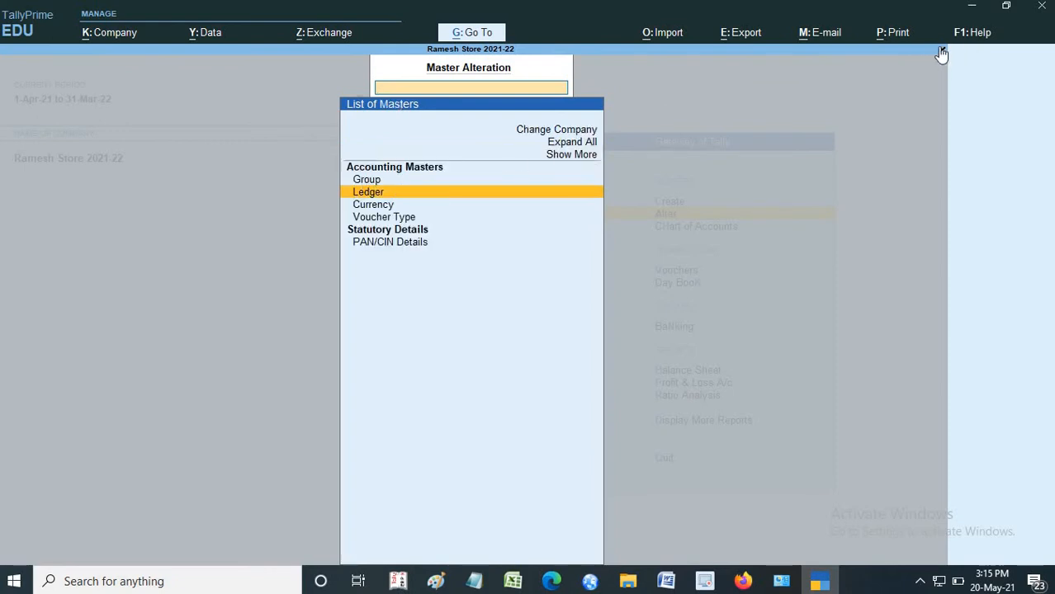
left_click(942, 51)
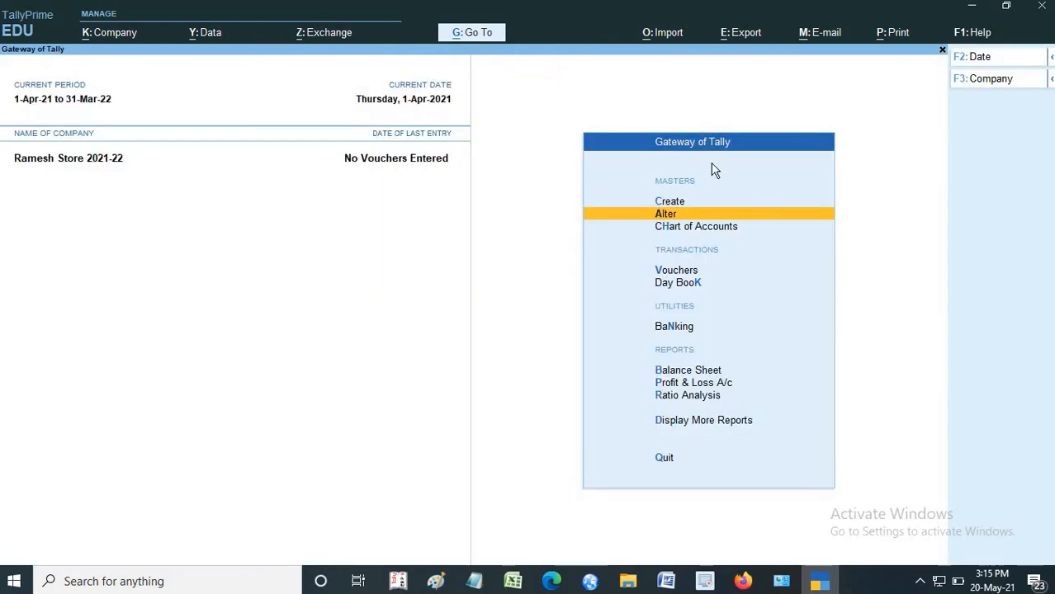
- Start a new ledger named Capital A/c under the Capital Account group, keeping Capital A/c as the mailing name
left_click(668, 204)
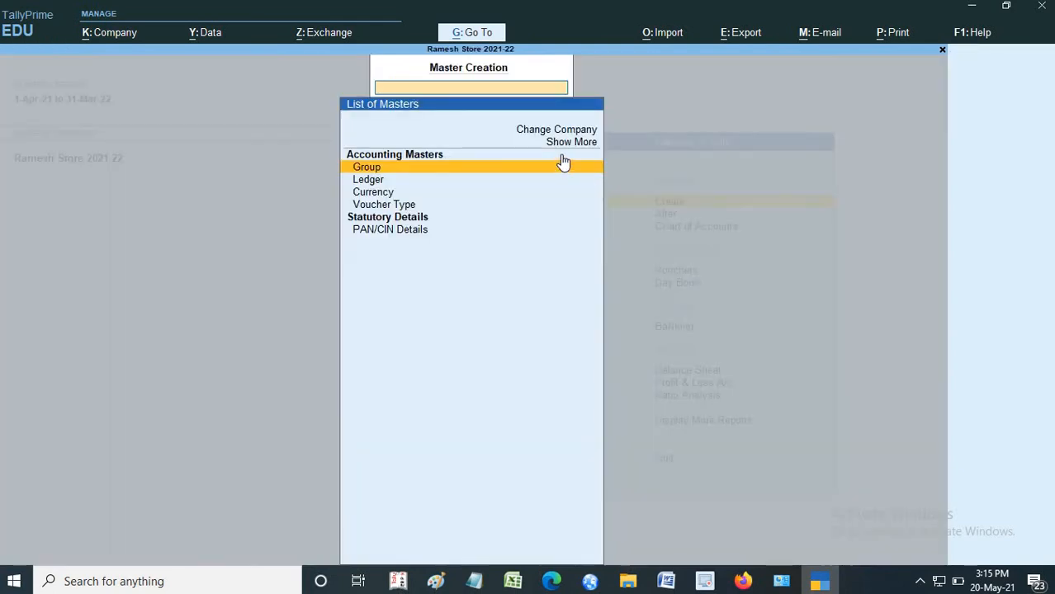
left_click(942, 51)
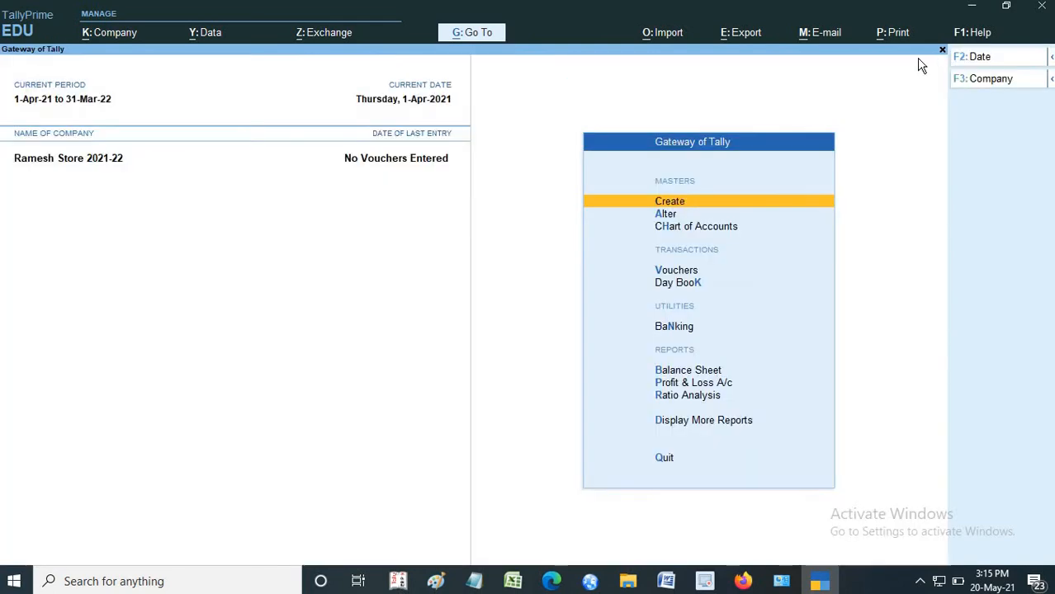
left_click(667, 204)
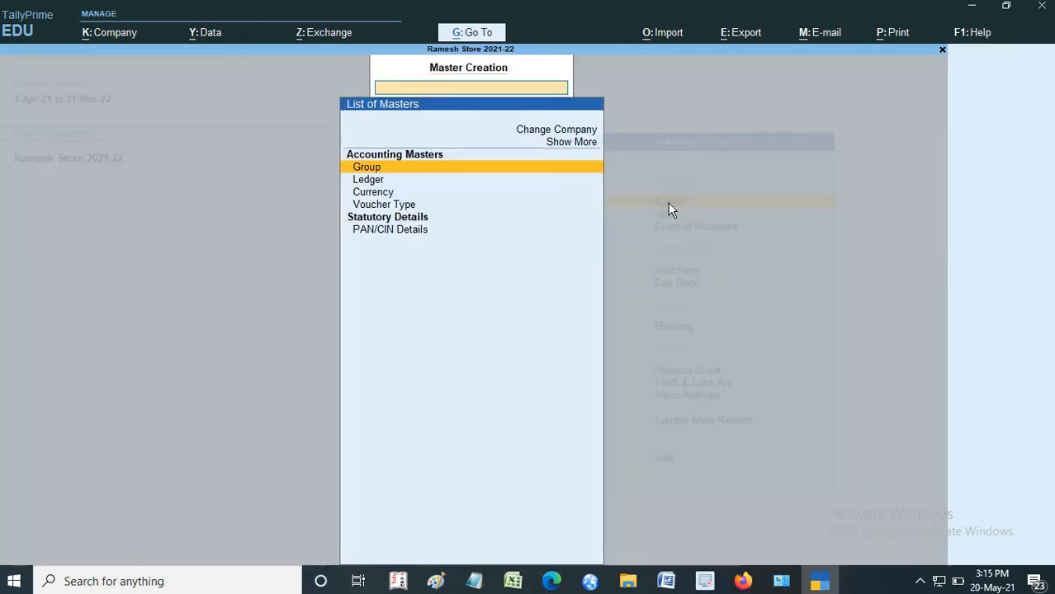
left_click(367, 181)
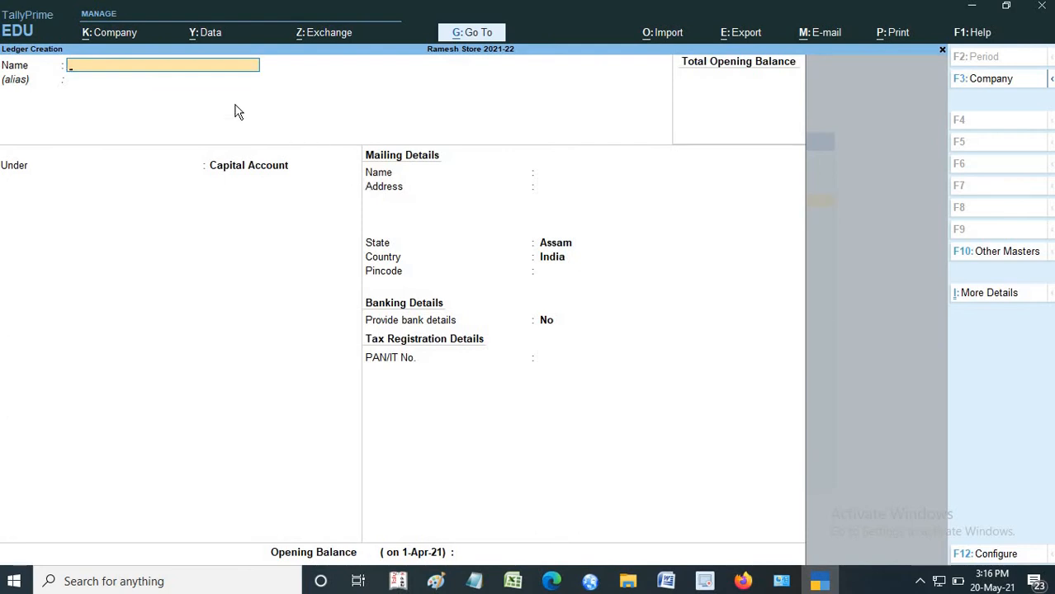
type("Capital a/c")
key("Return")
key("Return")
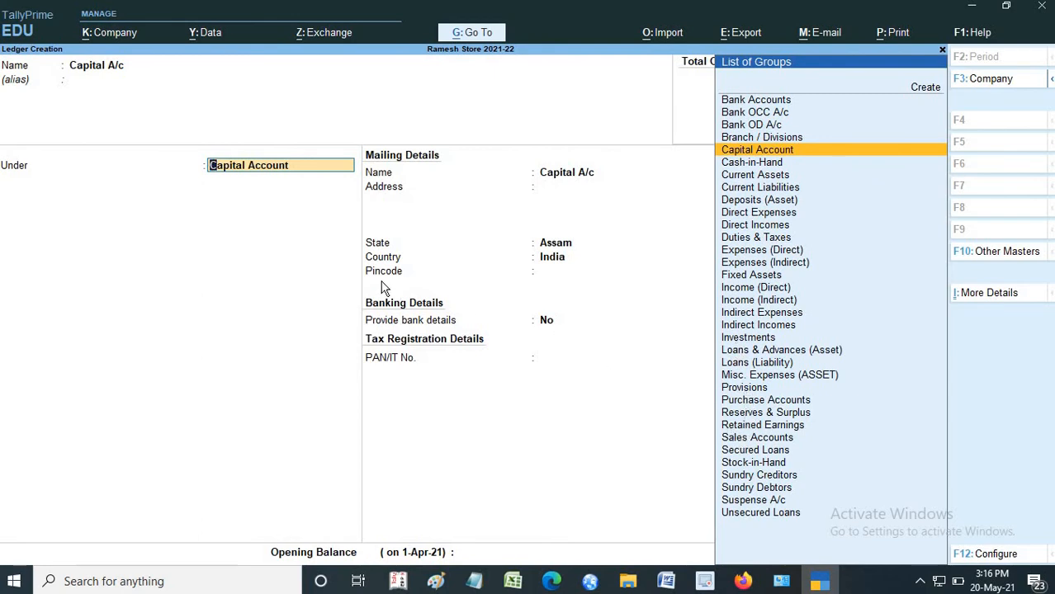
key("Return")
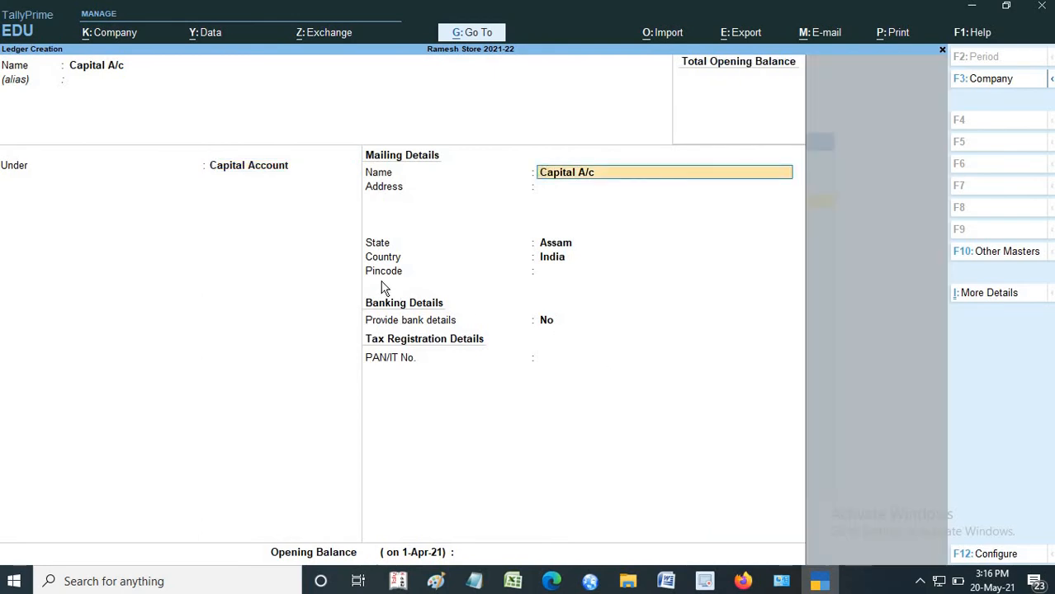
key("BackSpace")
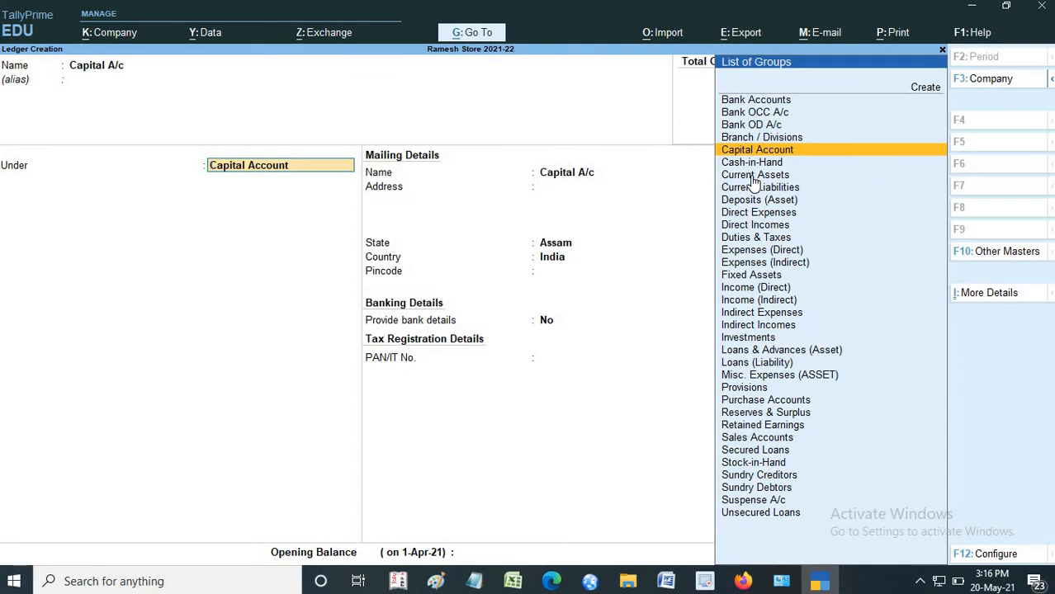
key("Return")
- Leave the address, pincode, PAN and opening balance of Capital A/c blank, keep bank details at No and accept the ledger
key("Return")
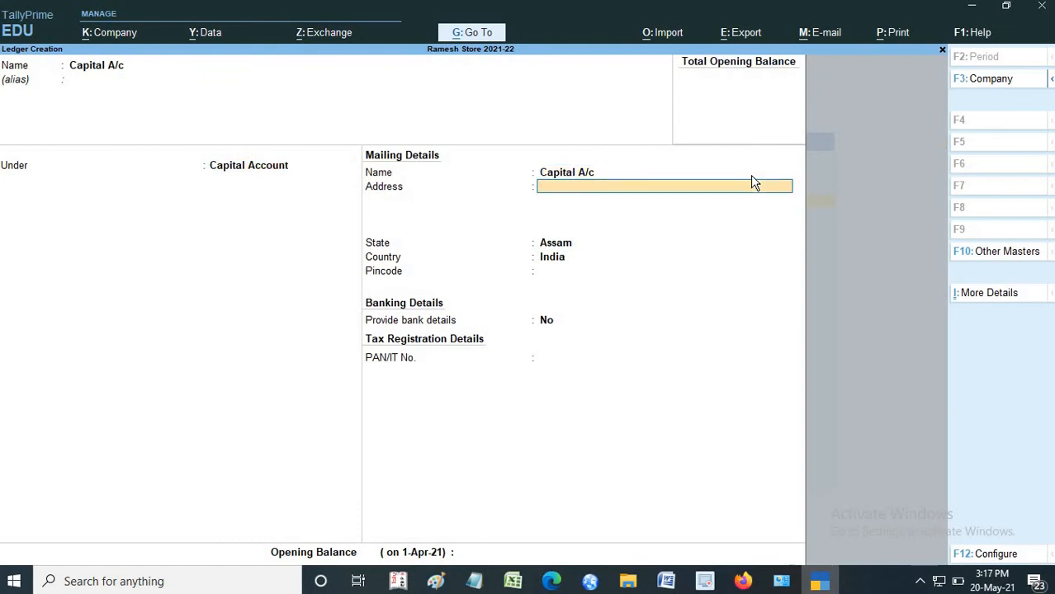
key("Return")
key("Return")
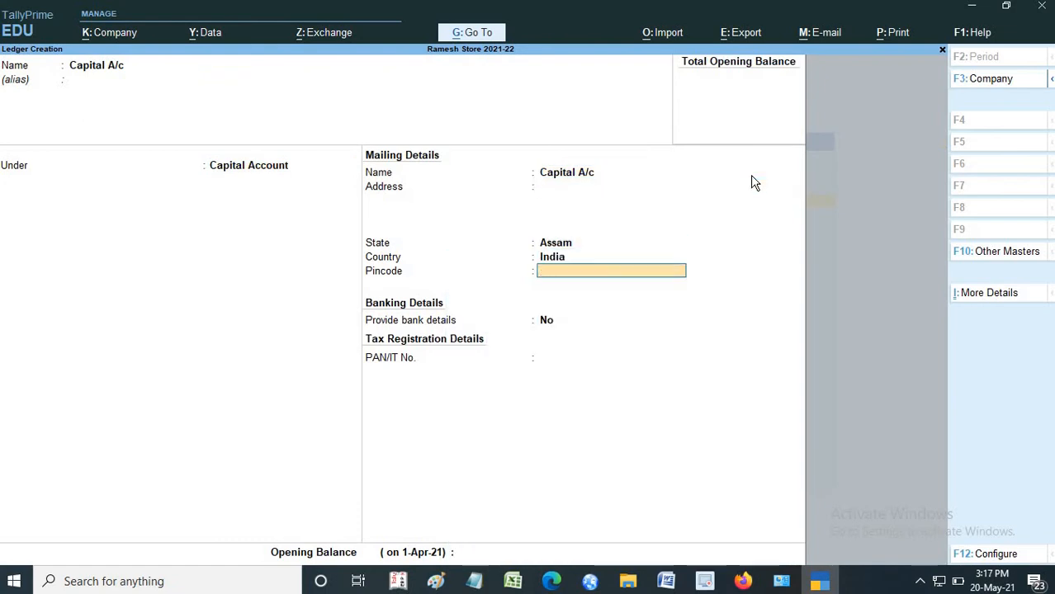
key("BackSpace")
key("BackSpace")
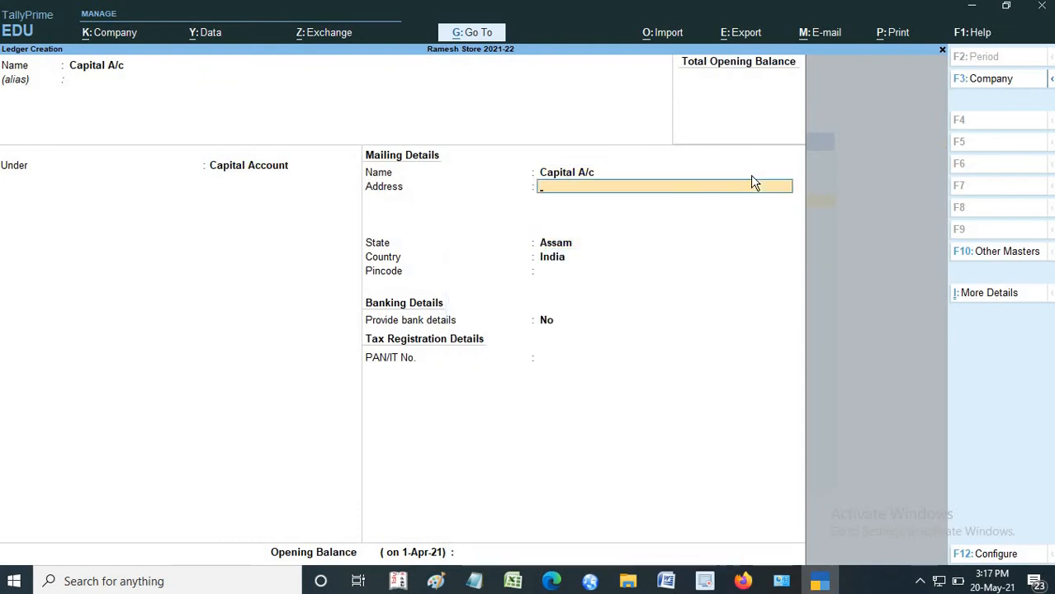
key("Return")
key("Return")
key("Return")
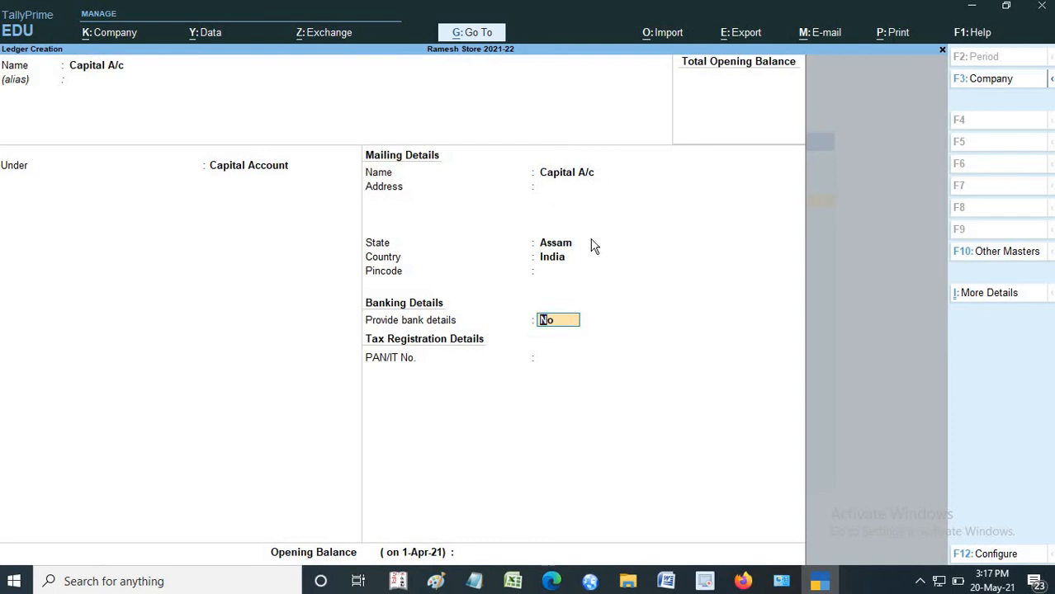
key("Return")
key("Return")
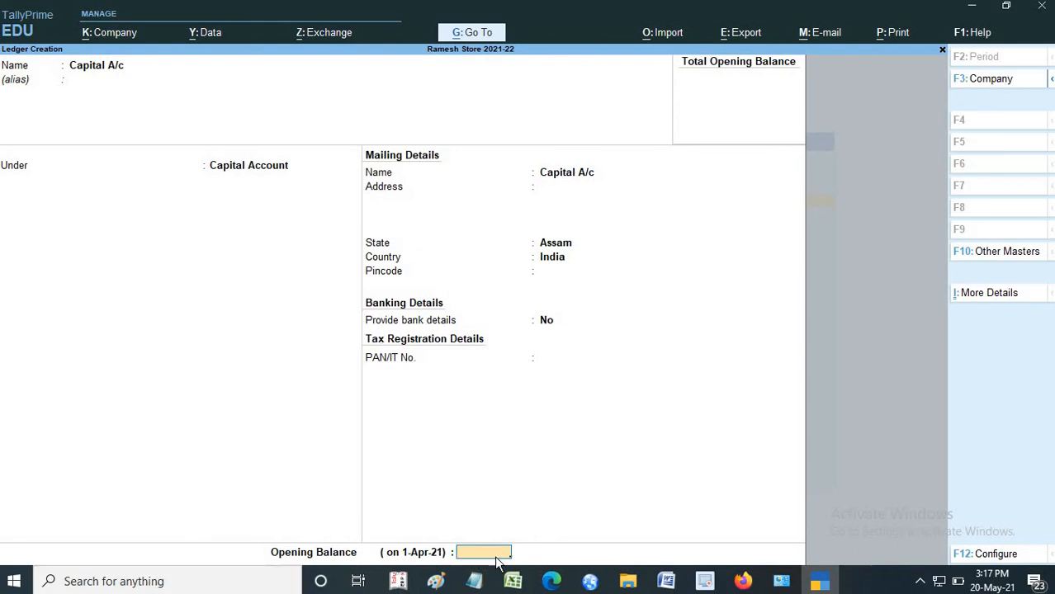
key("Return")
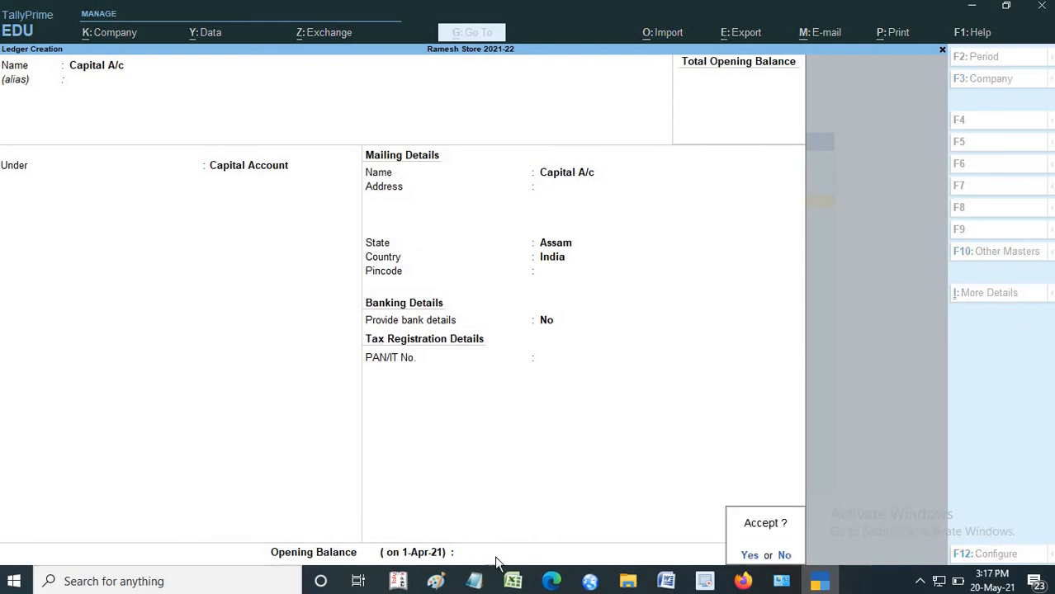
key("Return")
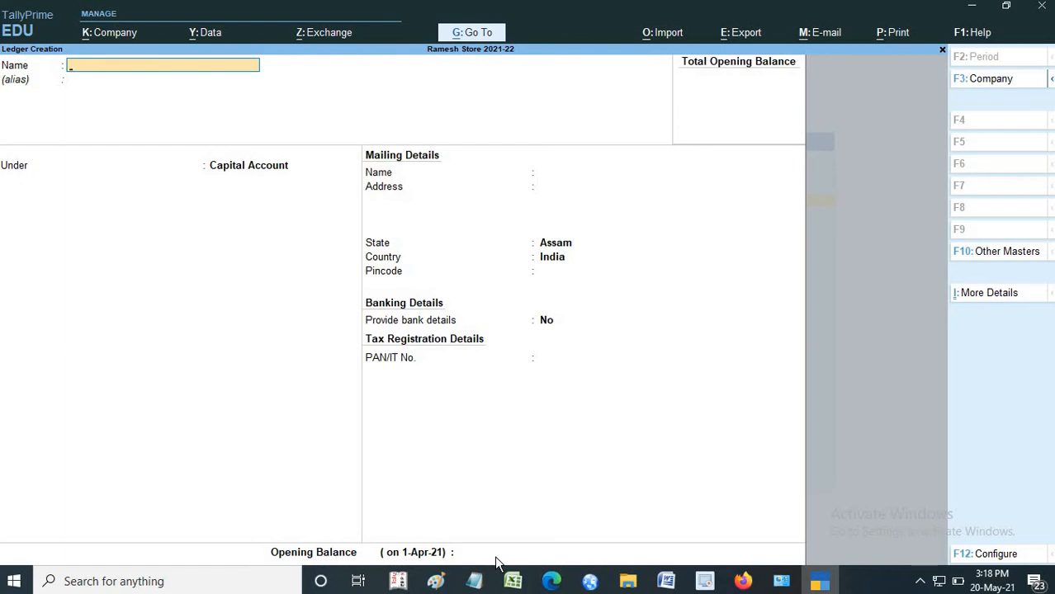
- Start a new ledger named Sales A/c and place it under the Sales Accounts group
type("Sales A/c")
key("Return")
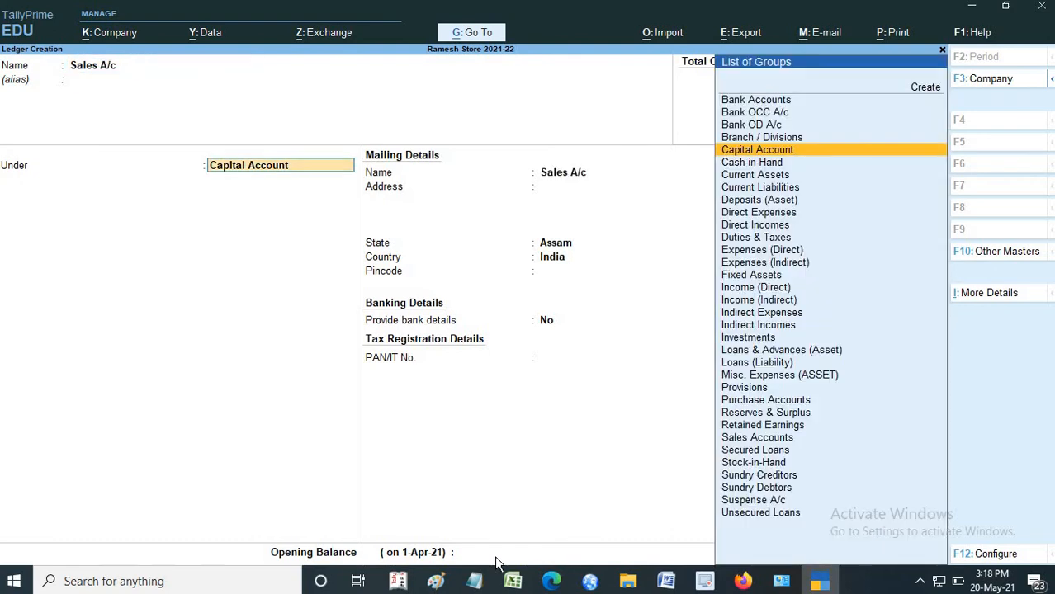
type("Sa")
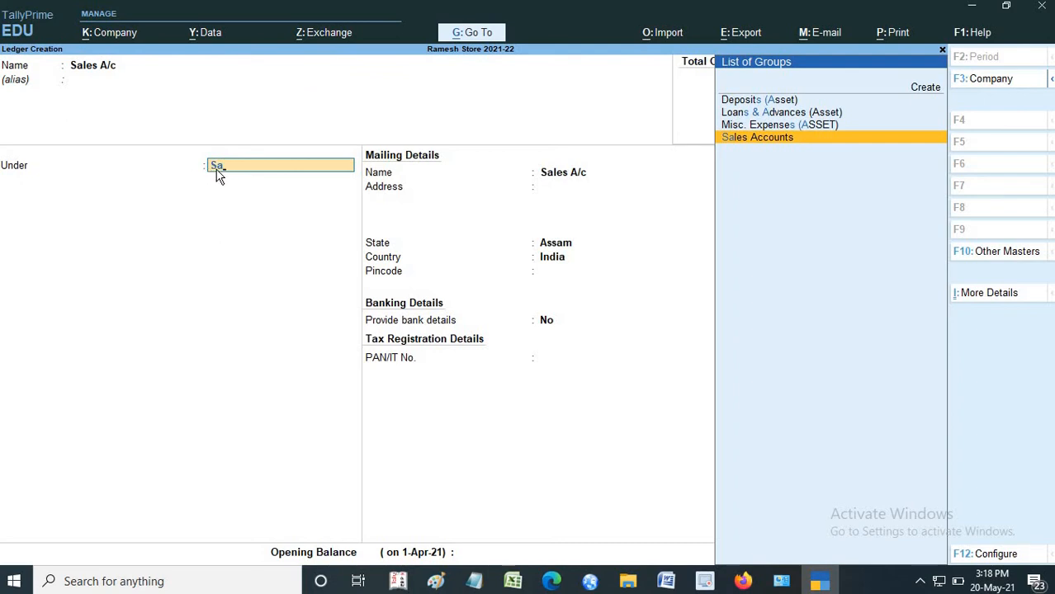
left_click(749, 142)
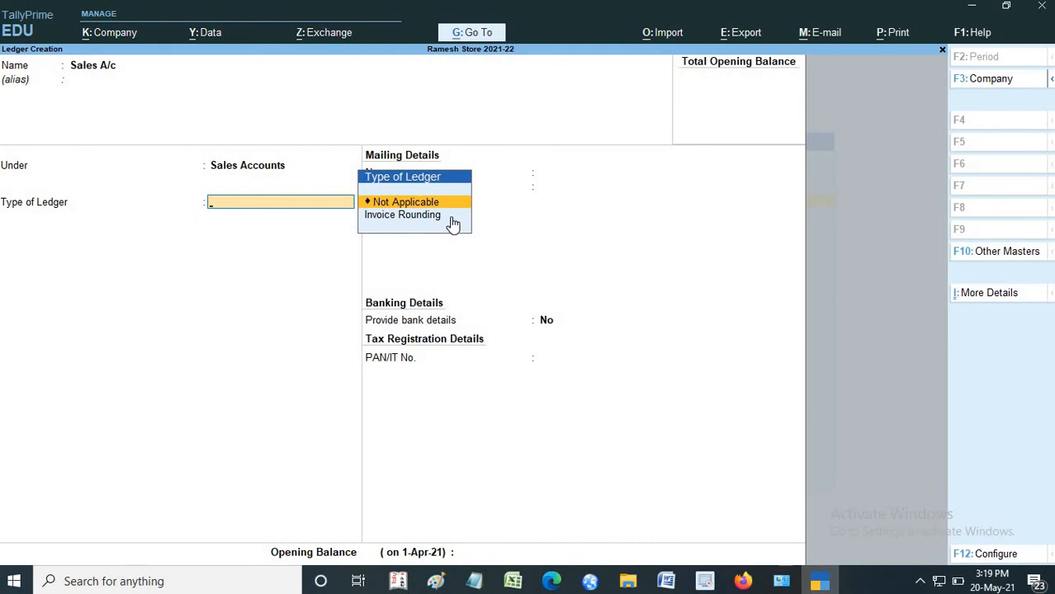
- Keep the Sales A/c ledger type as Not Applicable and bank details at No, leave the opening balance blank and accept the ledger
key("Return")
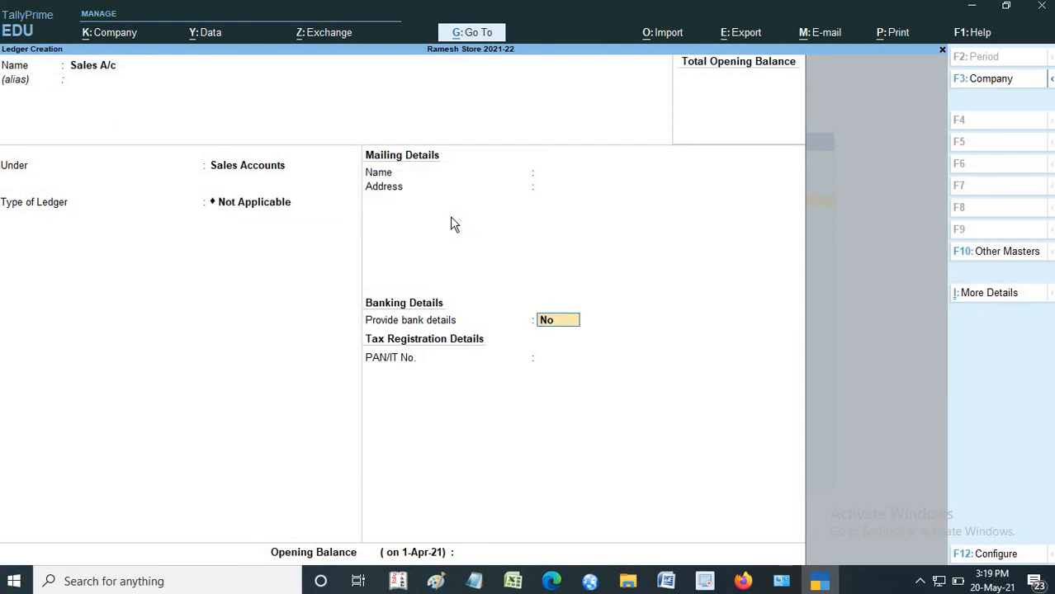
key("Return")
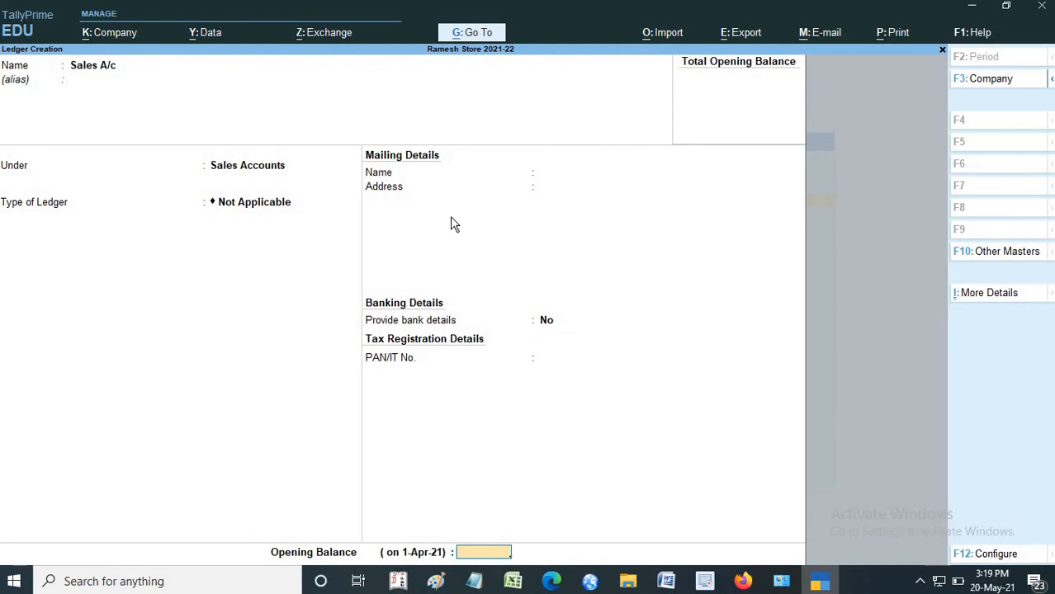
key("Return")
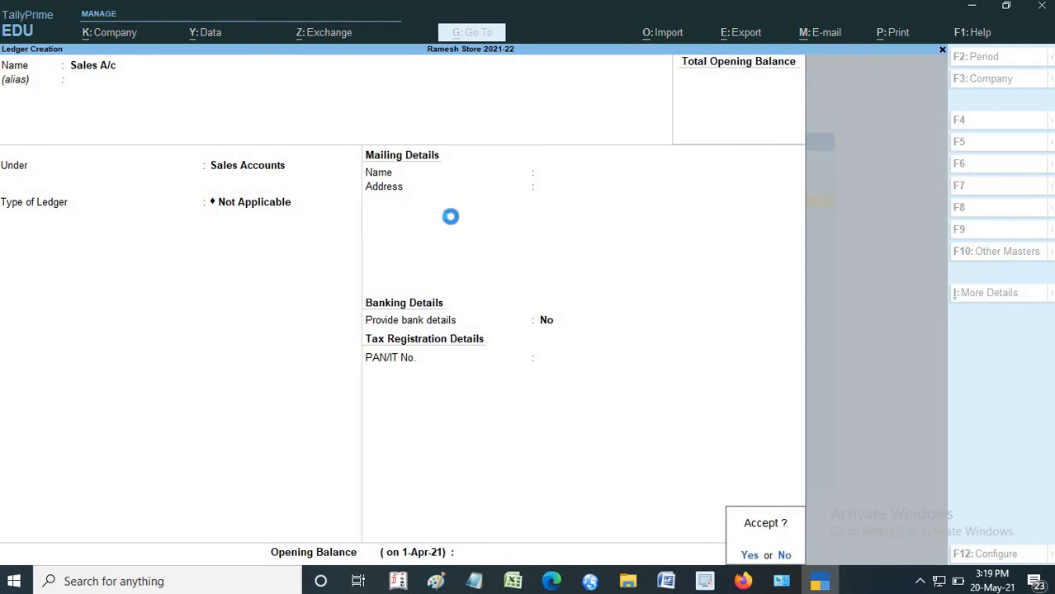
key("Return")
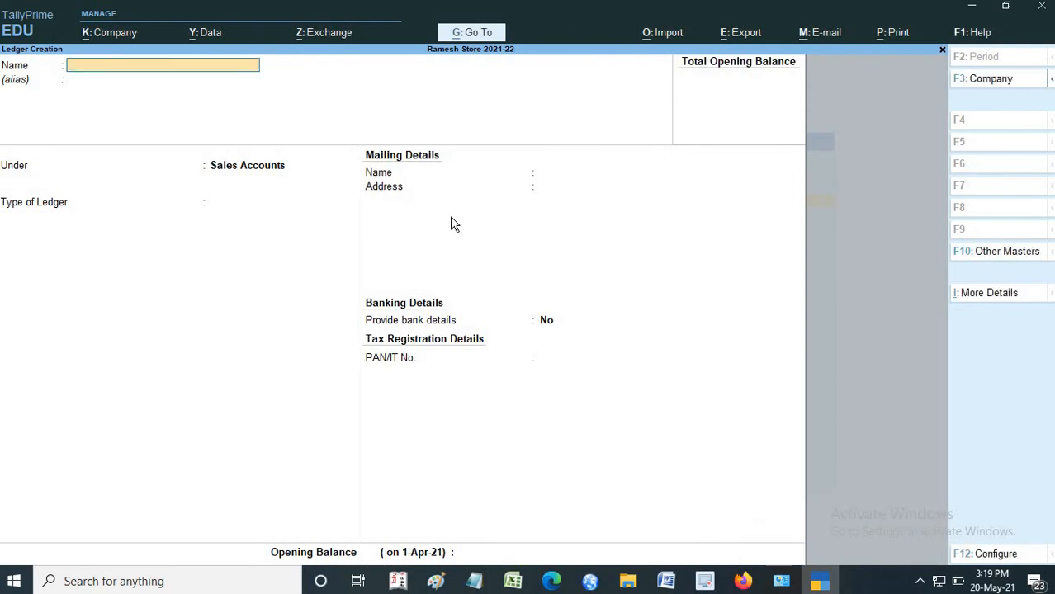
- Start a new ledger named Purchase A/c and leave its alias blank
type("Pu")
type("rchase")
type(" /ac")
key("Return")
key("BackSpace")
key("BackSpace")
key("BackSpace")
key("BackSpace")
type("A/c")
key("Return")
key("Return")
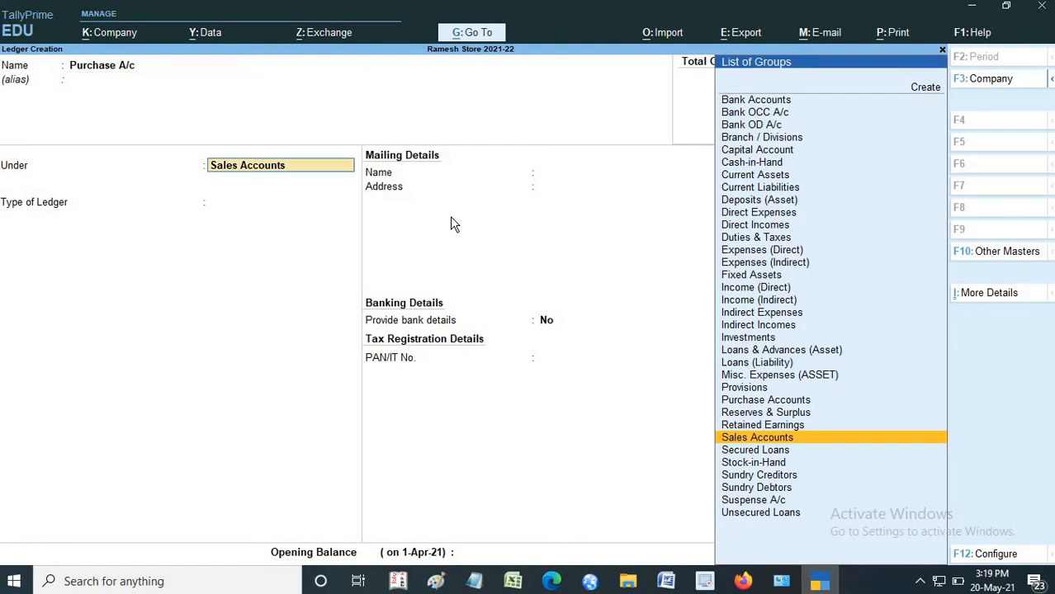
- Place Purchase A/c under Purchase Accounts with ledger type Not Applicable and no bank details, accept it and return to the Gateway of Tally
type("P")
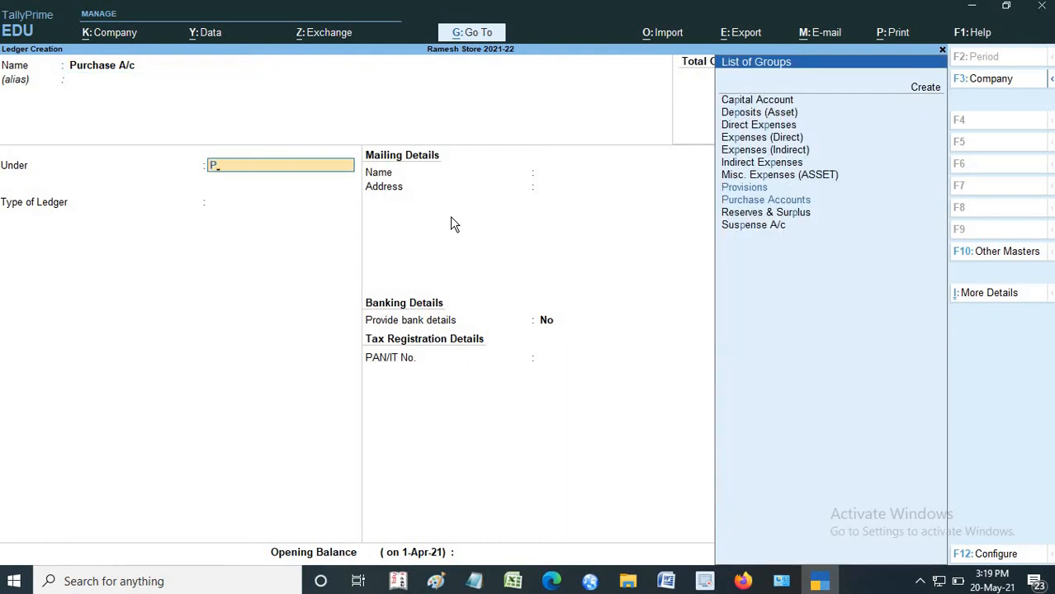
type("ur")
key("BackSpace")
type("ur")
key("Return")
key("Return")
key("Return")
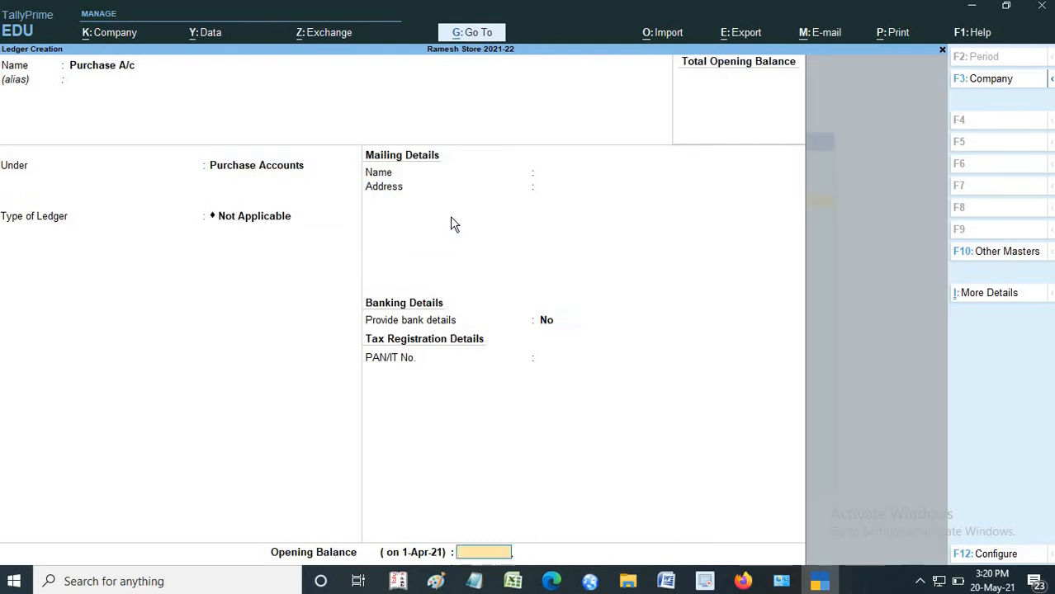
key("Return")
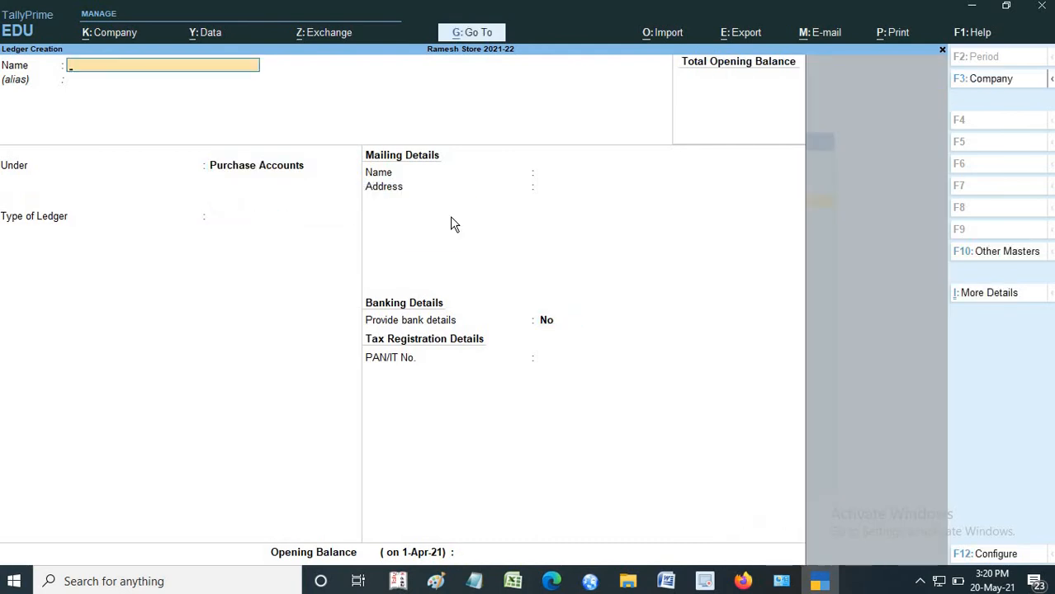
left_click(944, 51)
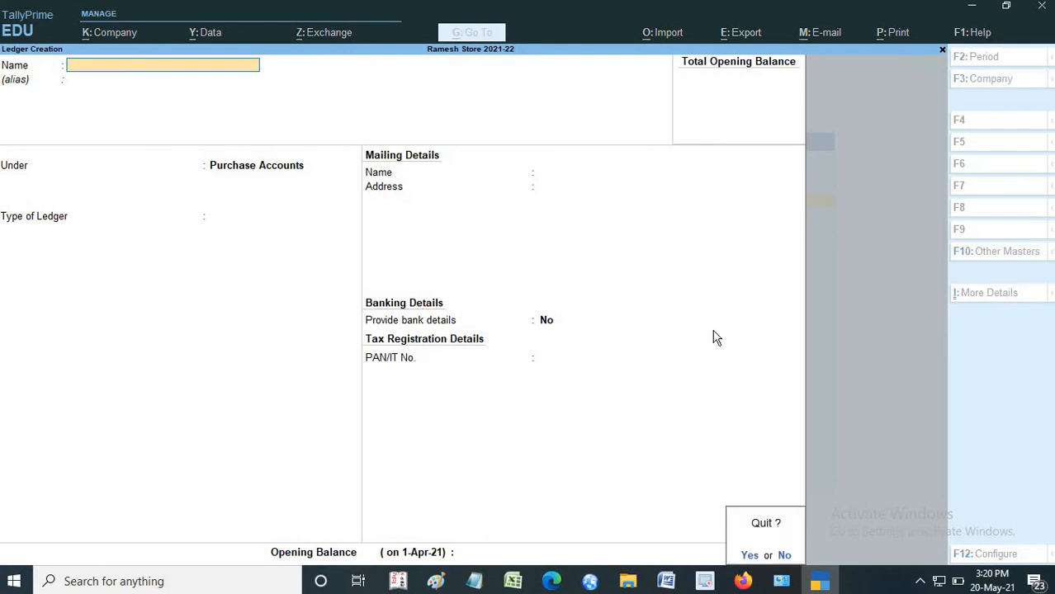
left_click(744, 553)
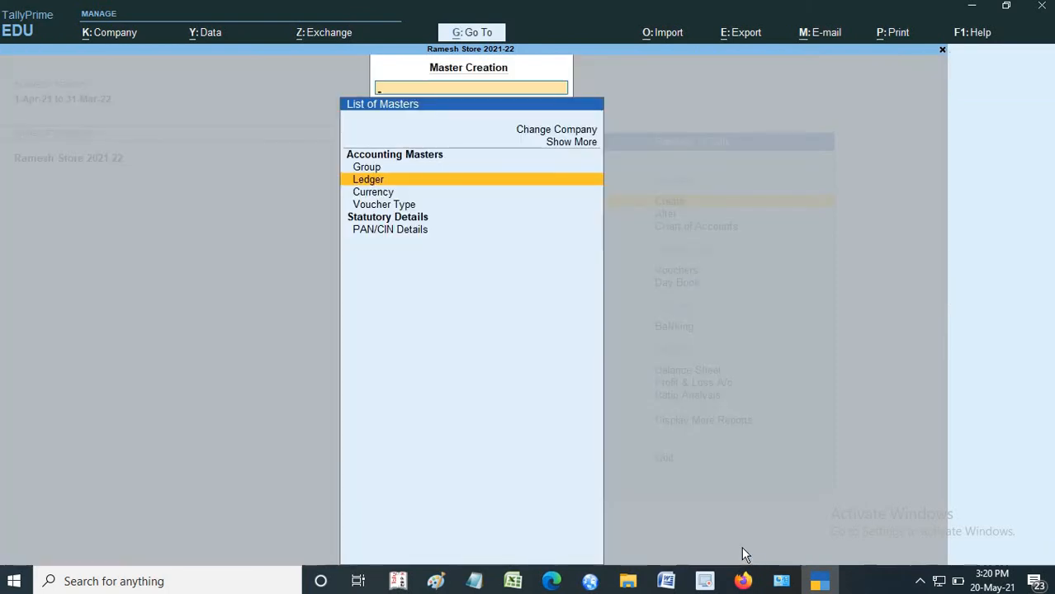
left_click(942, 52)
- Open the list of ledgers available for alteration and look through the ledgers of the company
left_click(664, 215)
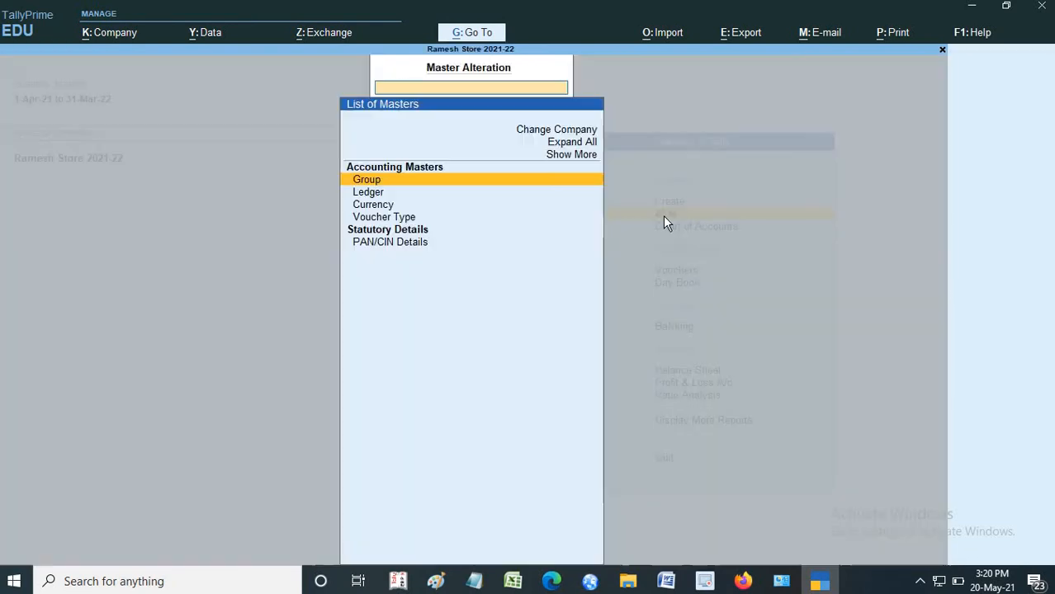
key("Down")
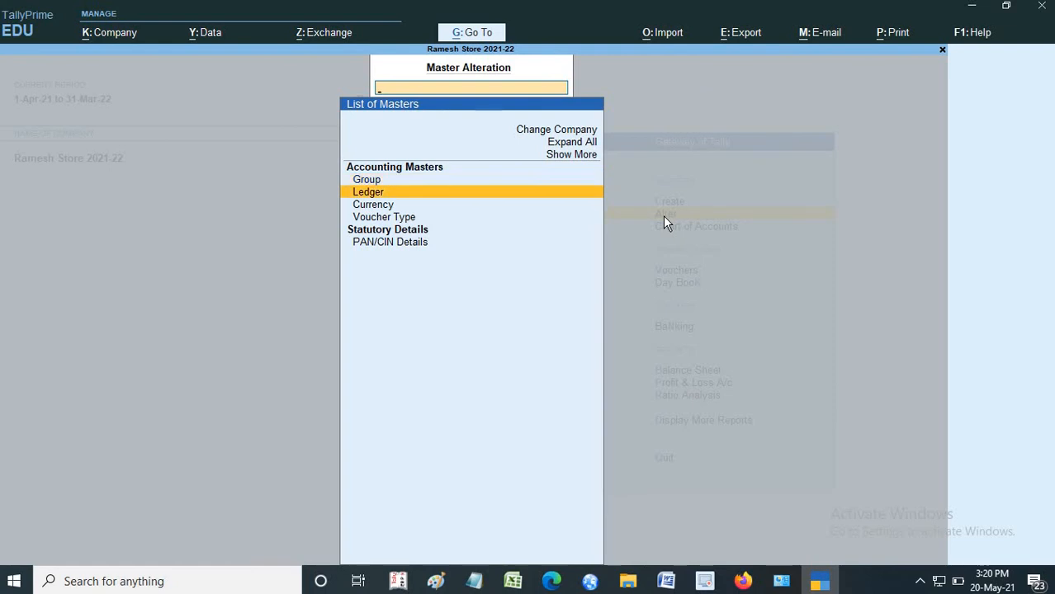
key("Up")
key("Down")
key("Return")
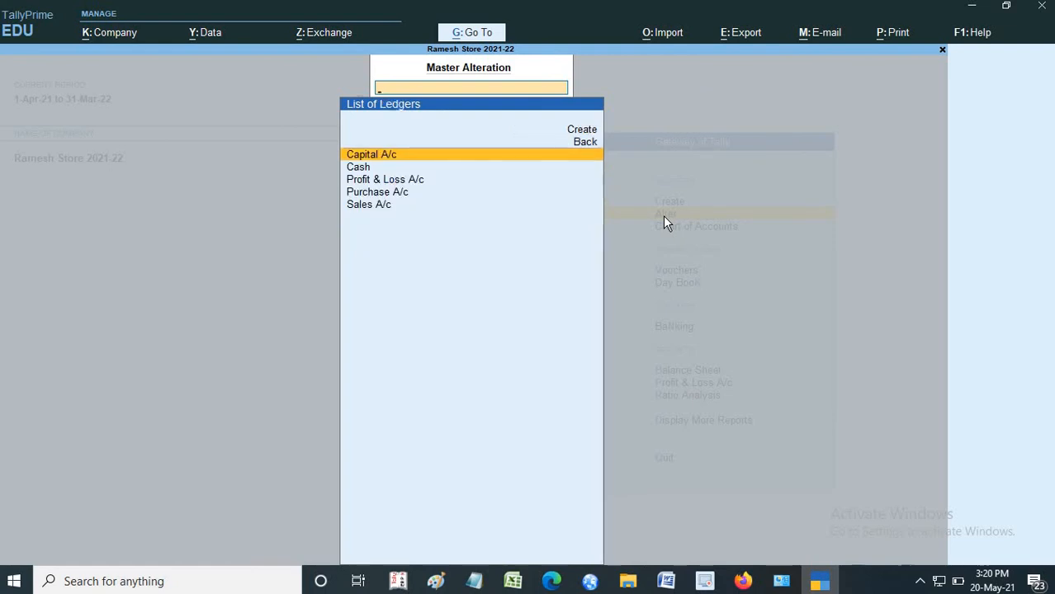
key("Down")
key("Down")
key("Down")
key("Down")
key("Up")
key("Up")
key("Up")
key("Up")
key("Down")
key("Down")
key("Down")
key("Down")
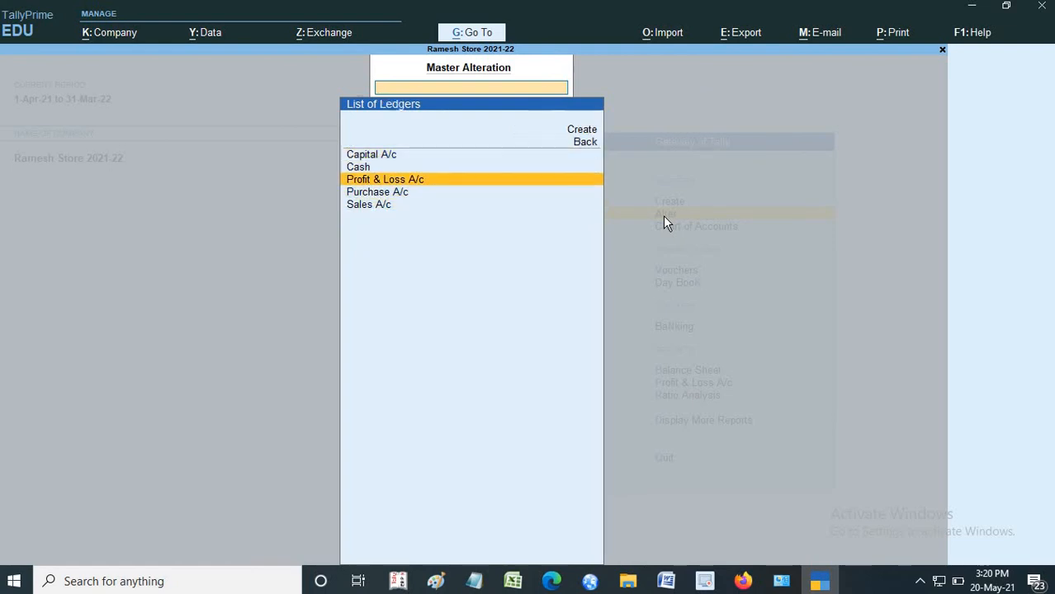
key("Up")
key("Up")
key("Up")
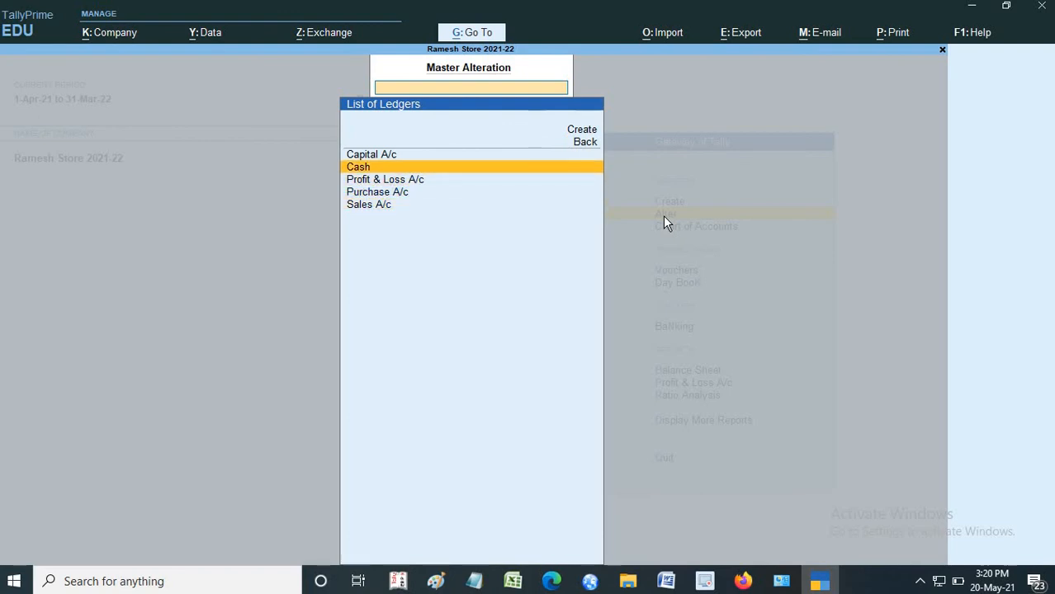
key("Down")
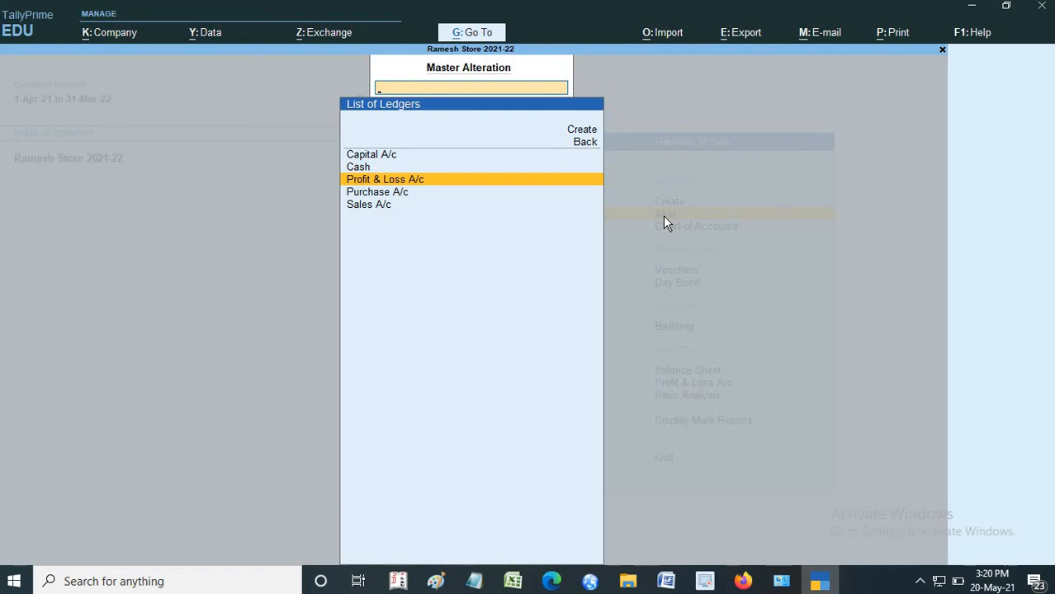
key("Up")
key("Up")
key("Down")
key("Down")
key("Down")
key("Down")
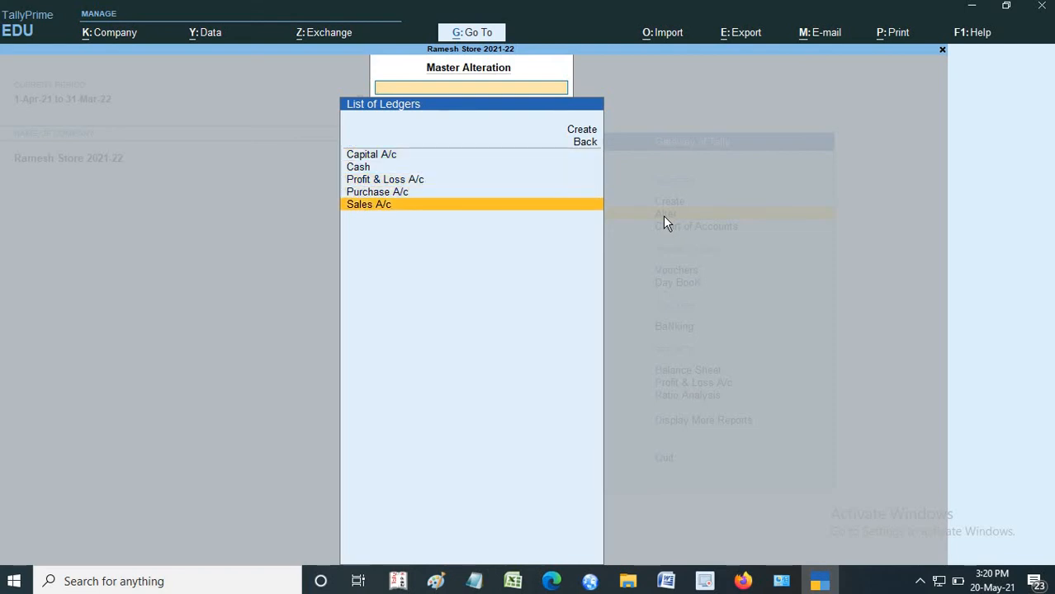
key("Up")
key("Up")
key("Up")
key("Up")
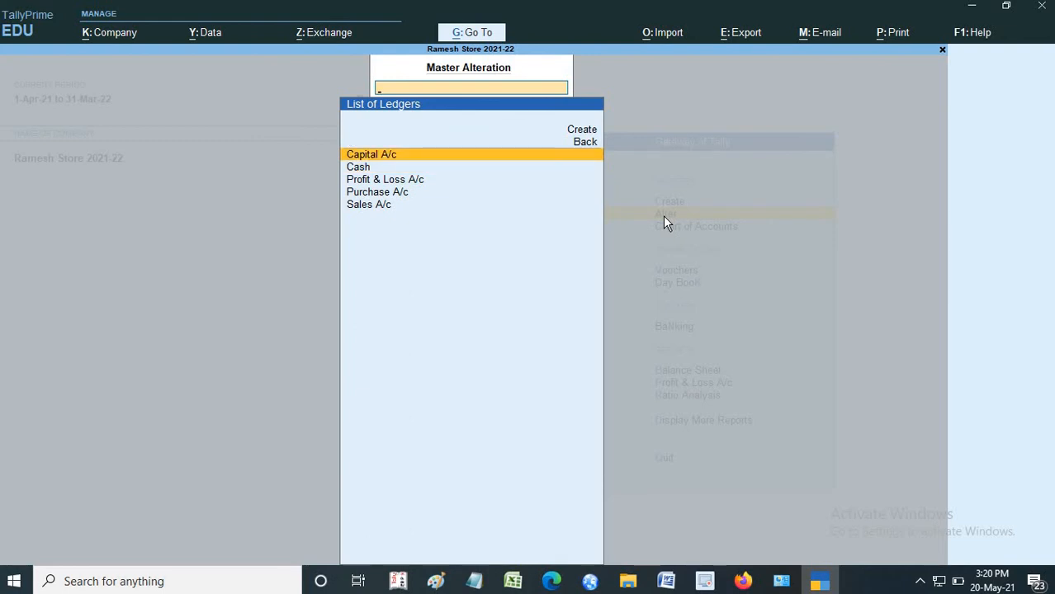
- Review the details of the Capital A/c ledger in alteration, accept them without changes and return to the Gateway of Tally
key("Return")
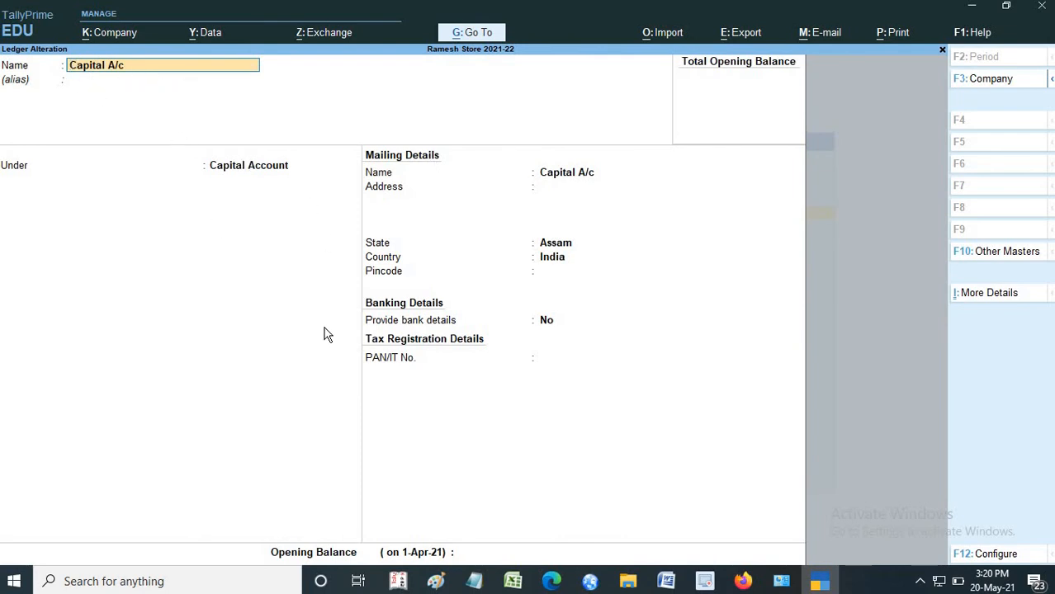
key("Return")
key("Return")
key("Return")
key("Return")
key("Return")
key("Return")
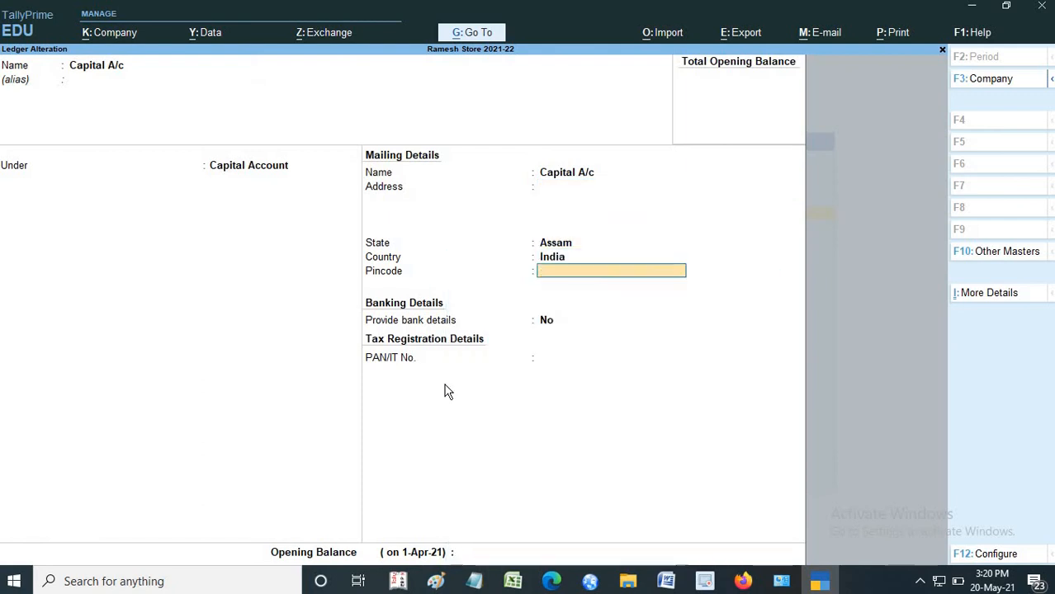
key("Return")
key("Return")
key("Return")
key("Return")
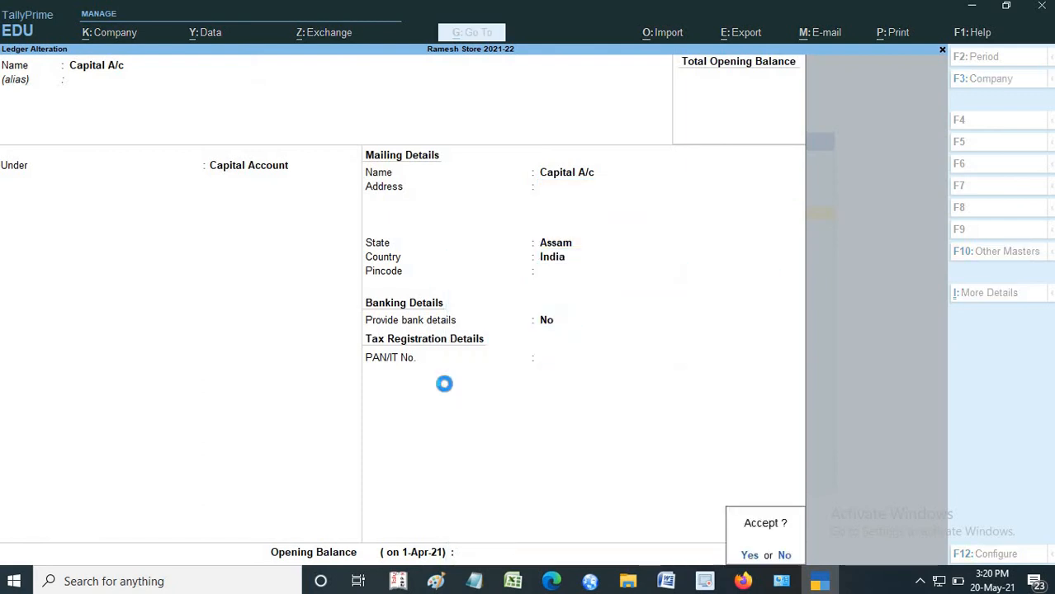
key("Return")
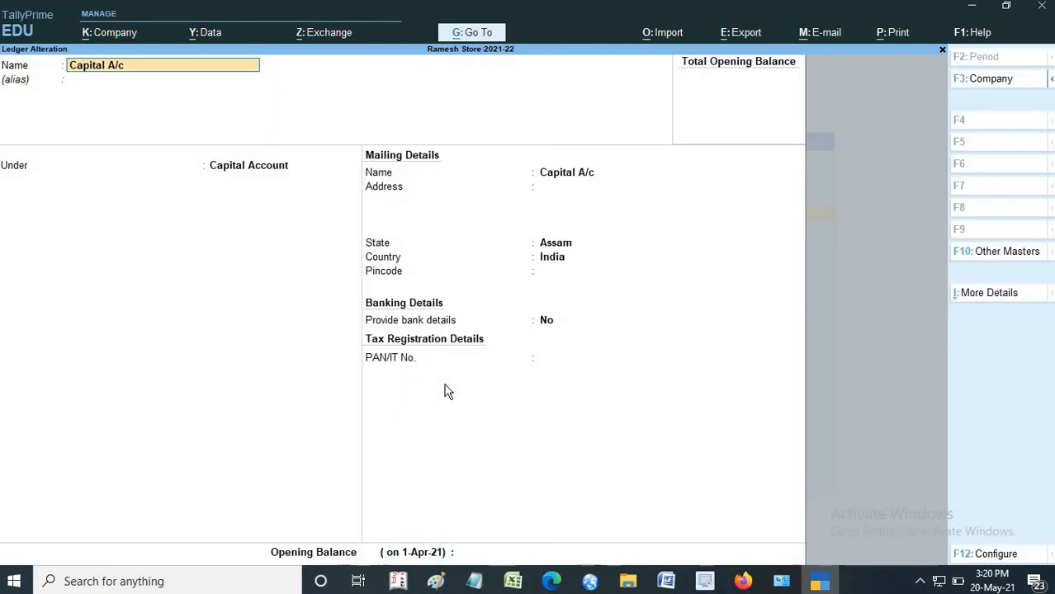
left_click(941, 51)
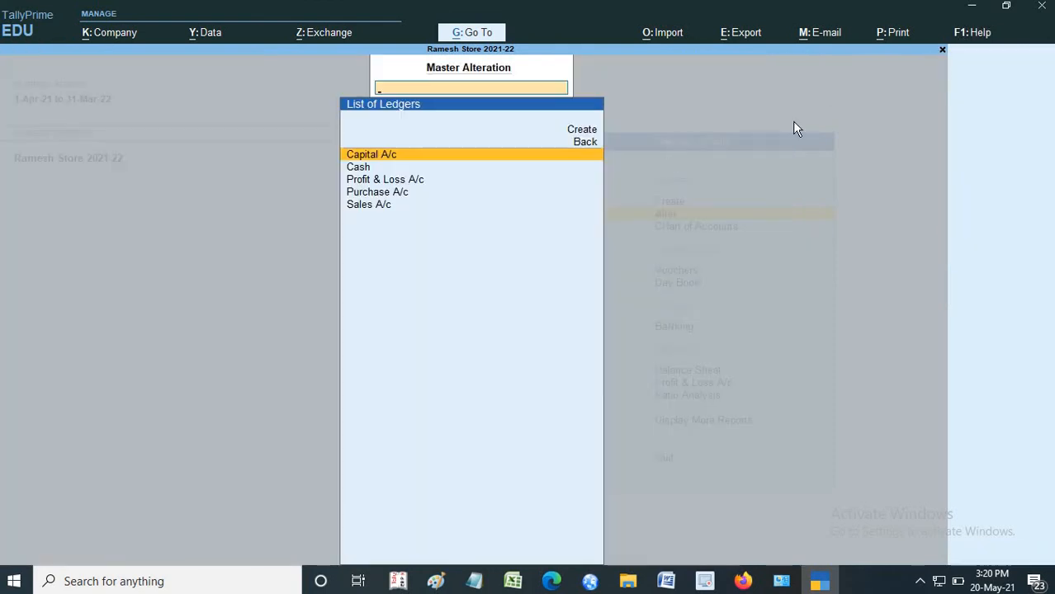
left_click(941, 51)
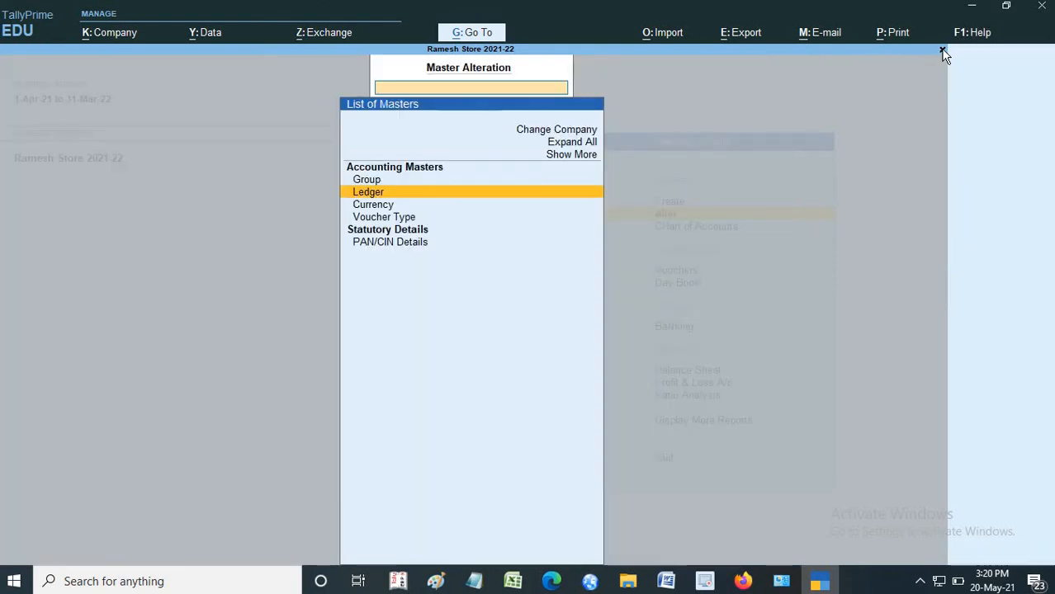
left_click(942, 51)
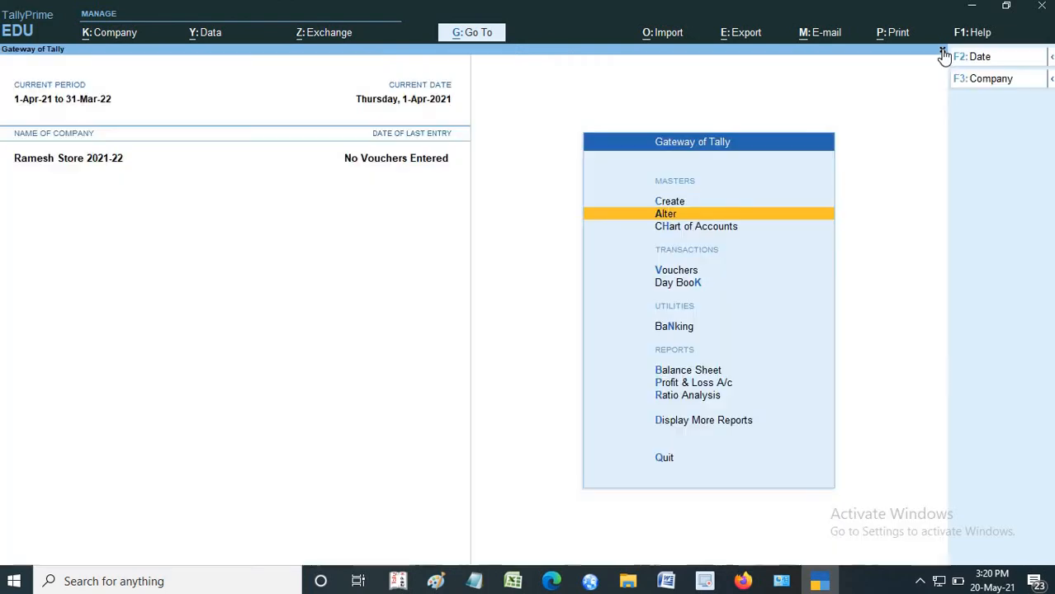
left_click(674, 274)
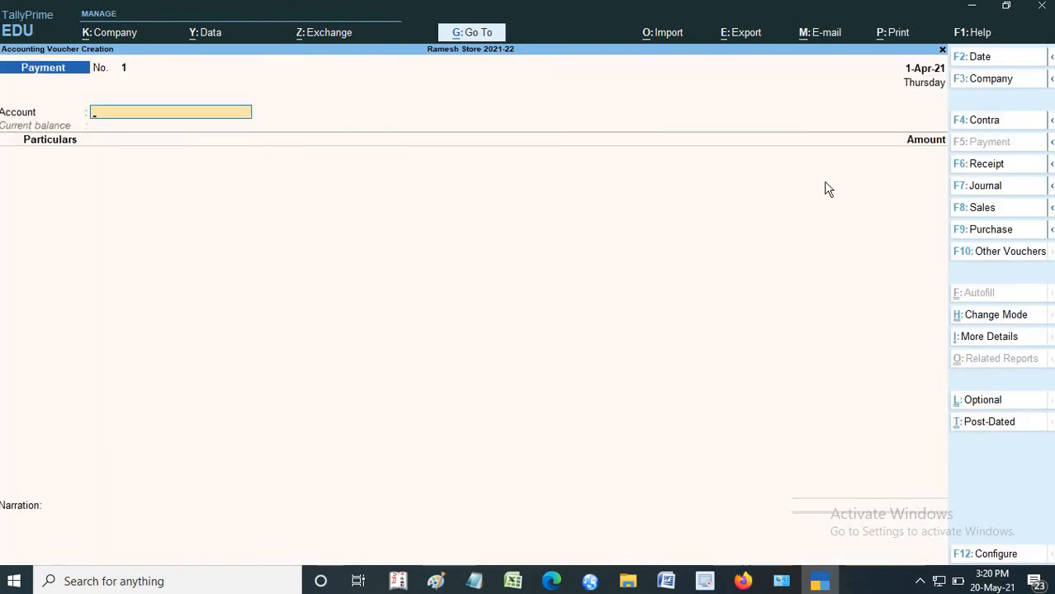
left_click(942, 50)
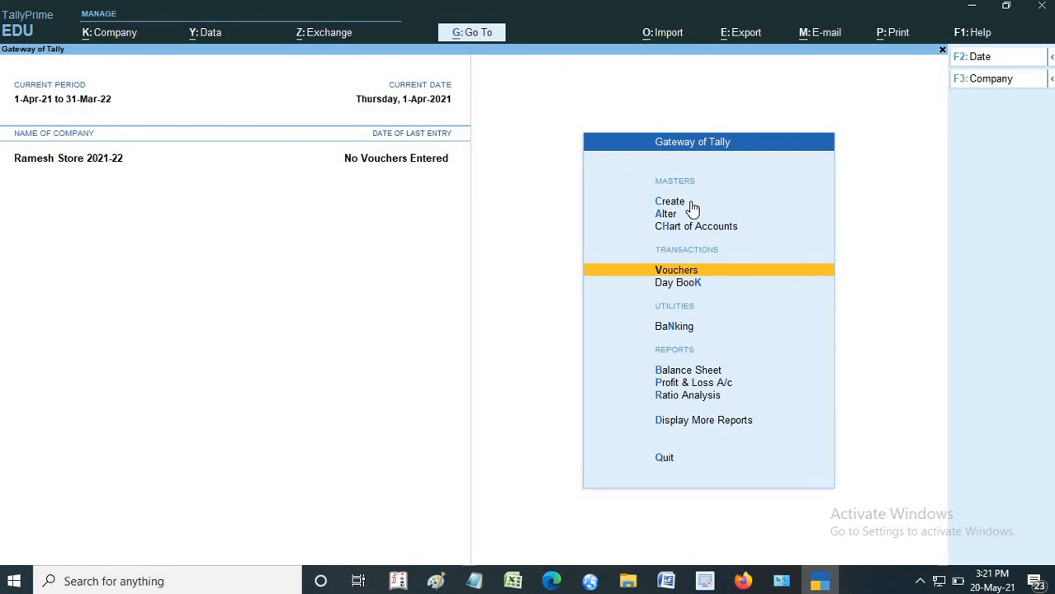
key("Return")
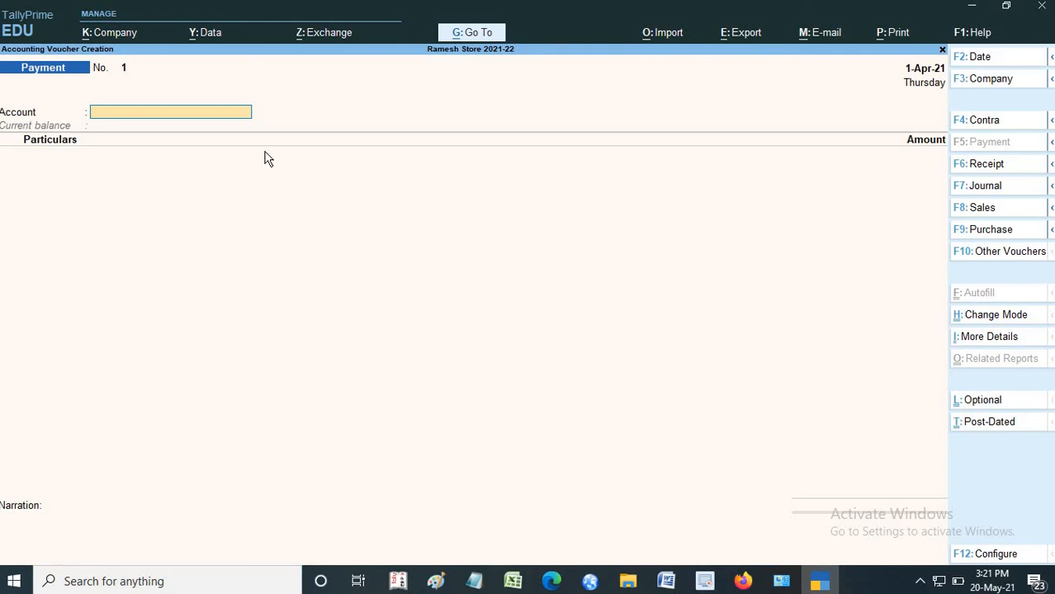
left_click(942, 49)
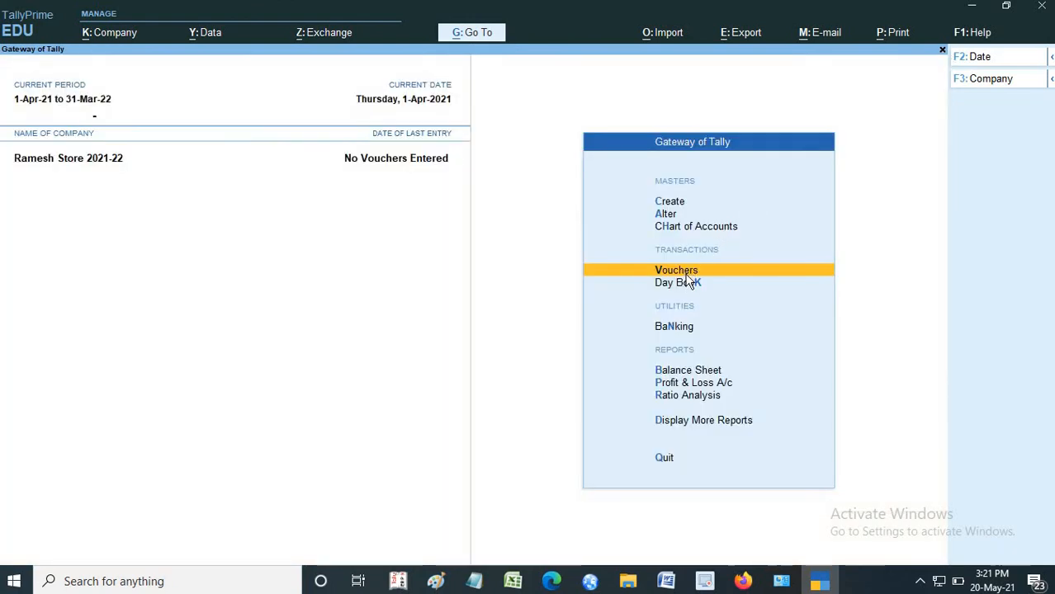
- Start a new receipt voucher and set Cash as its account
left_click(685, 274)
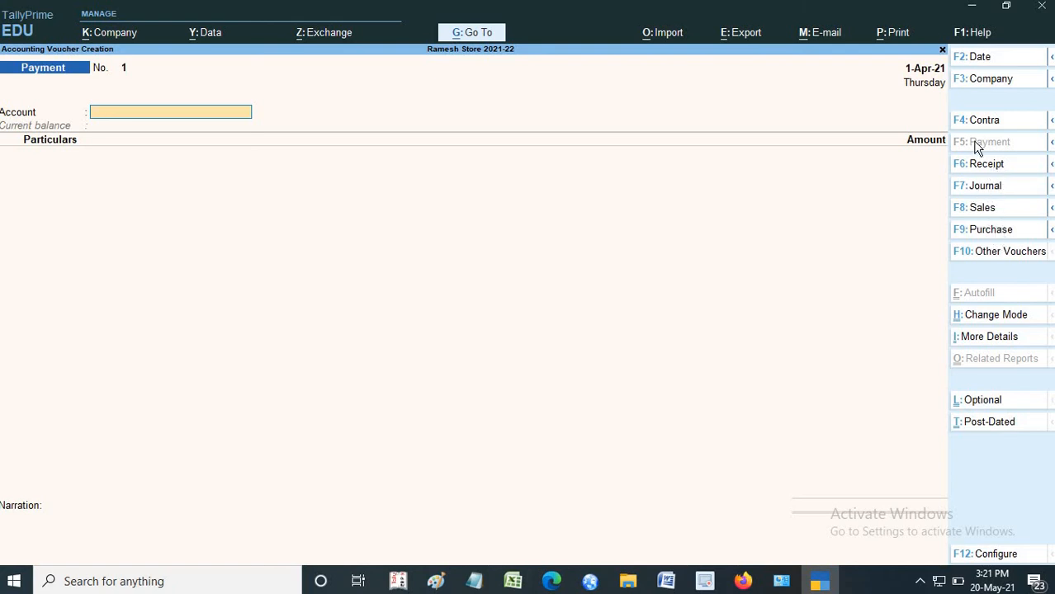
left_click(982, 164)
type("Cas")
key("Return")
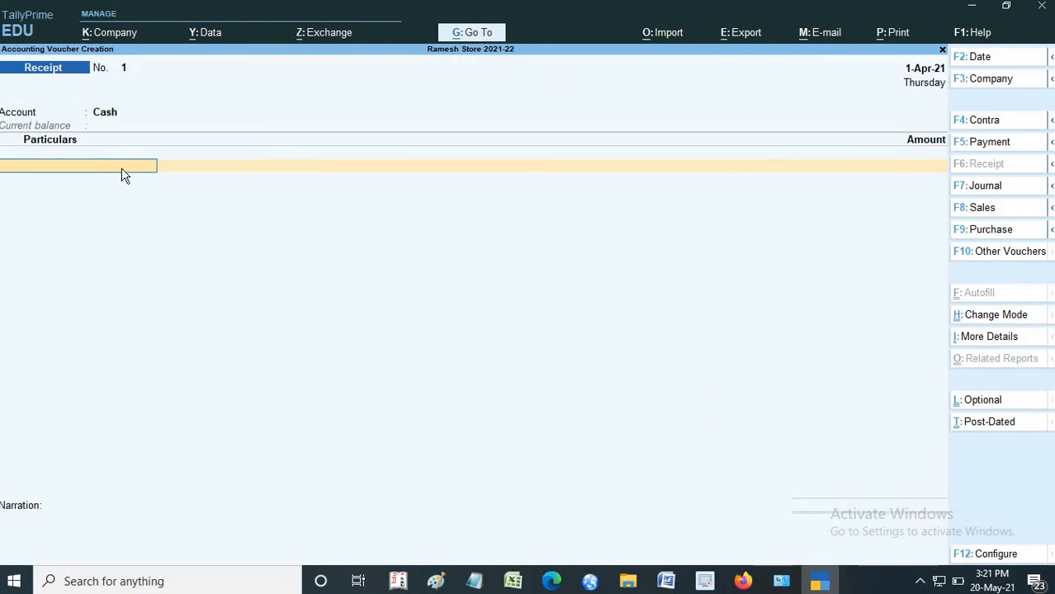
- Credit Capital A/c with 10,000.00 in the receipt voucher and enter the narration "being start of business"
type("Capi")
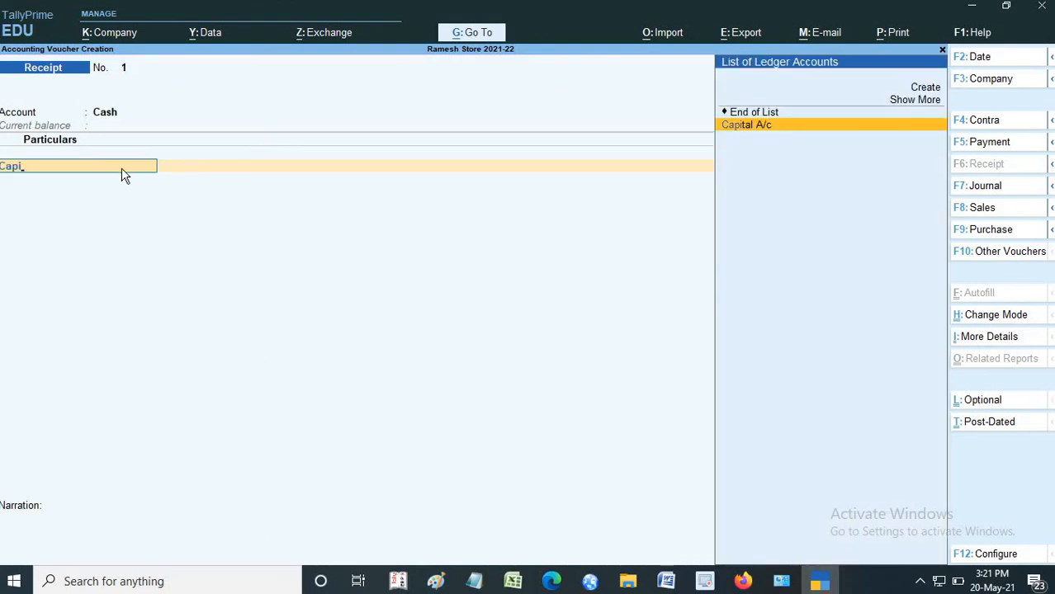
key("Return")
type("1")
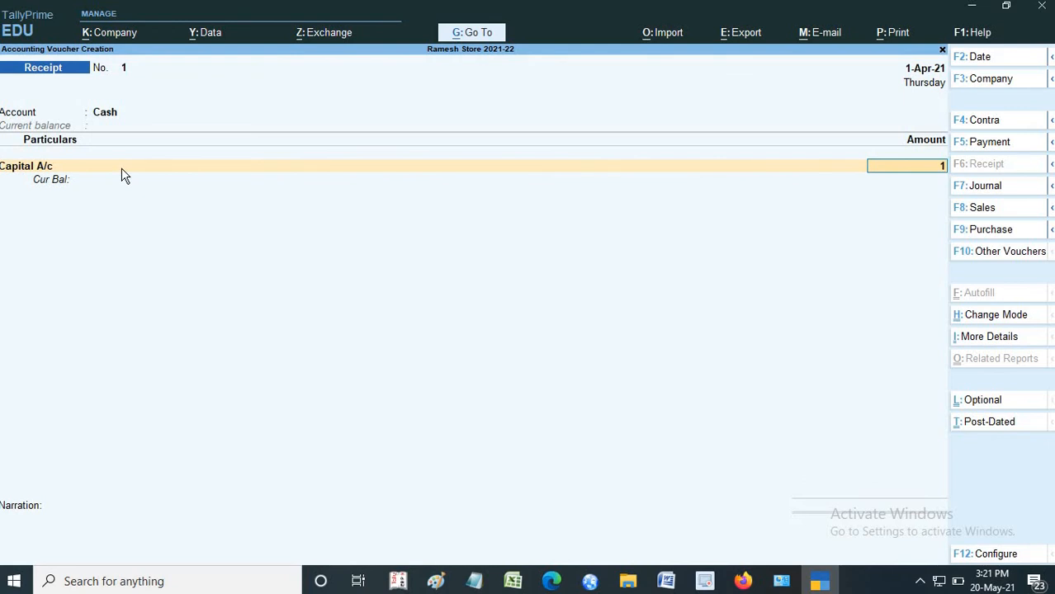
type("00000")
key("Return")
key("Return")
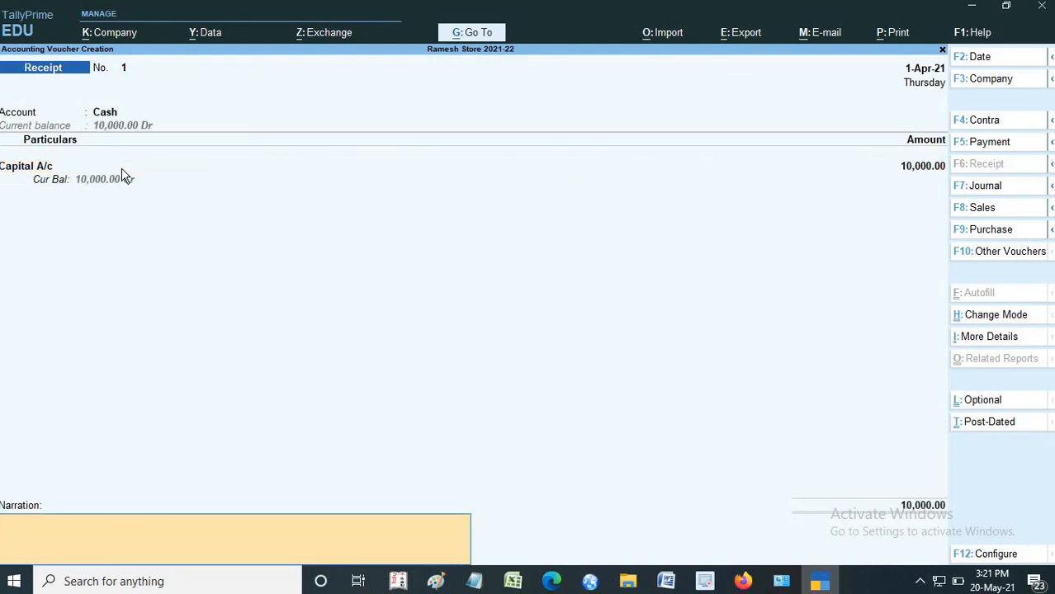
type("Being")
key("Return")
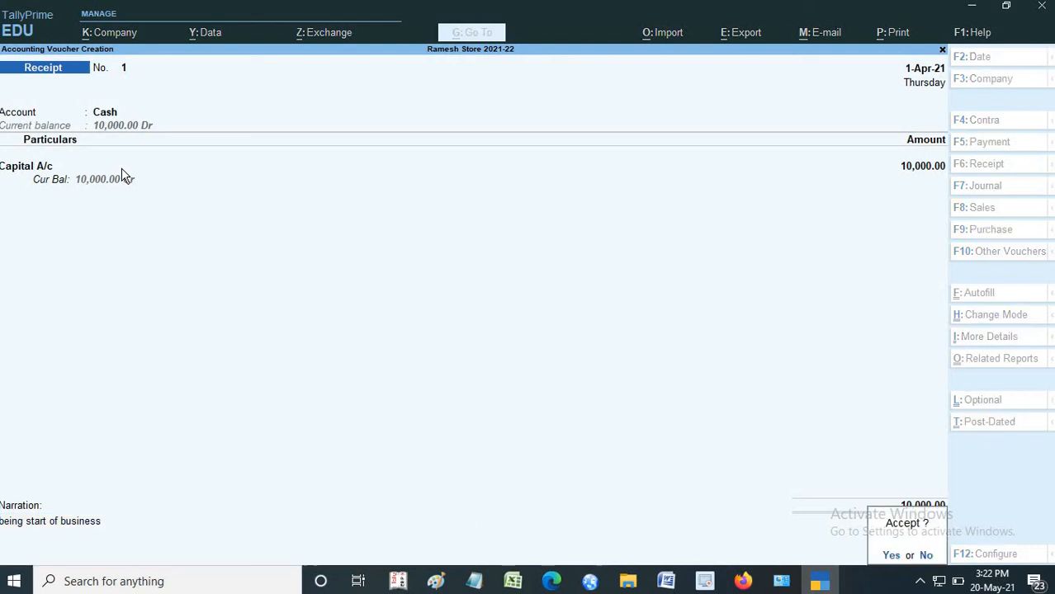
- Accept the capital receipt voucher and reopen it in alteration to review its date, account and particulars
left_click(891, 556)
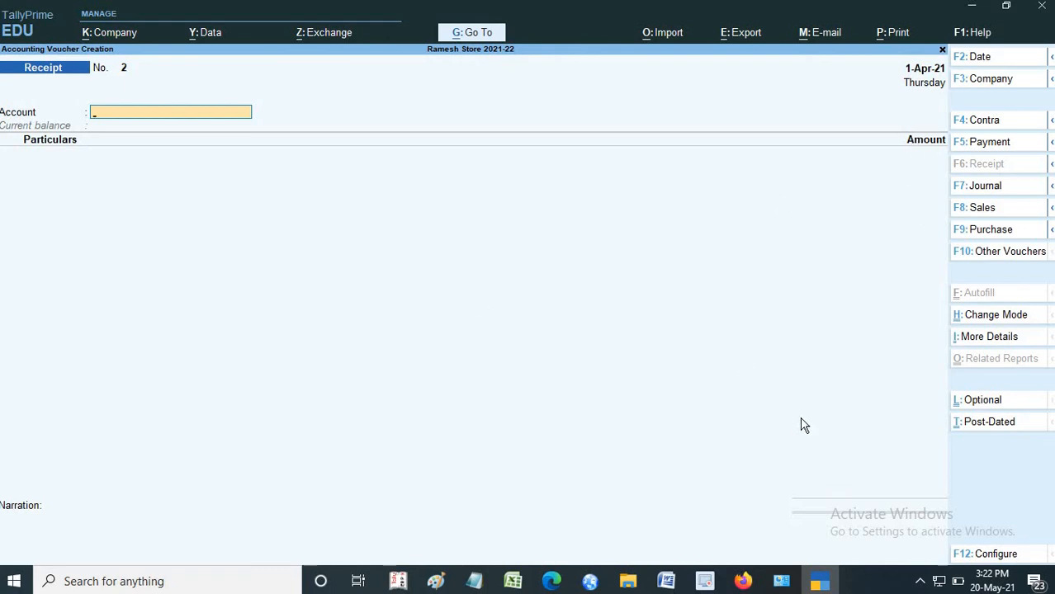
key("Page_Up")
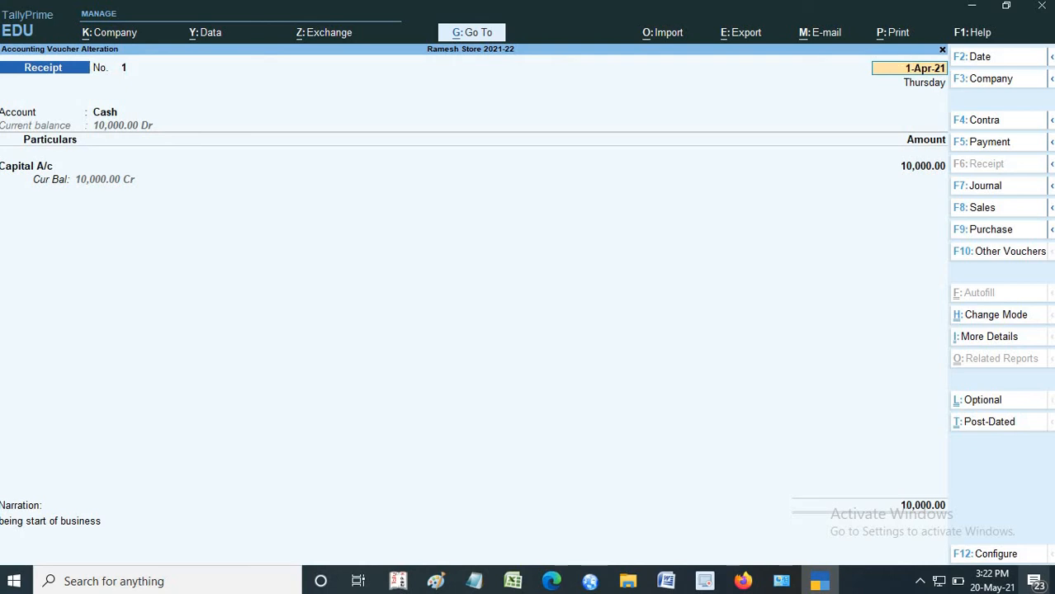
key("Return")
key("Return")
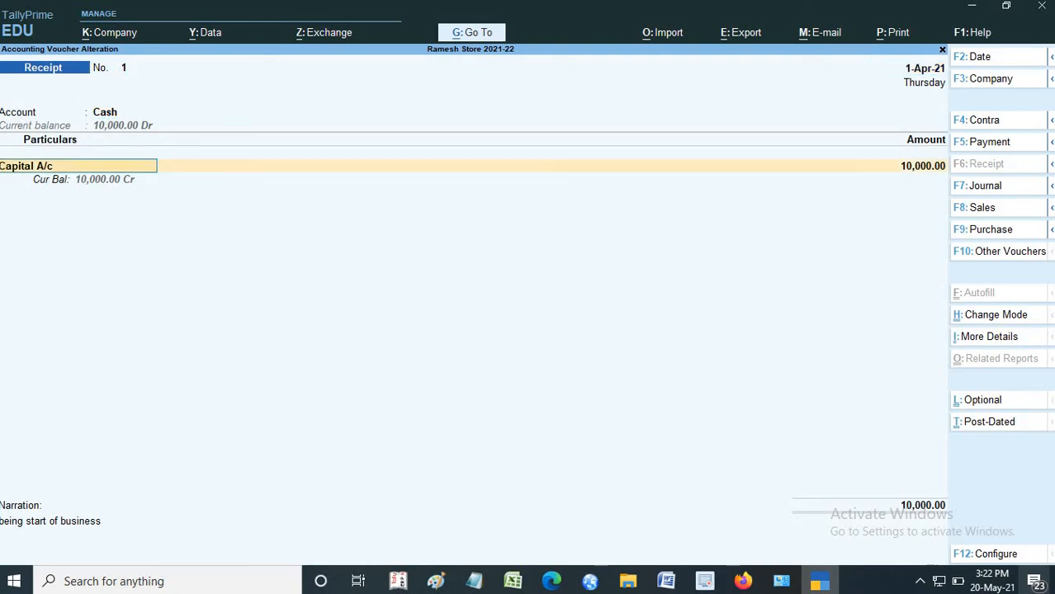
key("BackSpace")
key("BackSpace")
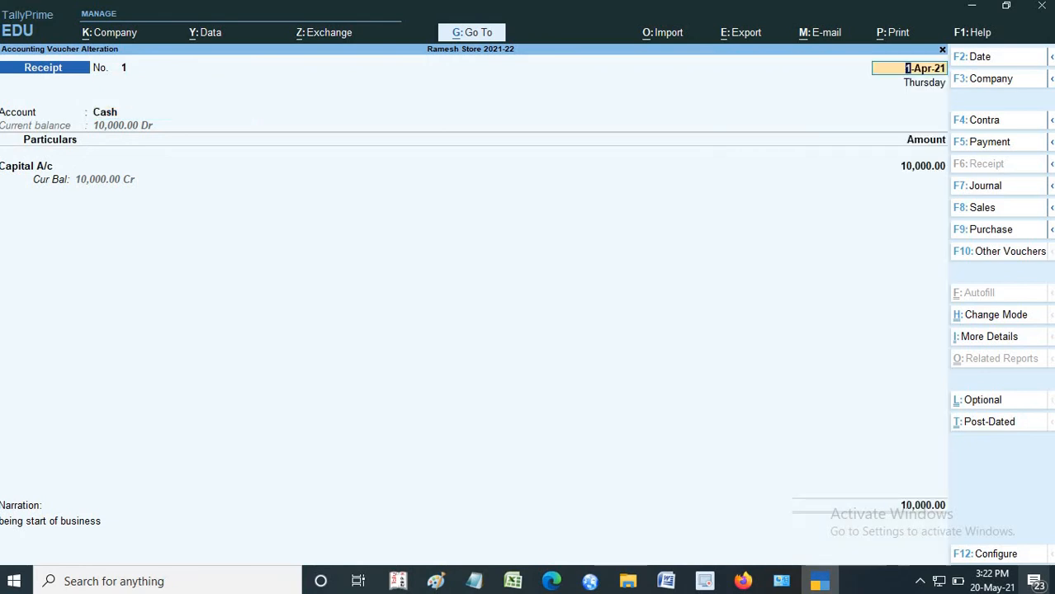
- Try changing the receipt voucher's date to 2-4-2021, quit the alteration without saving and return to the Gateway of Tally
left_click(974, 55)
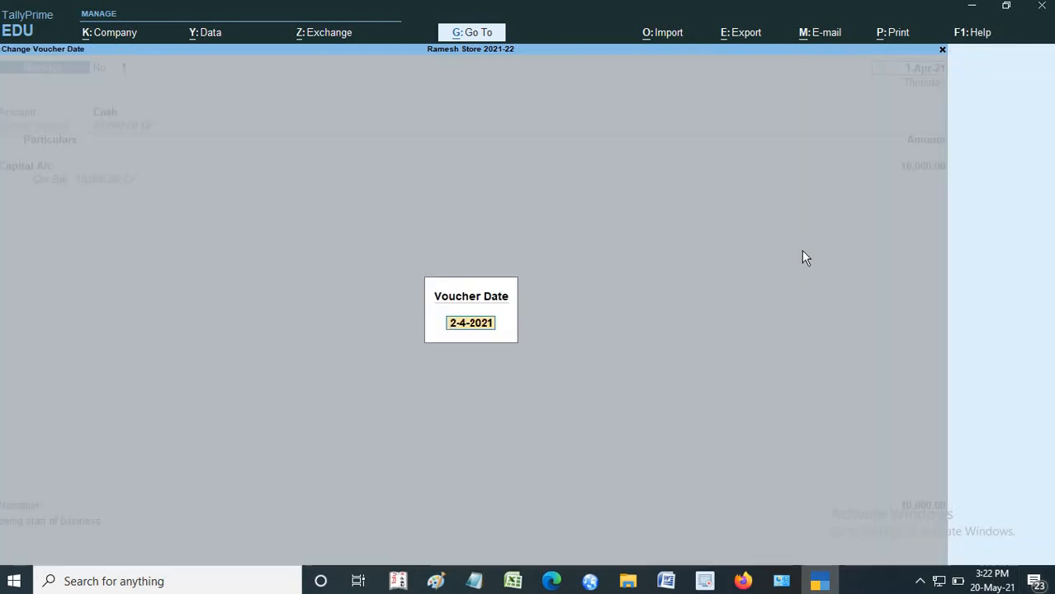
key("Return")
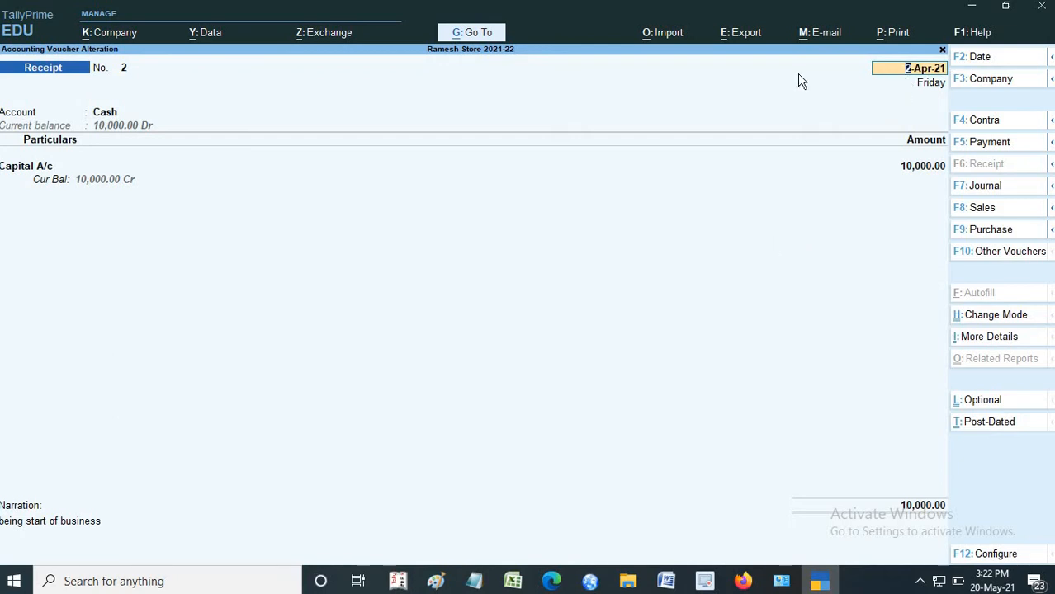
left_click(976, 59)
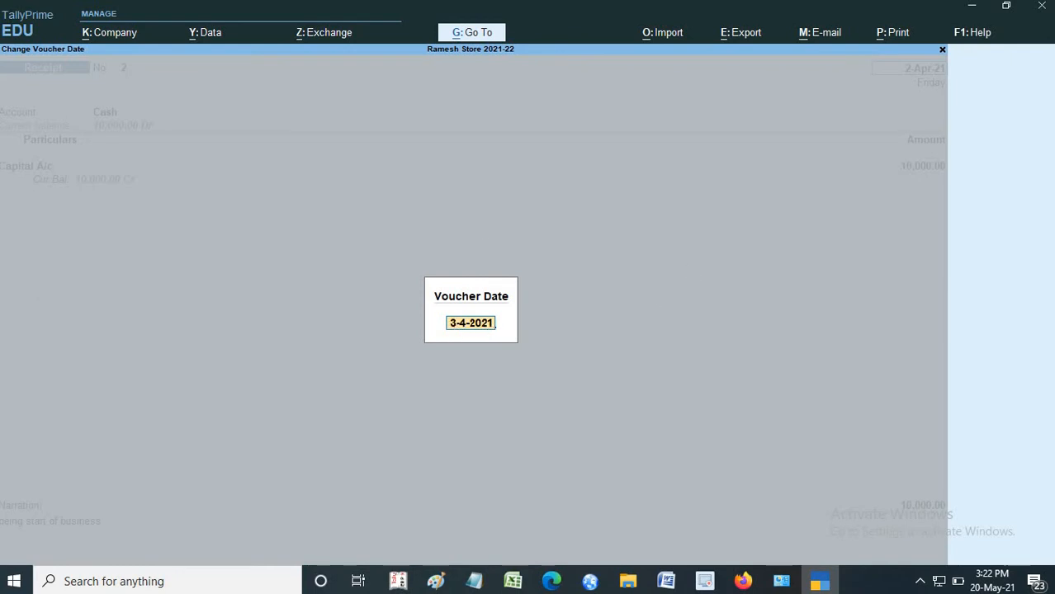
left_click(942, 51)
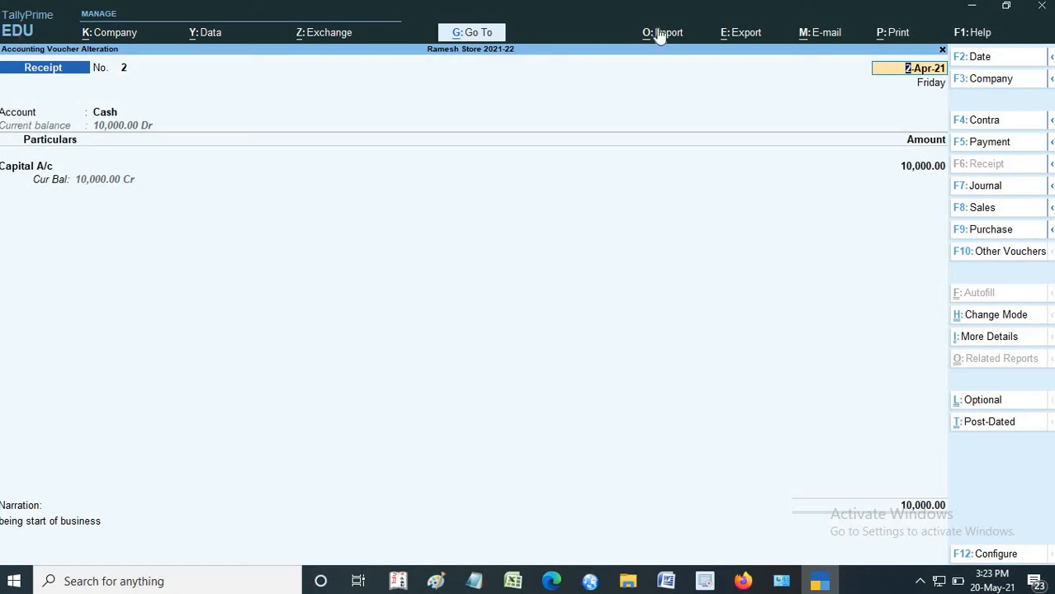
left_click(942, 50)
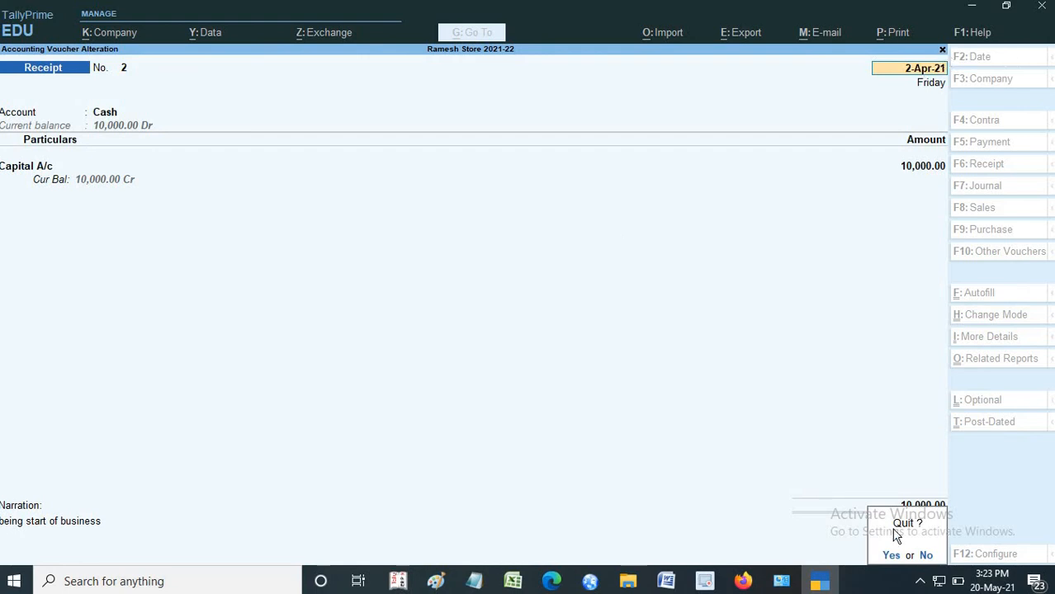
left_click(891, 556)
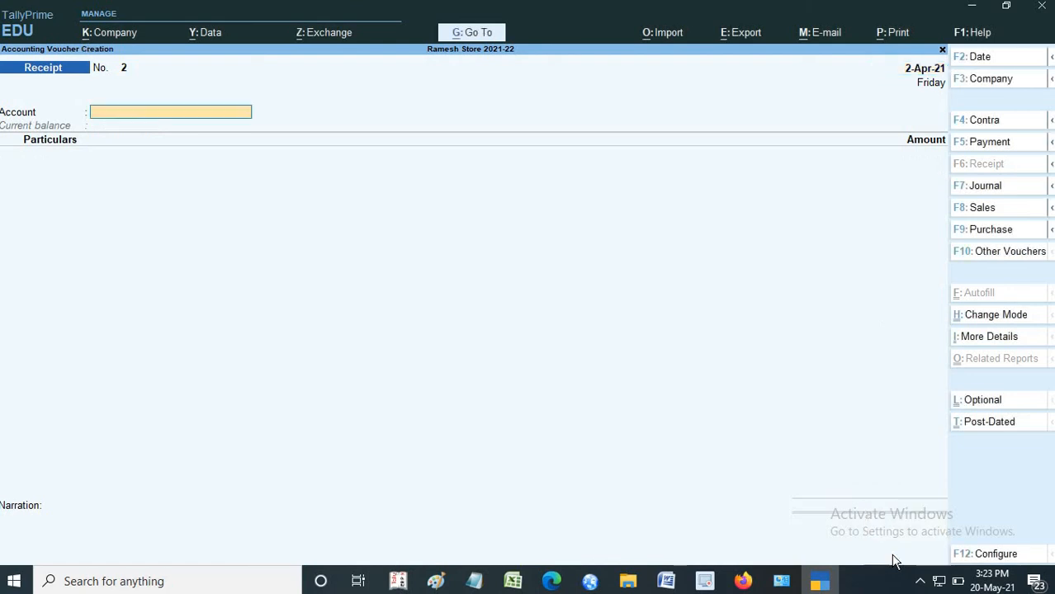
left_click(942, 50)
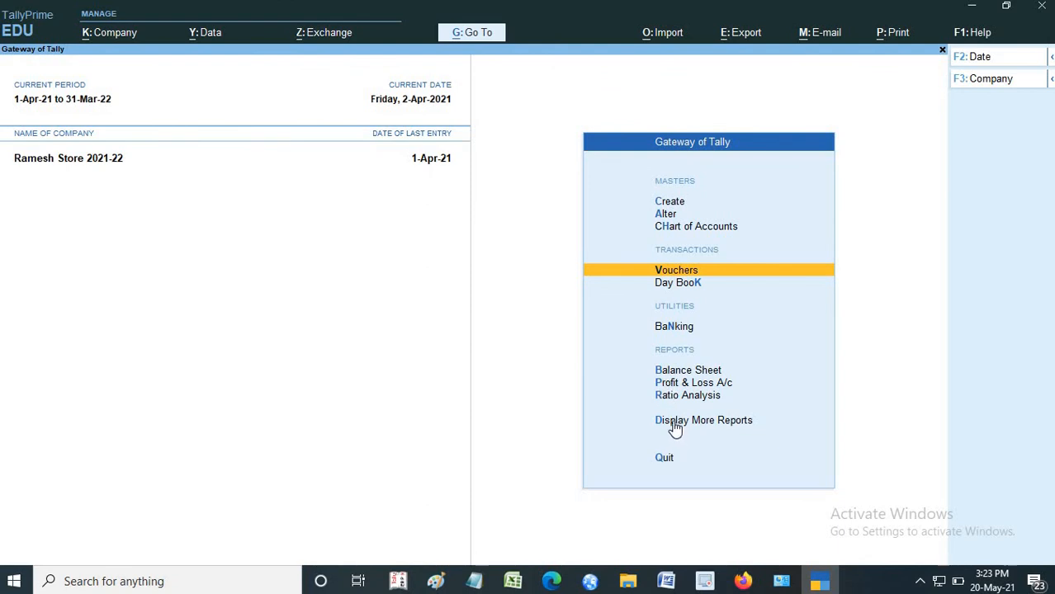
- Open the Day Book and set its date to 1 April 2021
left_click(675, 285)
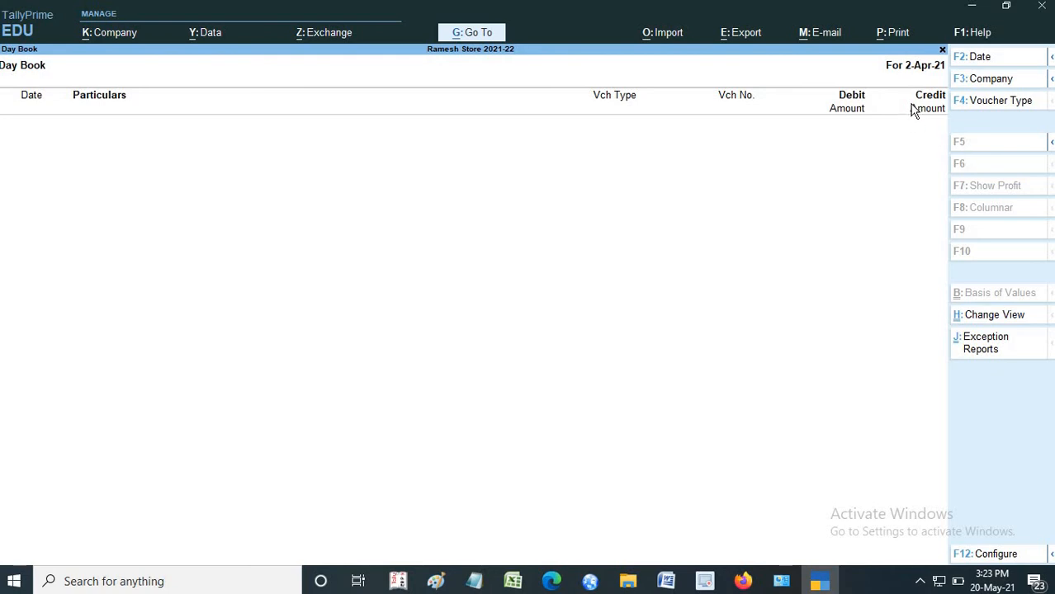
left_click(974, 60)
type("1")
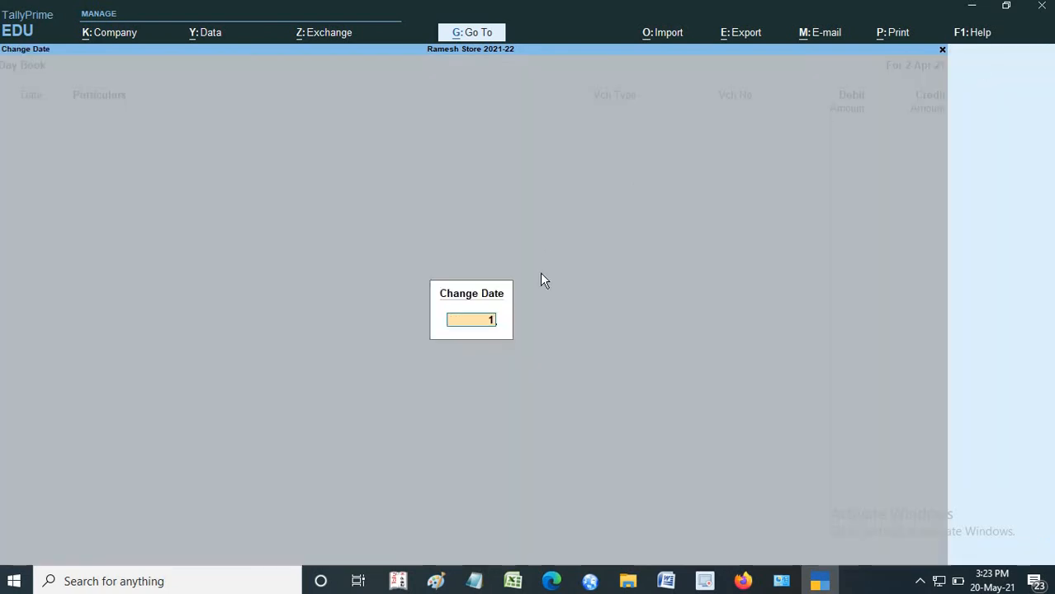
key("Return")
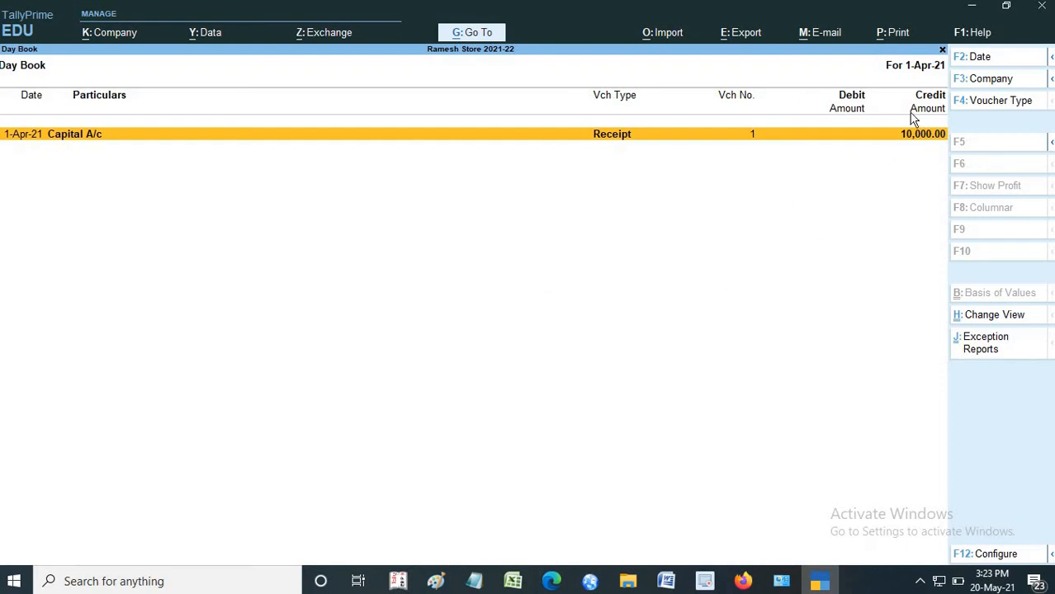
- Reopen the Day Book and try duplicating the Capital A/c receipt voucher, leaving the copy unsaved
left_click(942, 50)
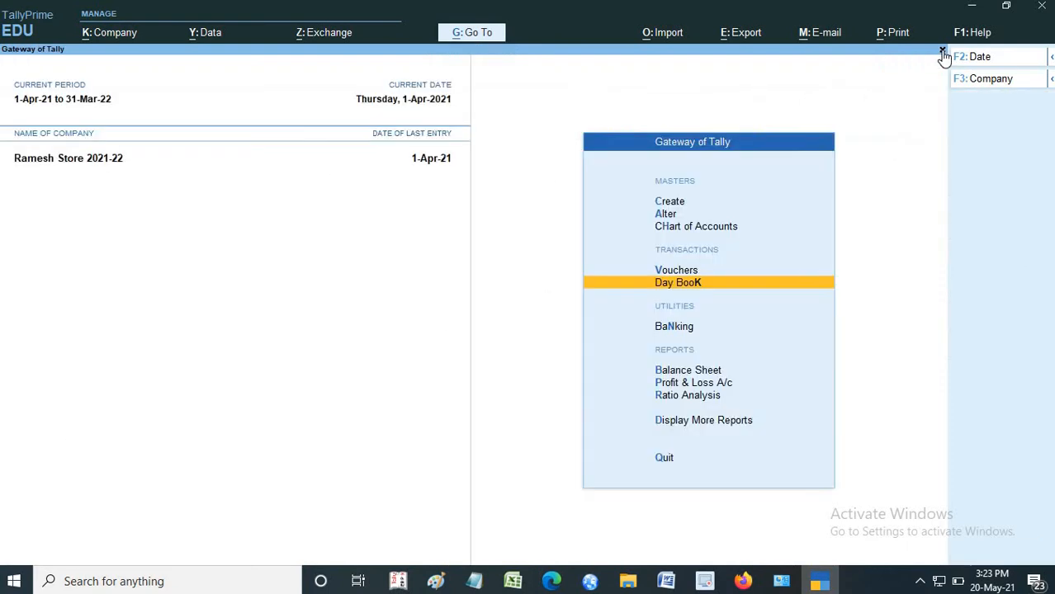
left_click(672, 283)
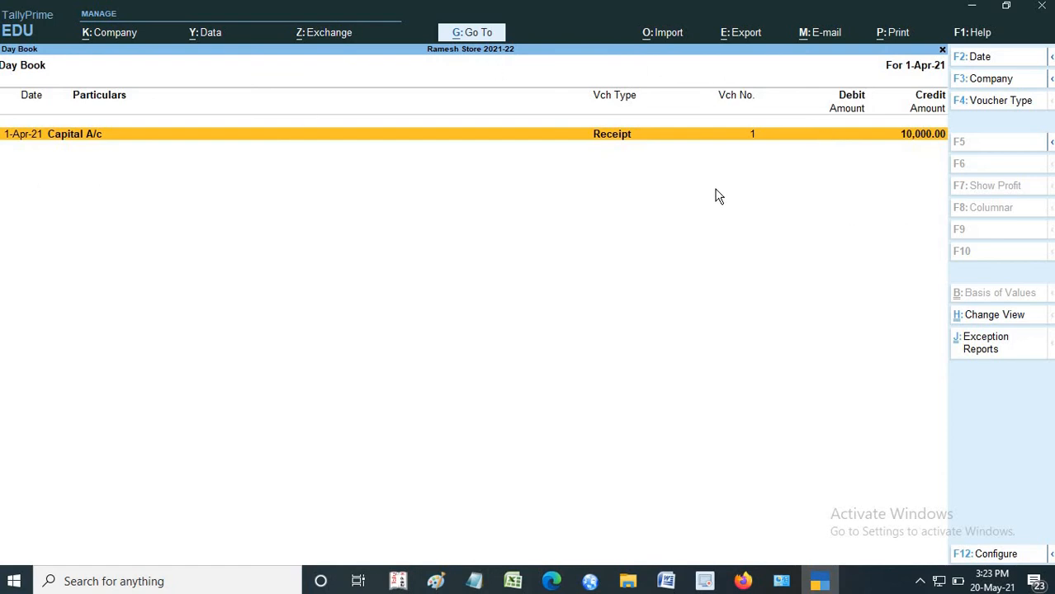
key("alt+2")
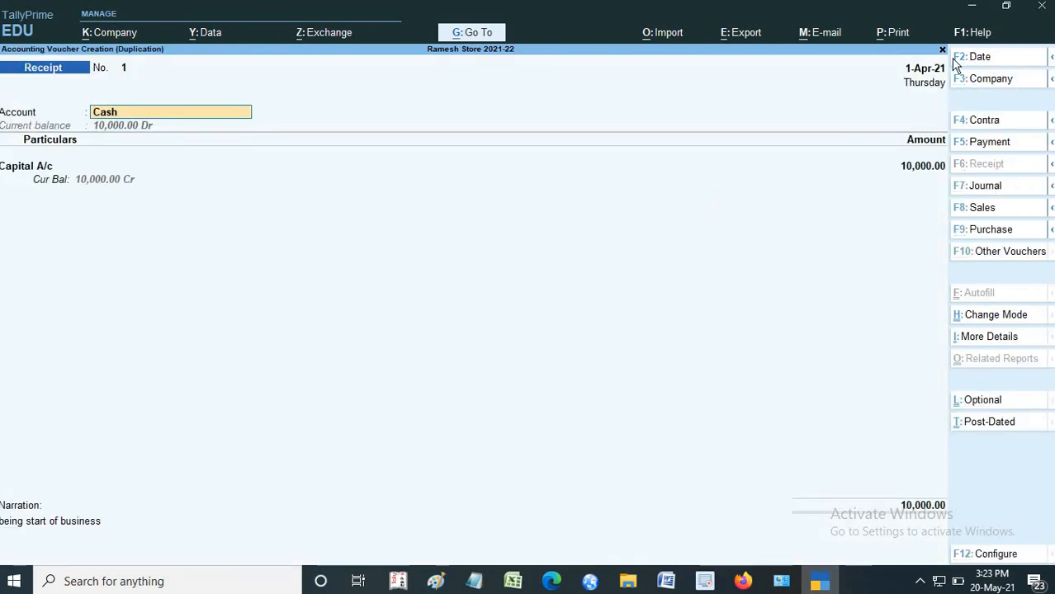
left_click(942, 52)
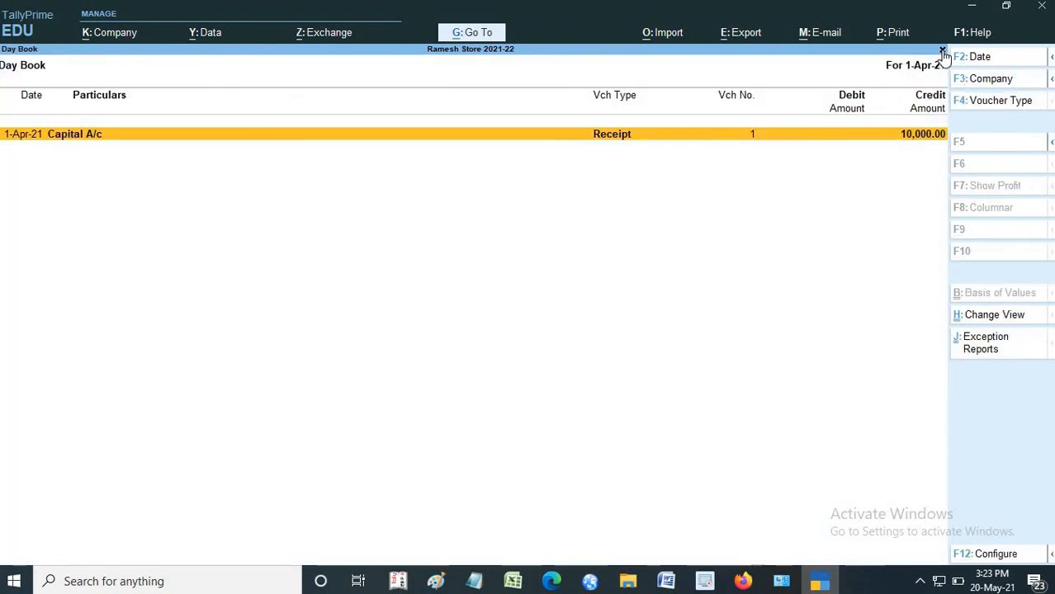
- Set the Day Book period from 1 April 2021 to 1 May 2021
key("alt+F2")
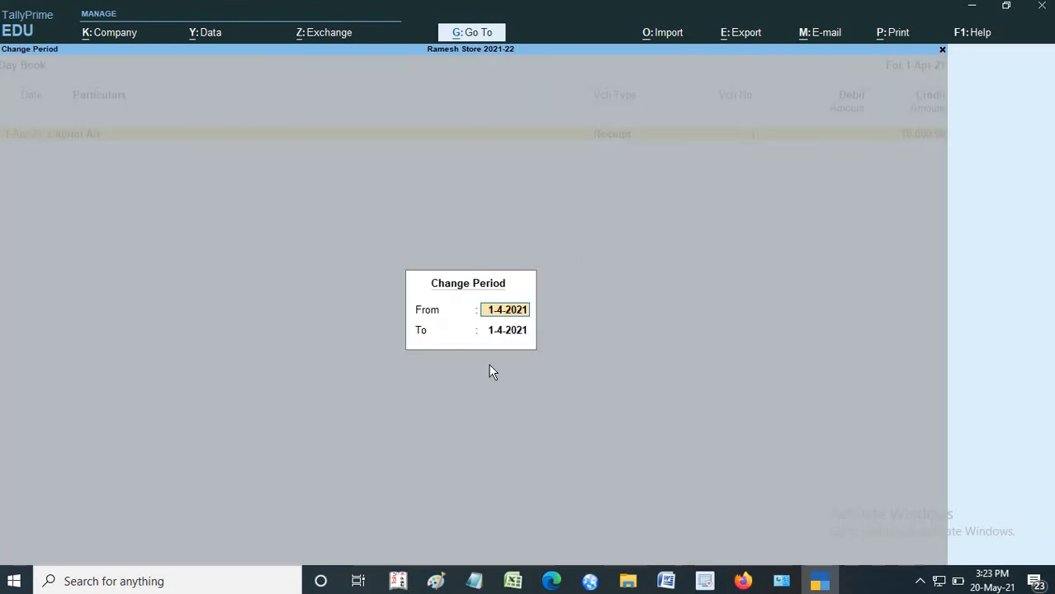
key("Return")
type("3")
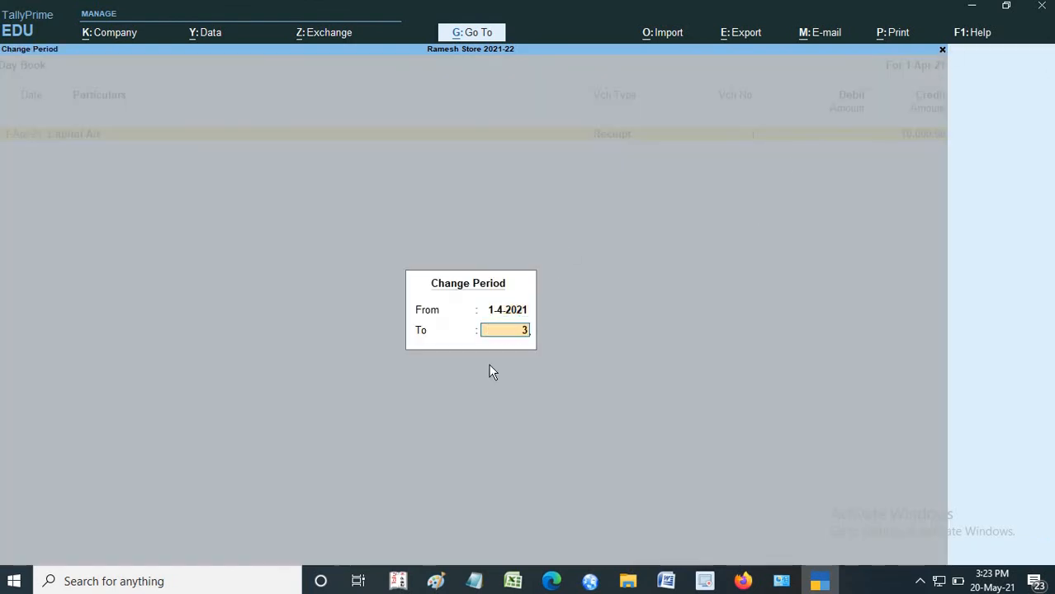
key("BackSpace")
type("1-5")
key("Return")
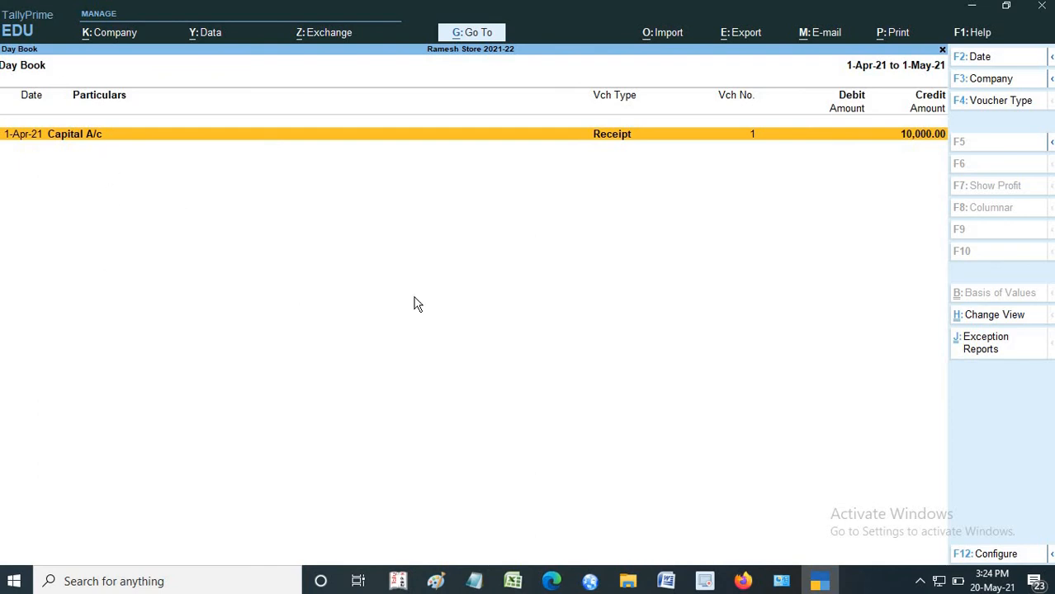
- Try deleting the Capital A/c receipt voucher from the Day Book, decline the deletion and return to the Gateway of Tally
left_click(670, 139)
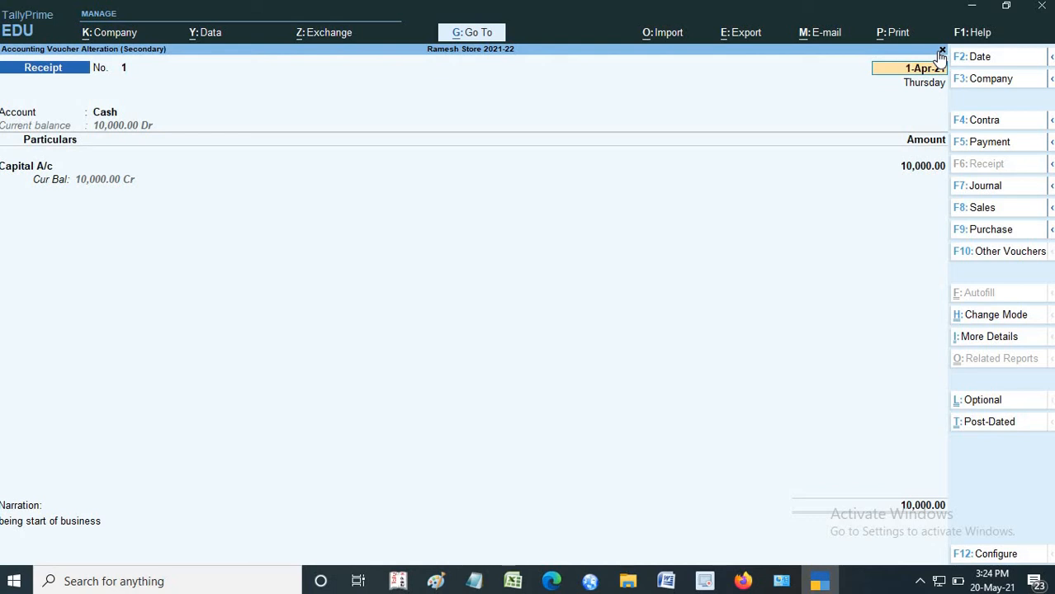
key("alt+d")
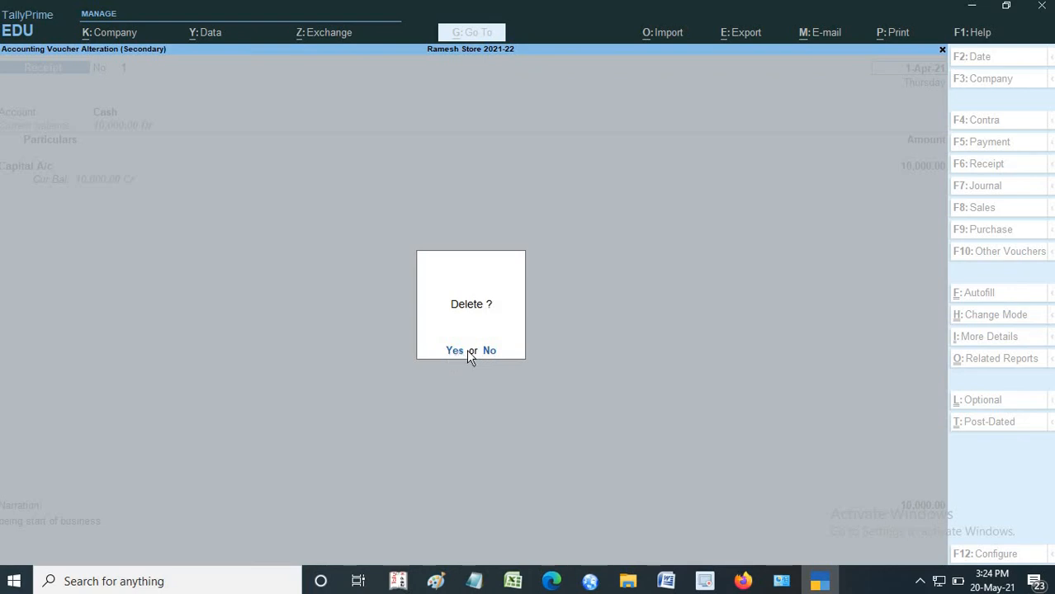
left_click(490, 350)
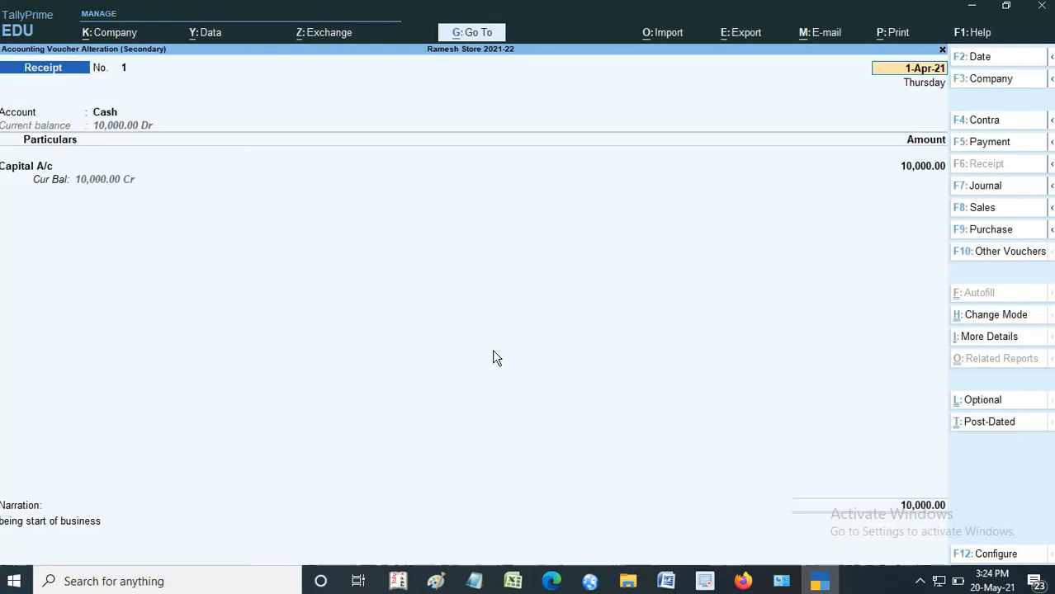
left_click(943, 50)
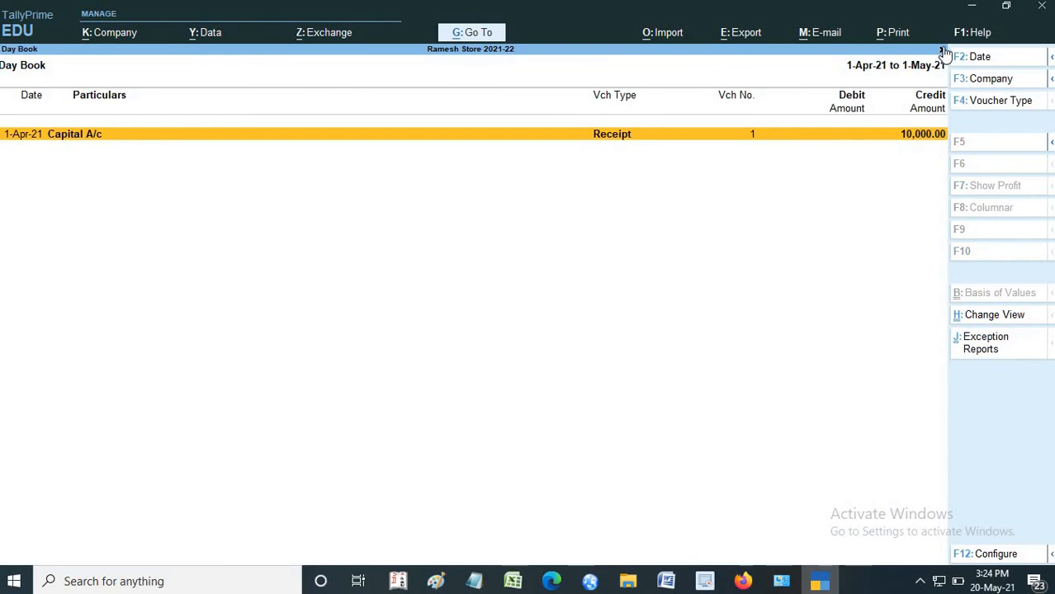
left_click(942, 50)
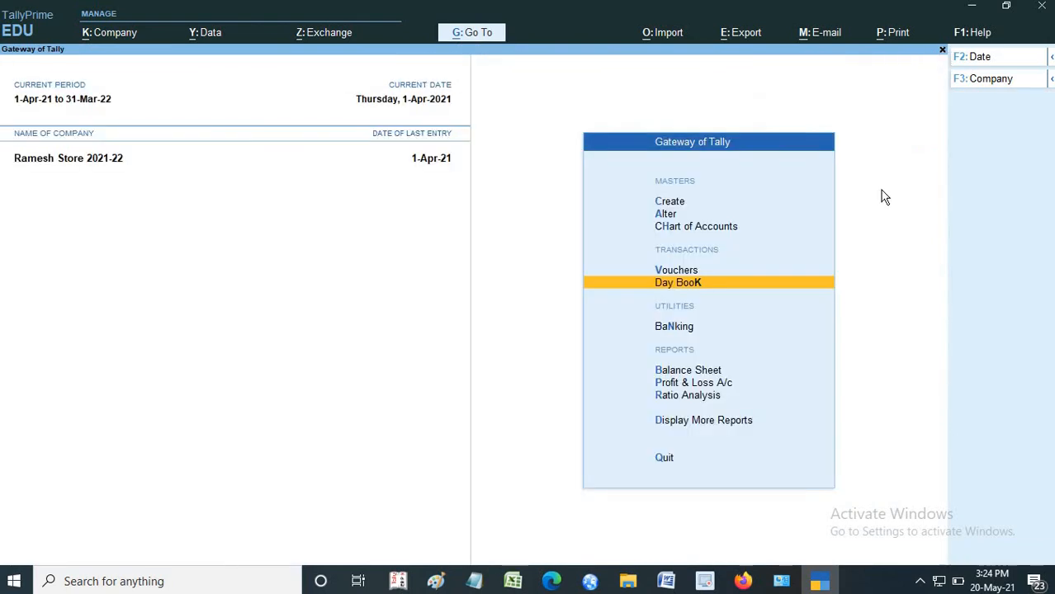
- Open the voucher entry screen, leave it without recording anything and quit the accounting program
left_click(710, 266)
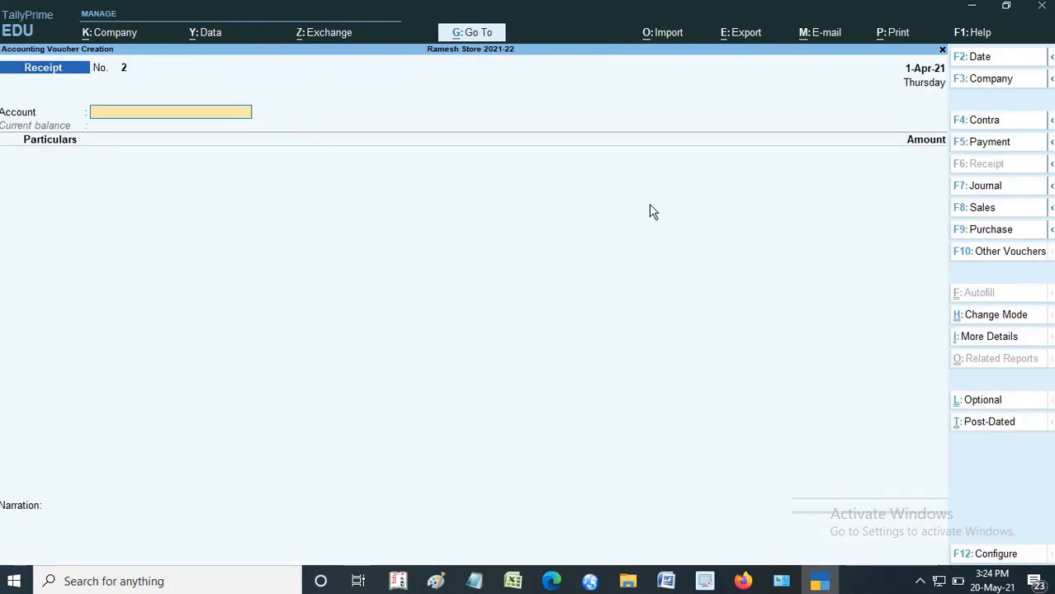
left_click(944, 53)
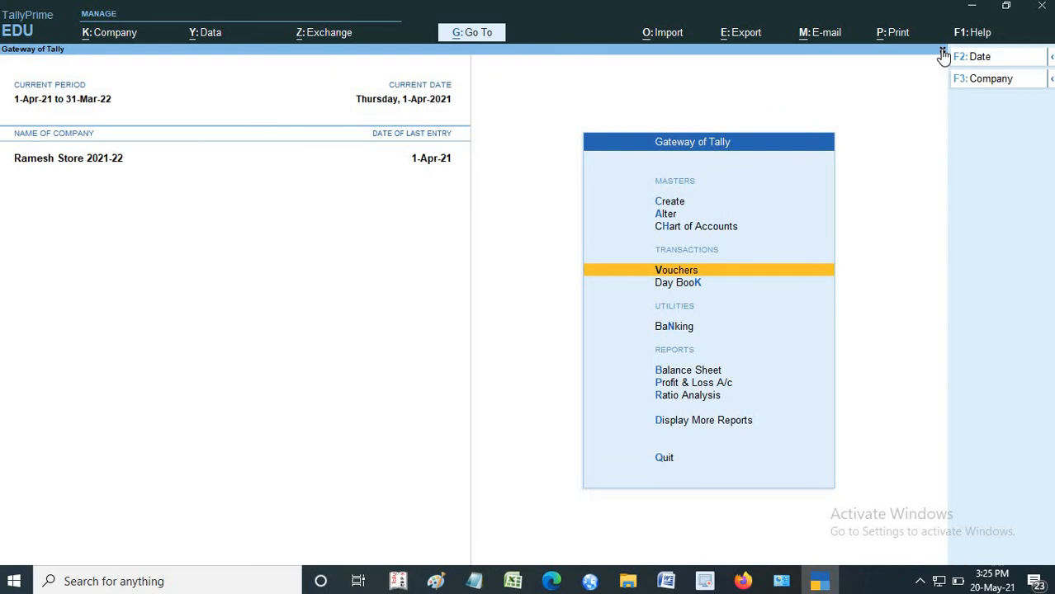
left_click(1042, 6)
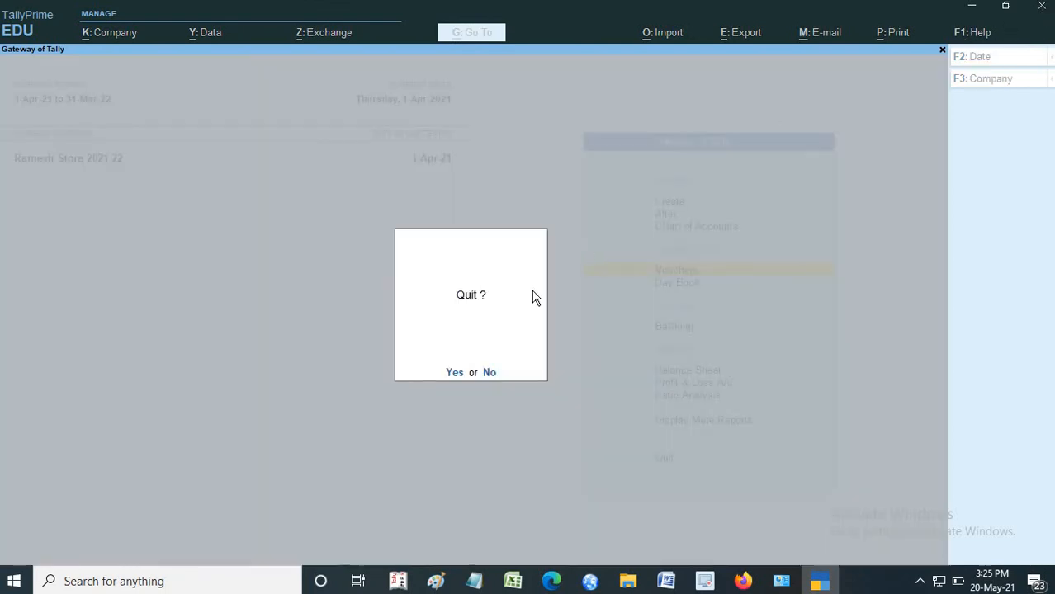
left_click(455, 372)
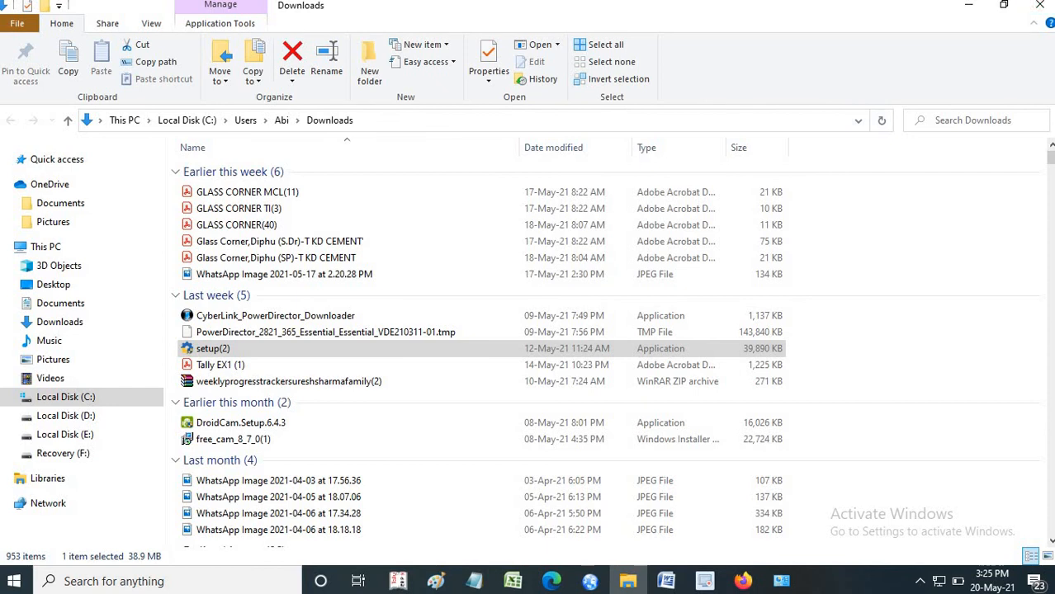
- Minimize the Downloads folder, close the browser's download library and exit the browser with all its tabs
left_click(968, 6)
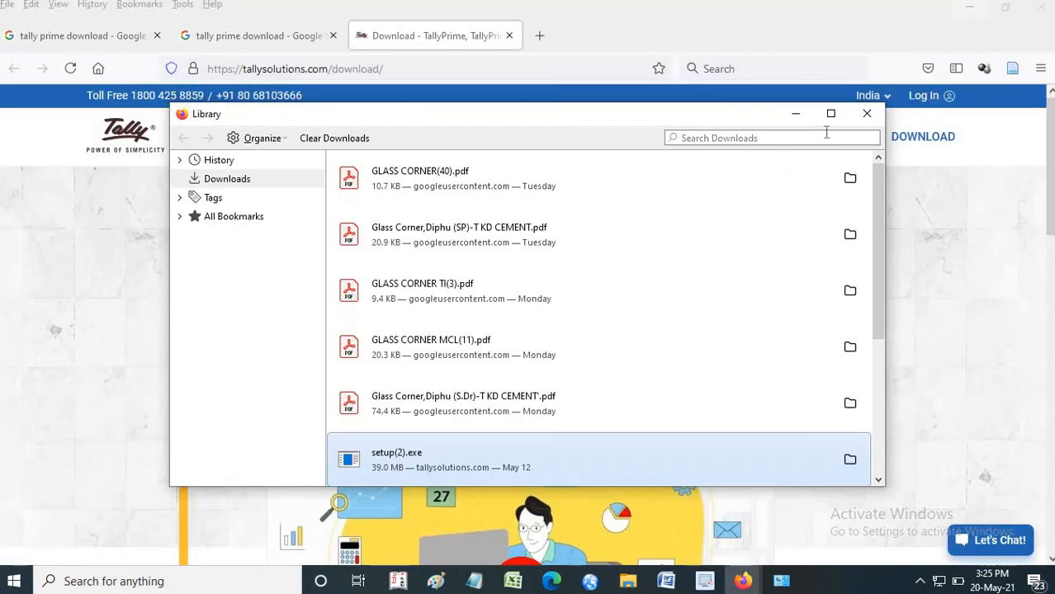
left_click(866, 114)
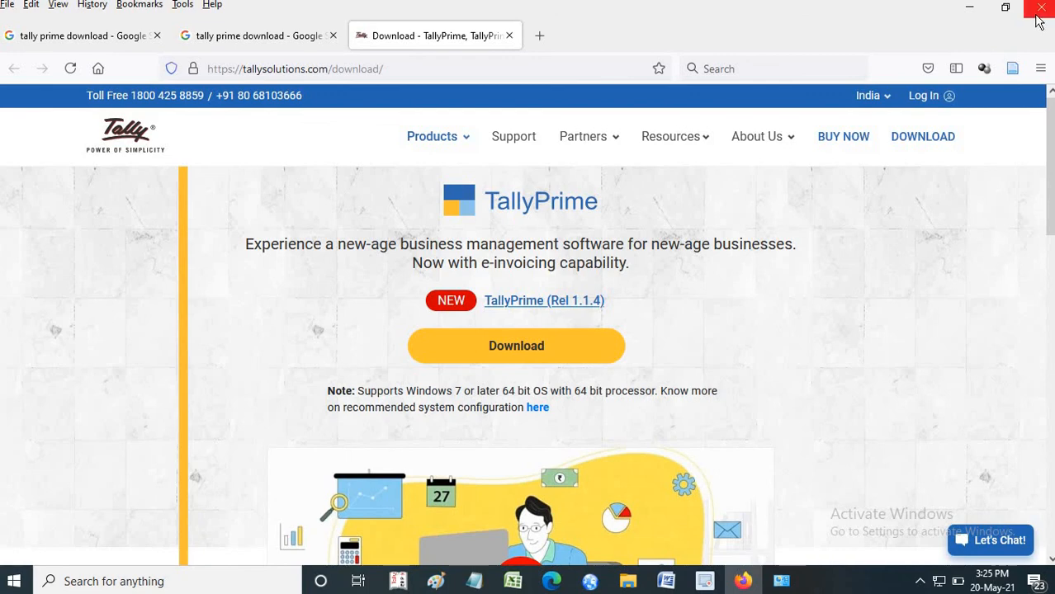
left_click(1040, 6)
left_click(589, 183)
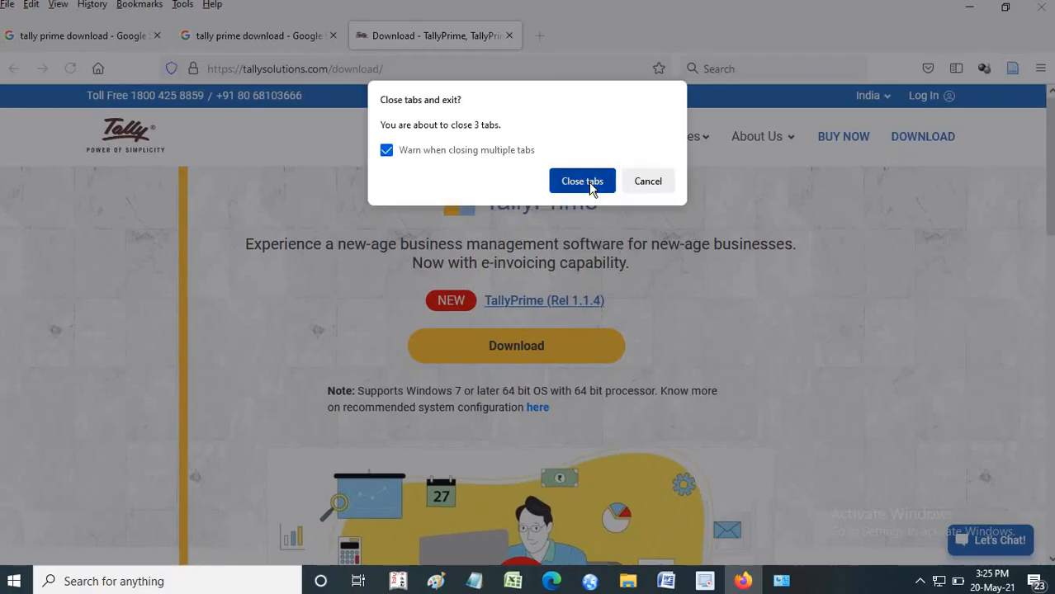